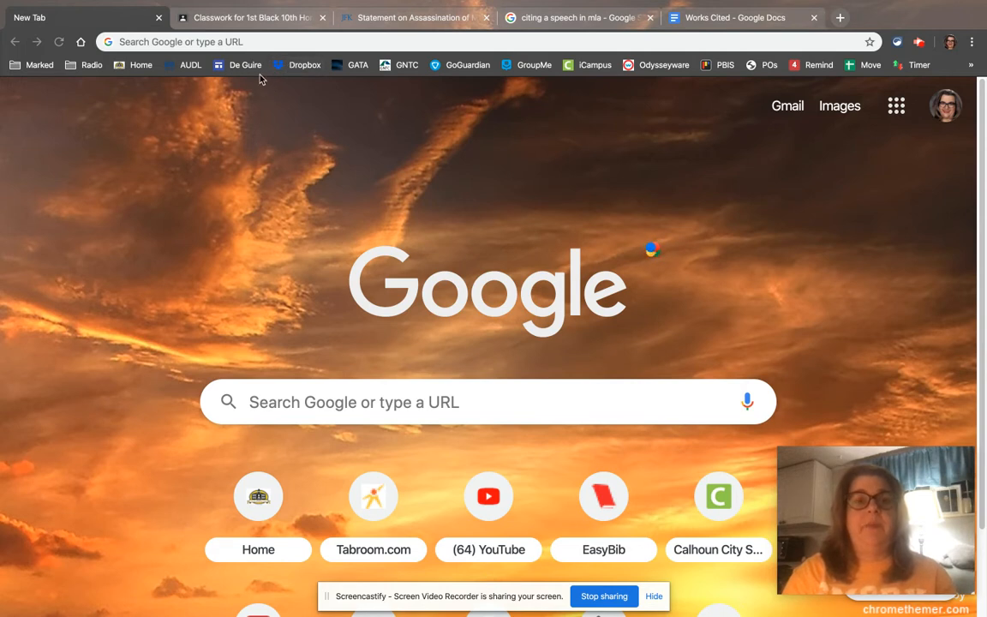
- Open the EasyBib website at easybib.com
{"action": "left_click", "coordinate": [270, 42]}
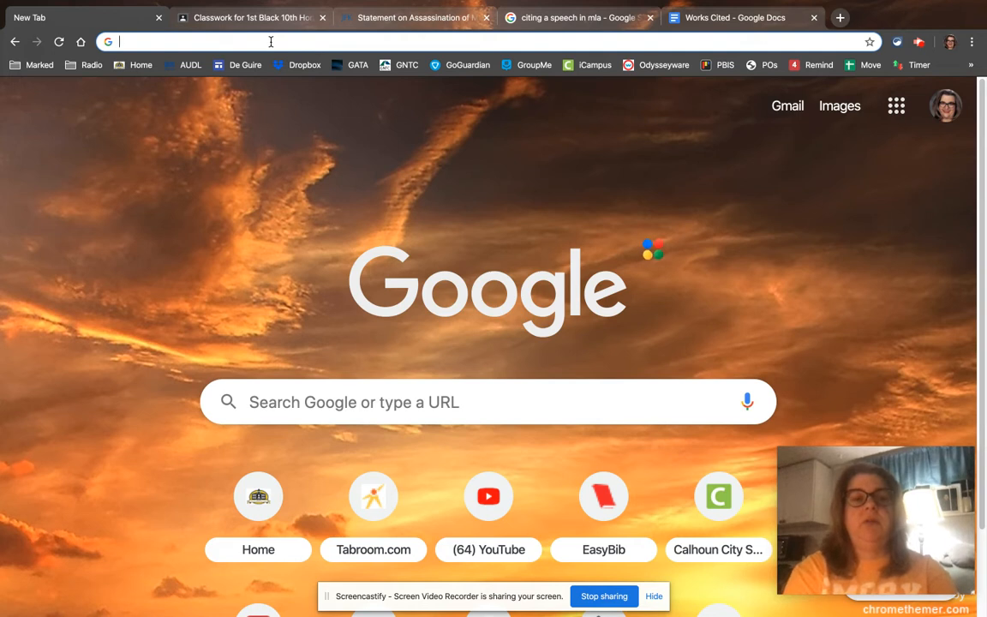
{"action": "type", "text": "easybib.com"}
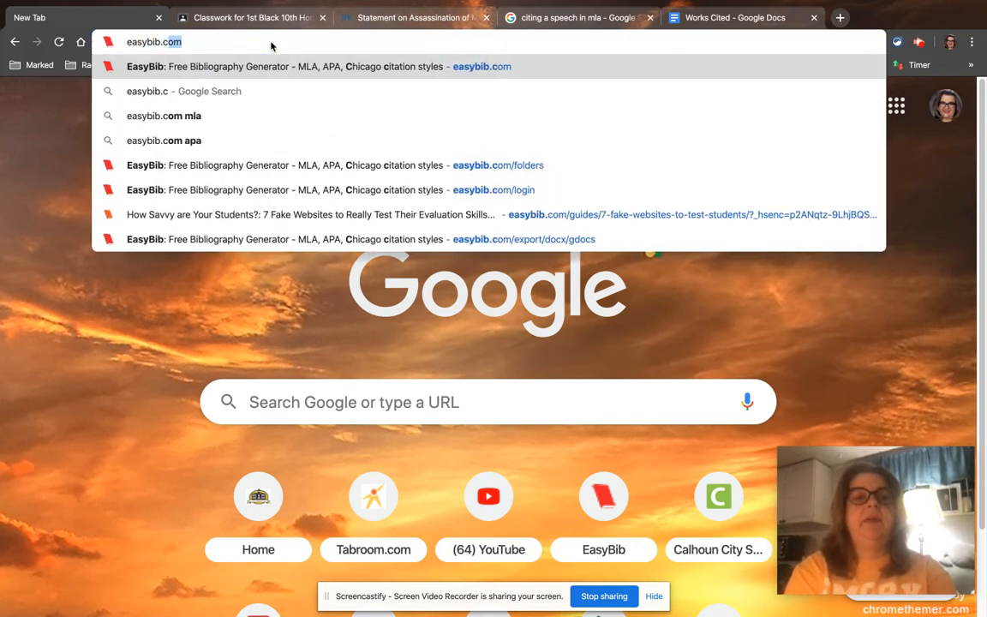
{"action": "key", "text": "Return"}
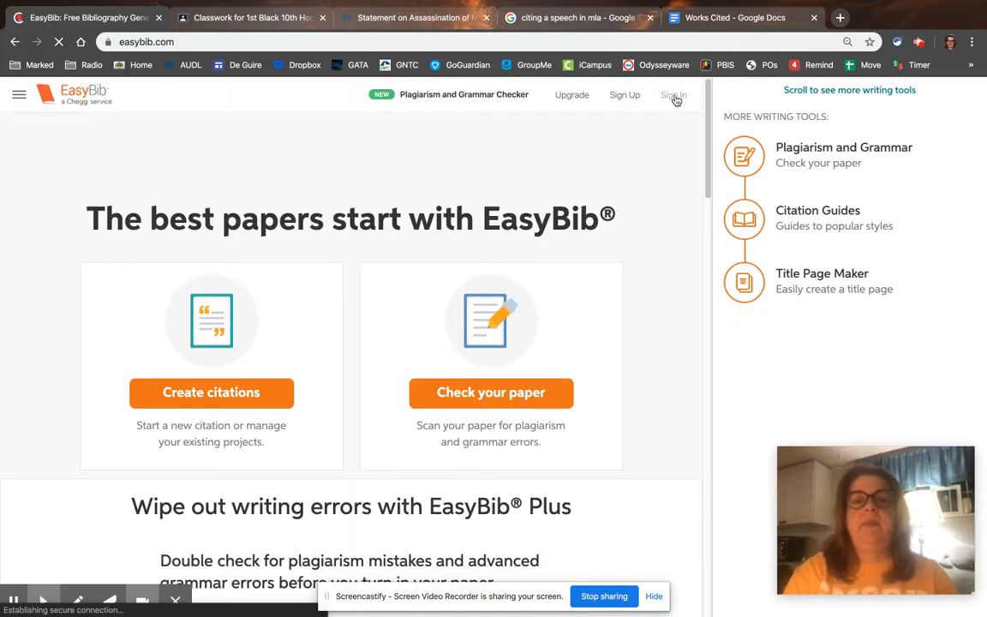
- Log out of the EasyBib account and sign back in with the saved email and password
{"action": "mouse_move", "coordinate": [629, 102]}
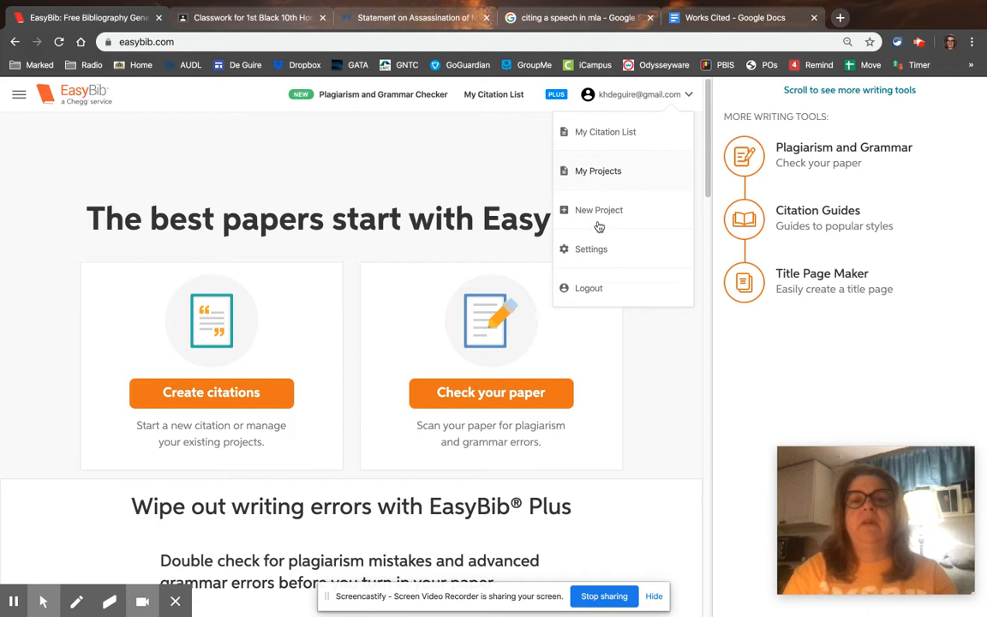
{"action": "left_click", "coordinate": [591, 291]}
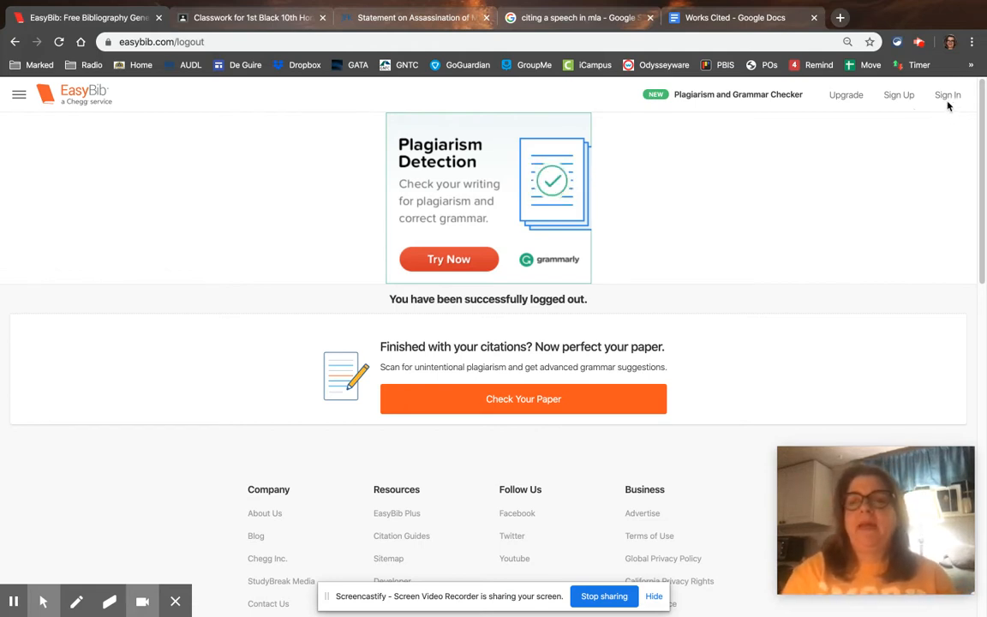
{"action": "left_click", "coordinate": [949, 102]}
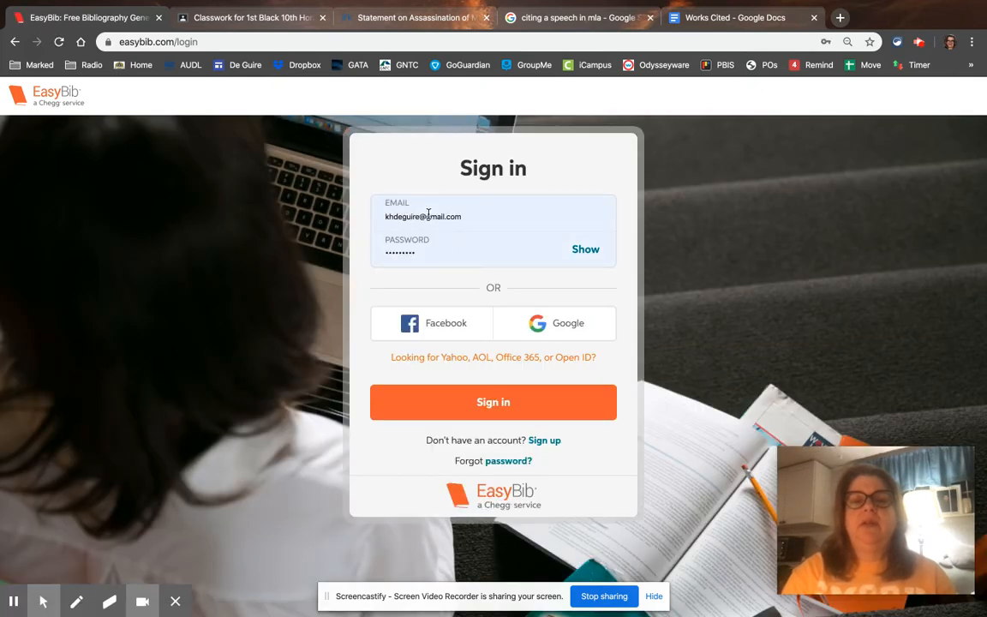
{"action": "left_click", "coordinate": [515, 405]}
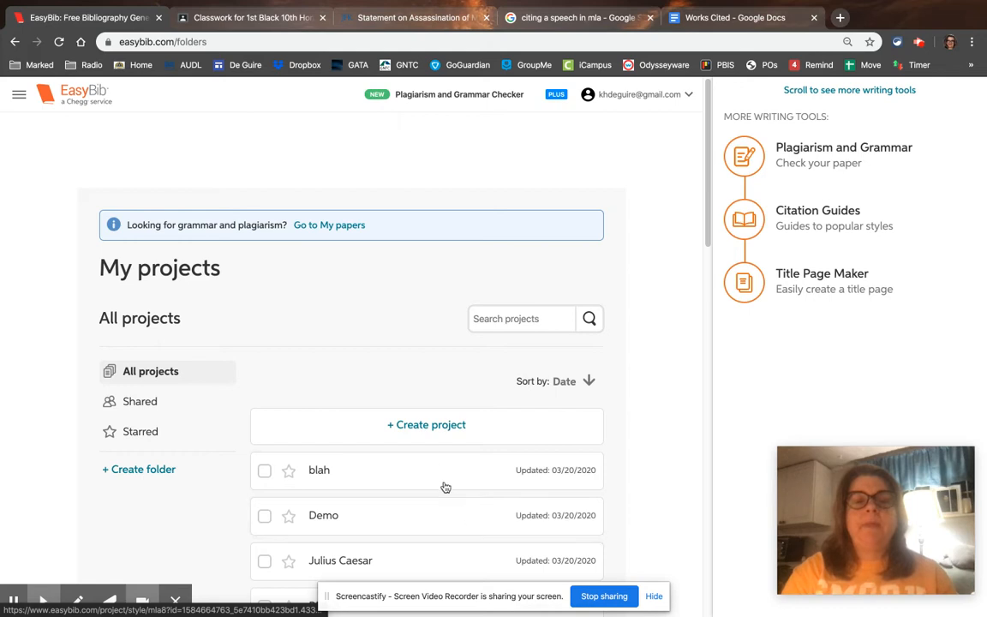
- Create a project named "Julius Caesar Essay" with the MLA8 citation style
{"action": "left_click", "coordinate": [438, 429]}
{"action": "left_click", "coordinate": [396, 321]}
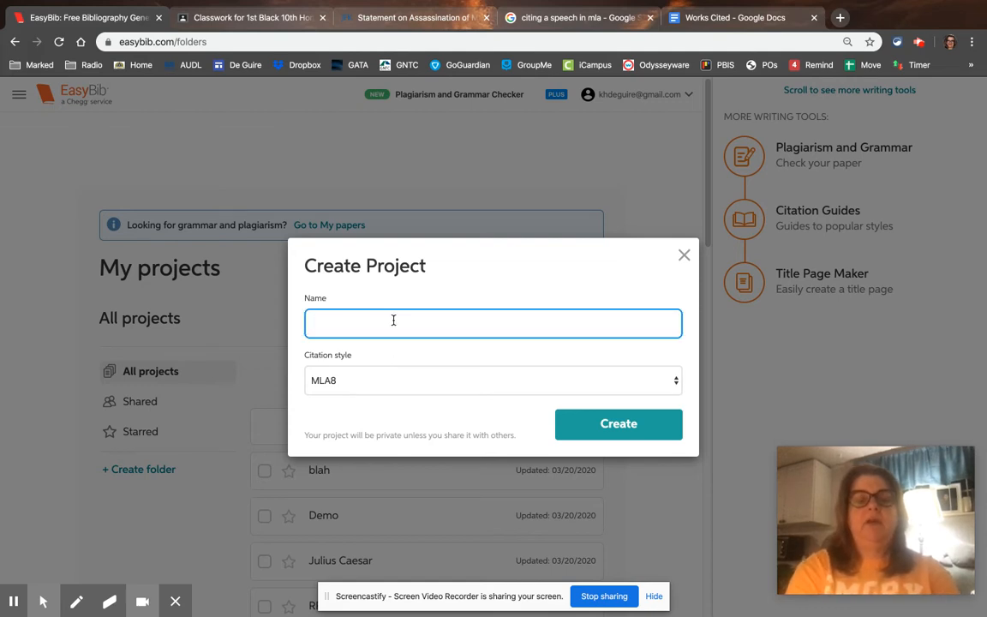
{"action": "type", "text": "Julius Caesar Essay"}
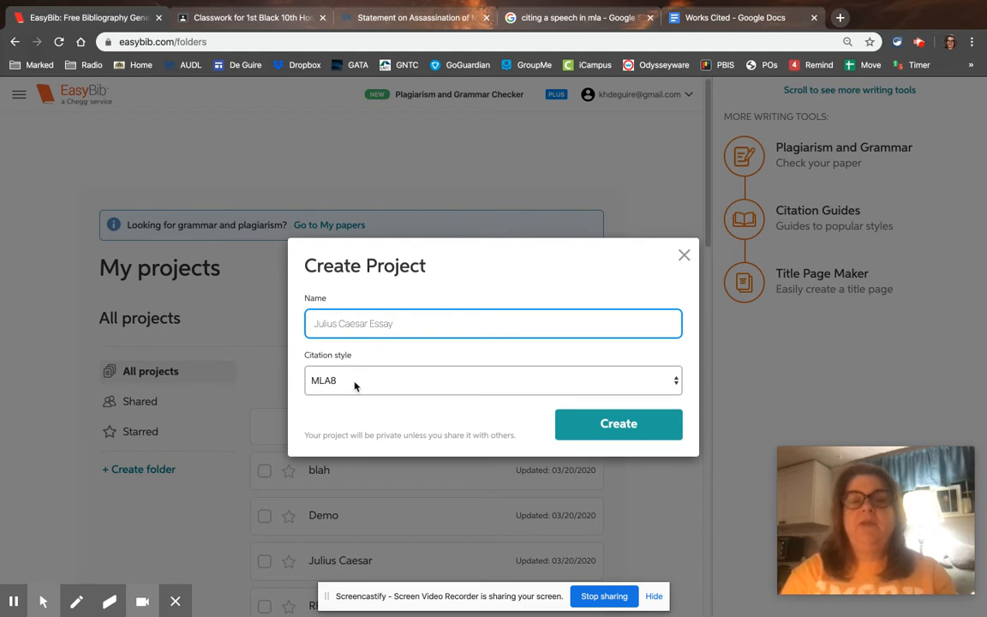
{"action": "left_click", "coordinate": [355, 386]}
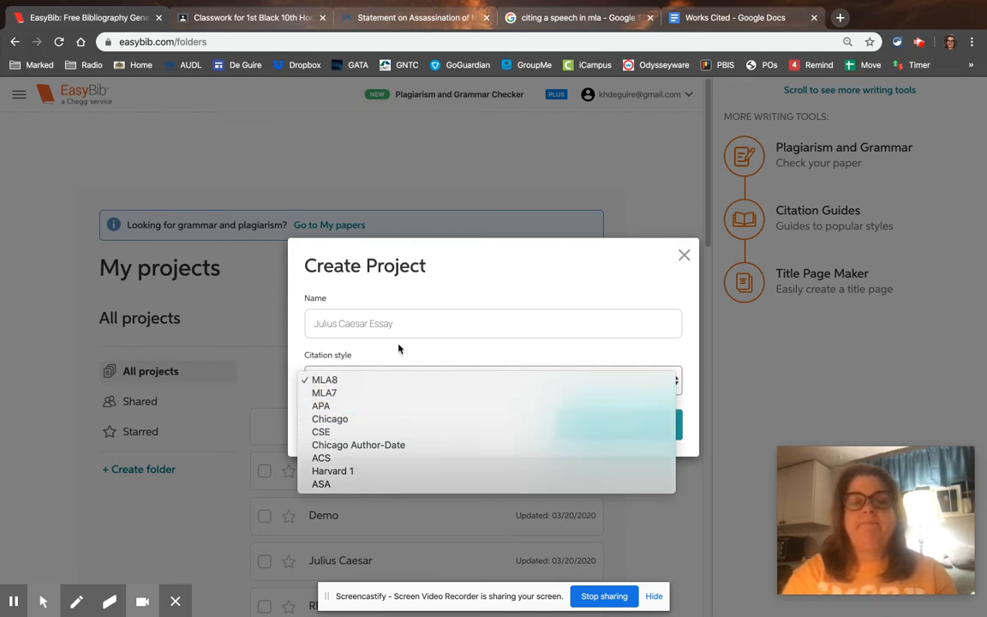
{"action": "left_click", "coordinate": [626, 371]}
{"action": "left_click", "coordinate": [630, 424]}
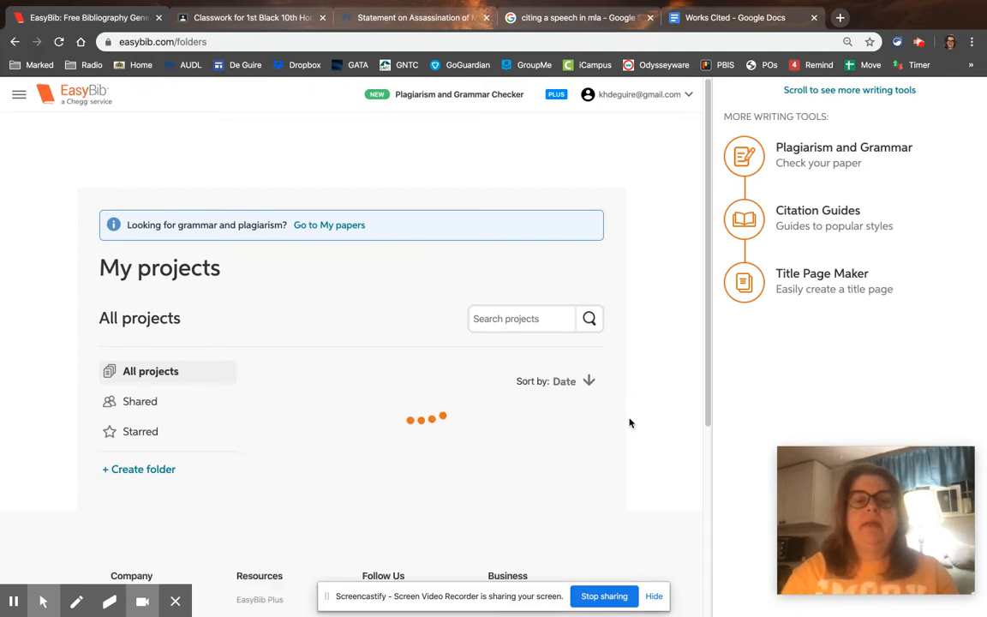
- Open the Julius Caesar Essay project from the list of all projects
{"action": "scroll", "coordinate": [450, 418], "scroll_direction": "down", "scroll_amount": 1}
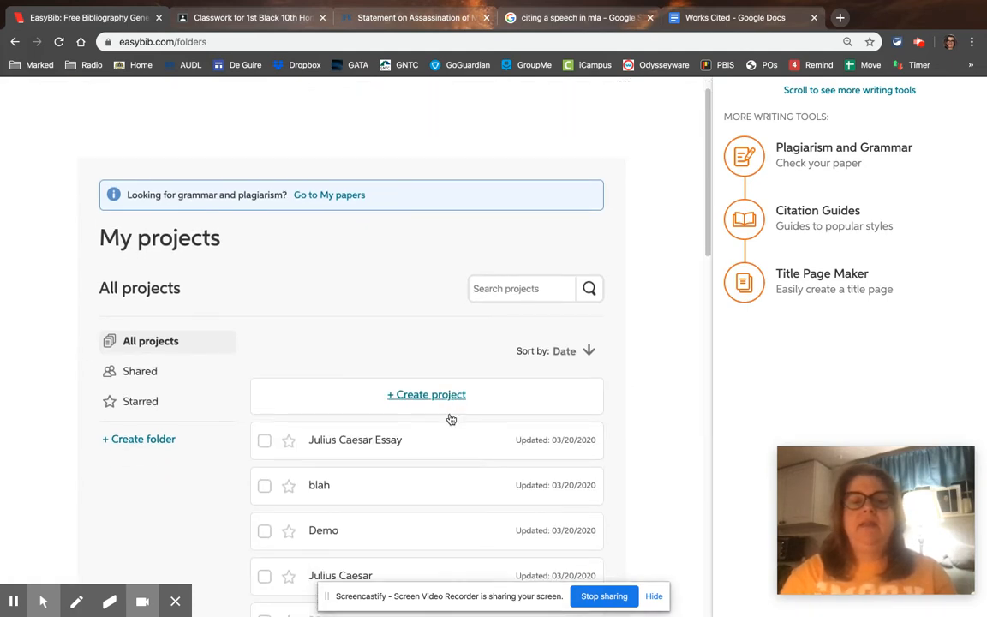
{"action": "scroll", "coordinate": [451, 418], "scroll_direction": "down", "scroll_amount": 5}
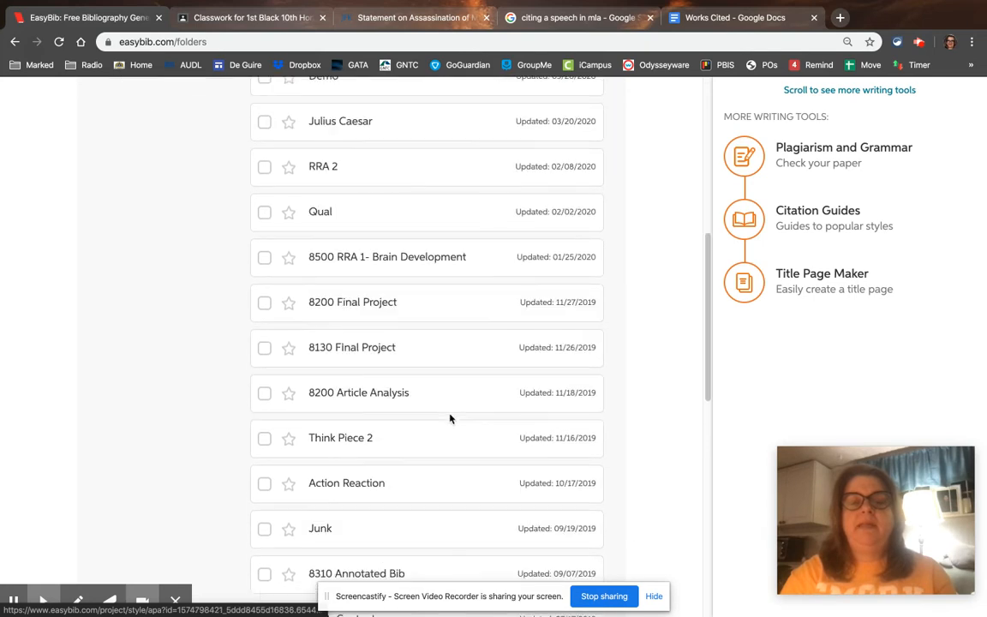
{"action": "scroll", "coordinate": [451, 418], "scroll_direction": "down", "scroll_amount": 3}
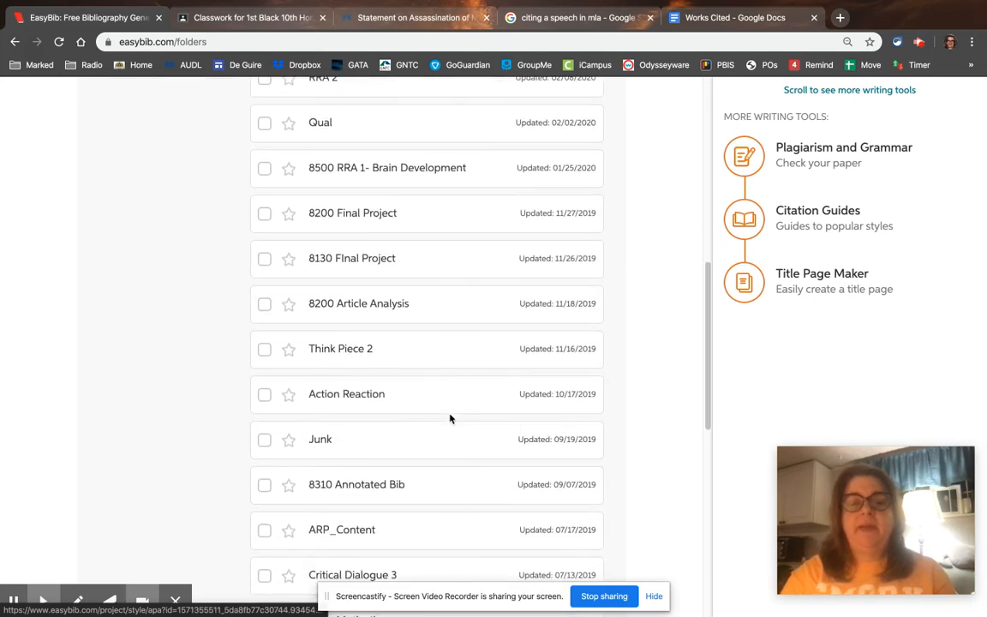
{"action": "scroll", "coordinate": [451, 419], "scroll_direction": "down", "scroll_amount": 1}
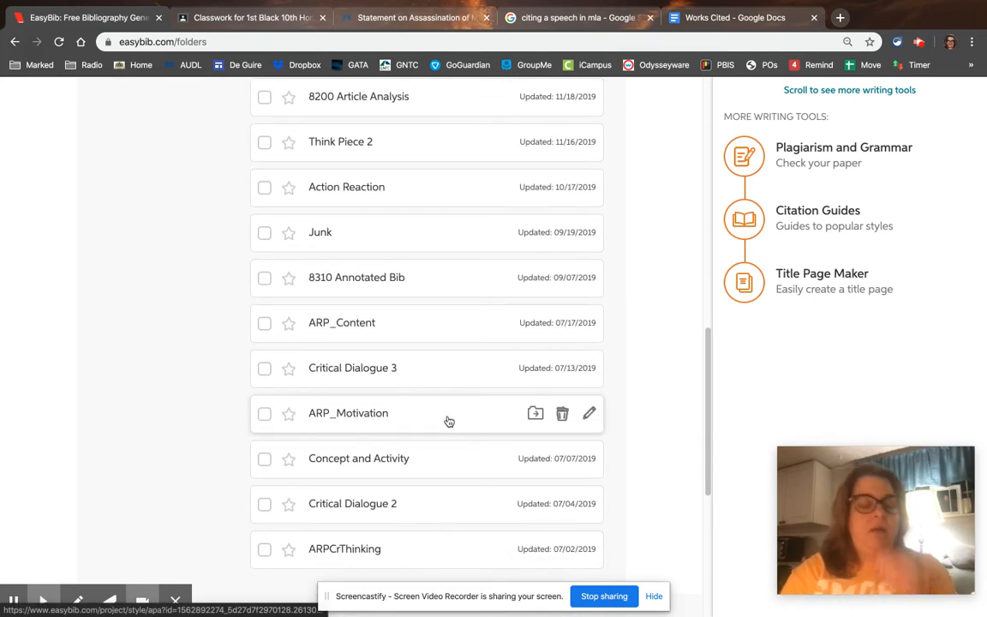
{"action": "scroll", "coordinate": [455, 419], "scroll_direction": "up", "scroll_amount": 2}
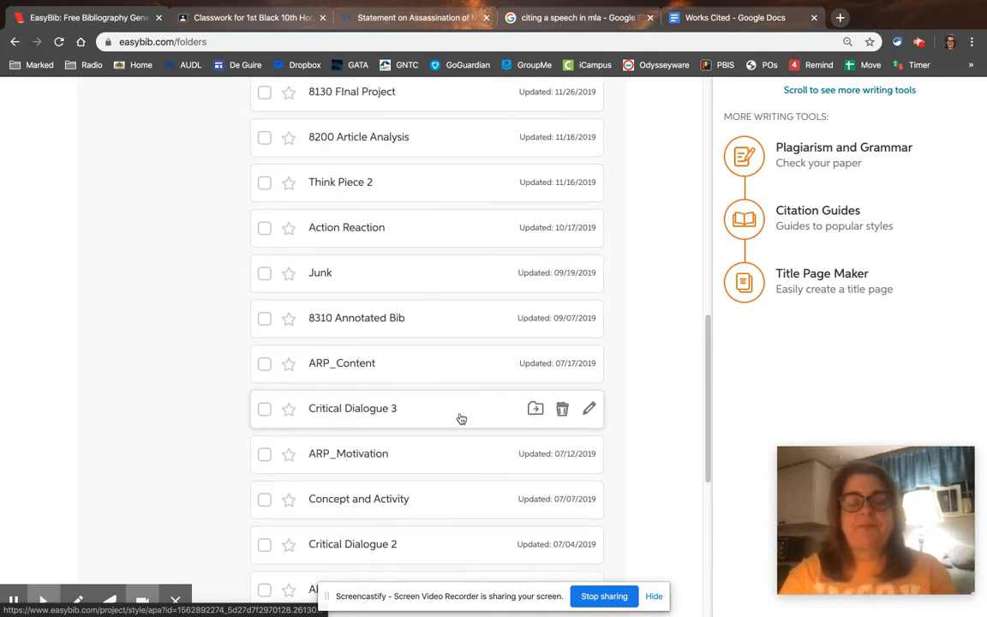
{"action": "scroll", "coordinate": [461, 418], "scroll_direction": "up", "scroll_amount": 6}
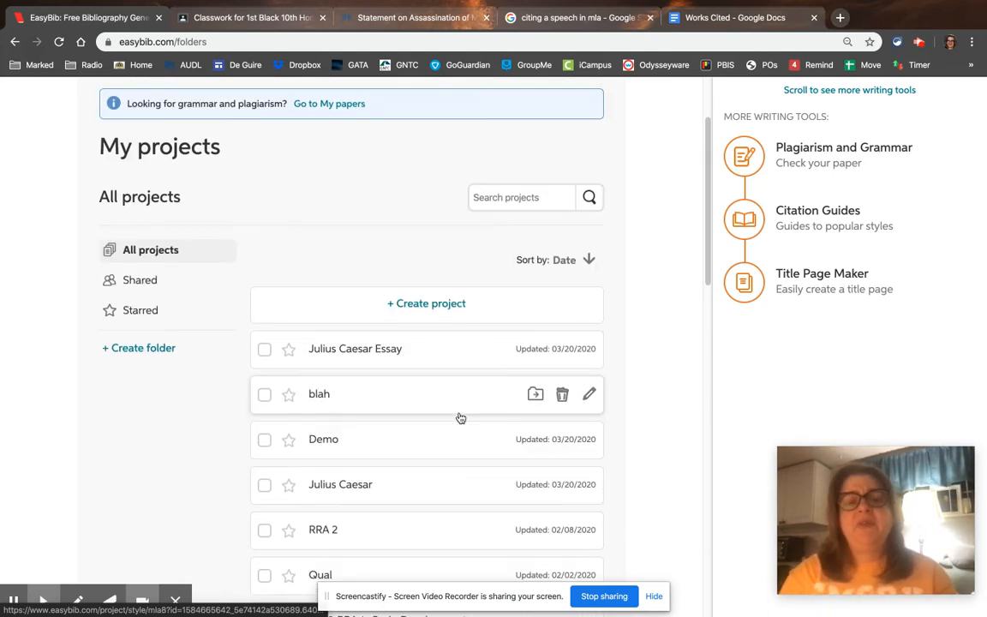
{"action": "scroll", "coordinate": [460, 423], "scroll_direction": "up", "scroll_amount": 1}
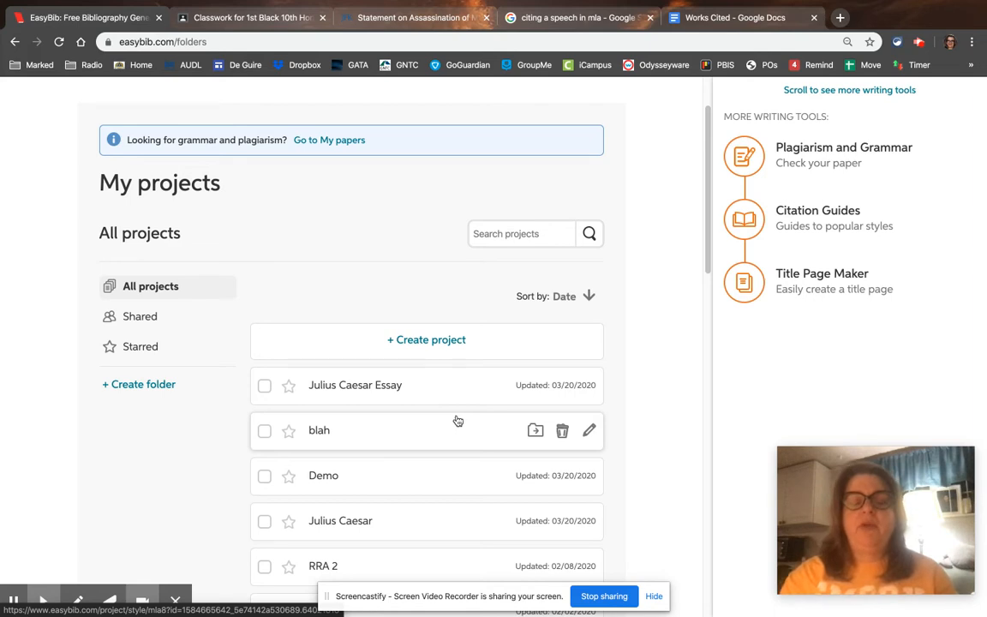
{"action": "left_click", "coordinate": [390, 386]}
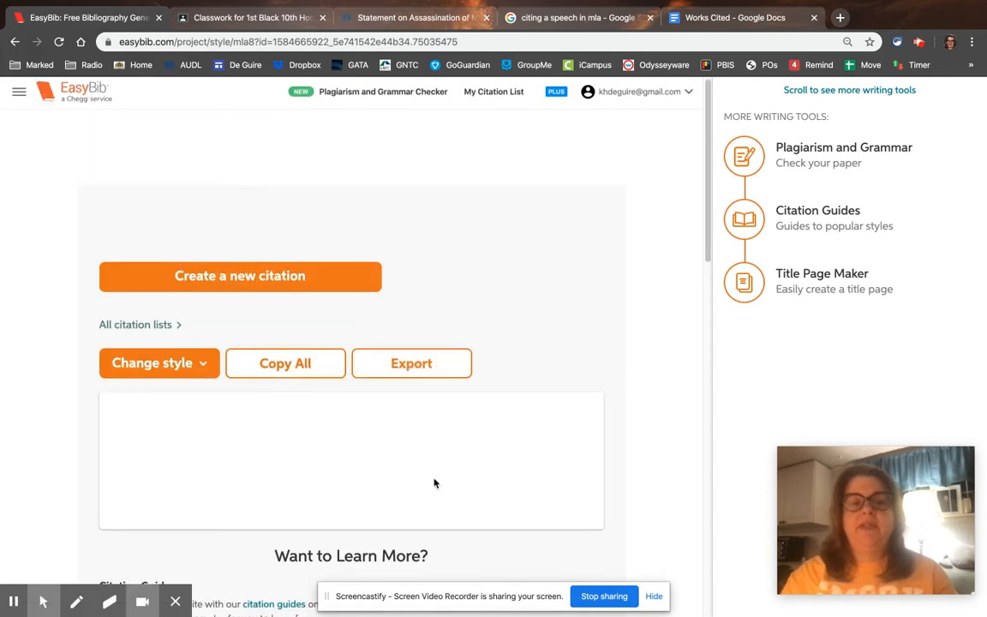
- Start a new citation in the Julius Caesar Essay project with a book as the source
{"action": "scroll", "coordinate": [457, 461], "scroll_direction": "down", "scroll_amount": 3}
{"action": "scroll", "coordinate": [456, 461], "scroll_direction": "up", "scroll_amount": 3}
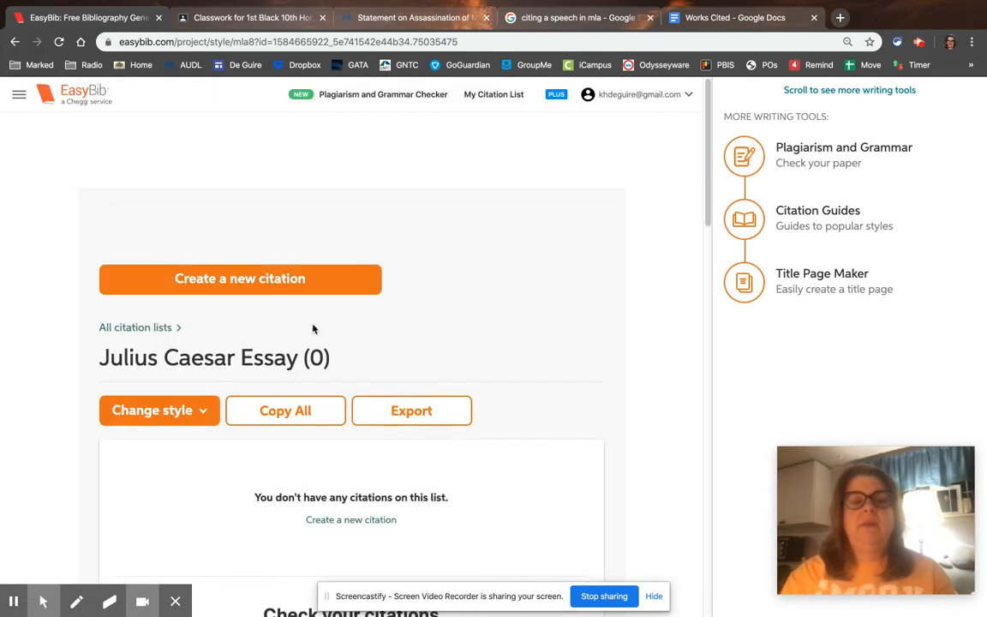
{"action": "left_click", "coordinate": [247, 280]}
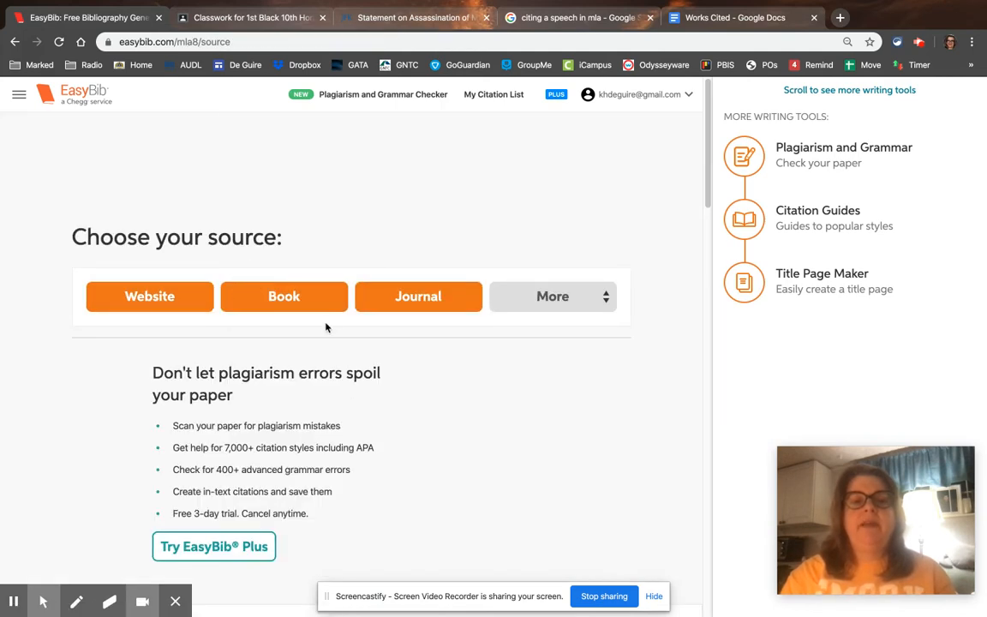
{"action": "left_click", "coordinate": [315, 298]}
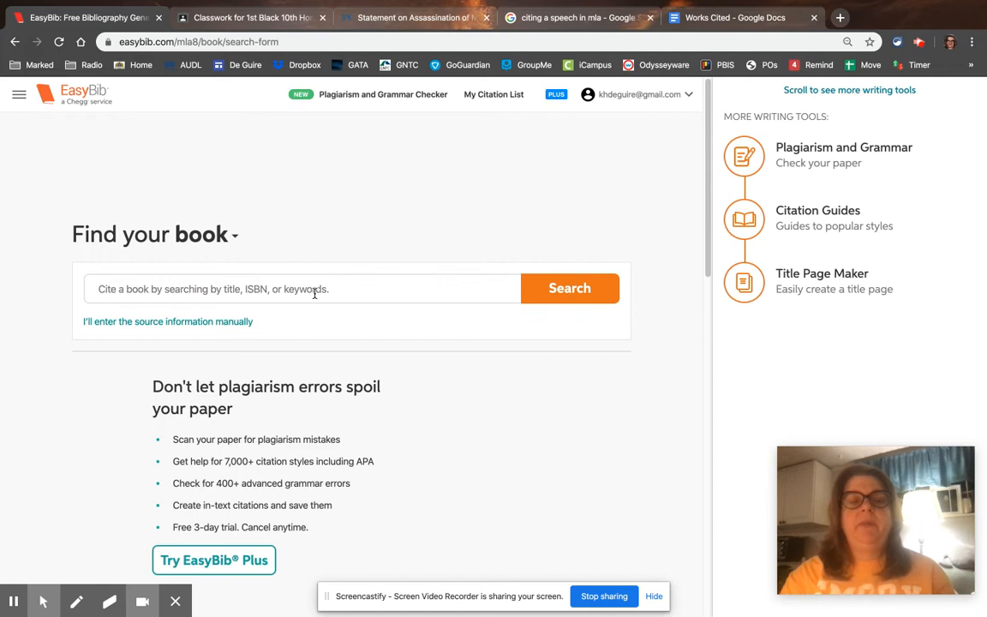
- Try to find the book with the search text "No fearJulius caesar" and return to the book search form
{"action": "left_click", "coordinate": [324, 293]}
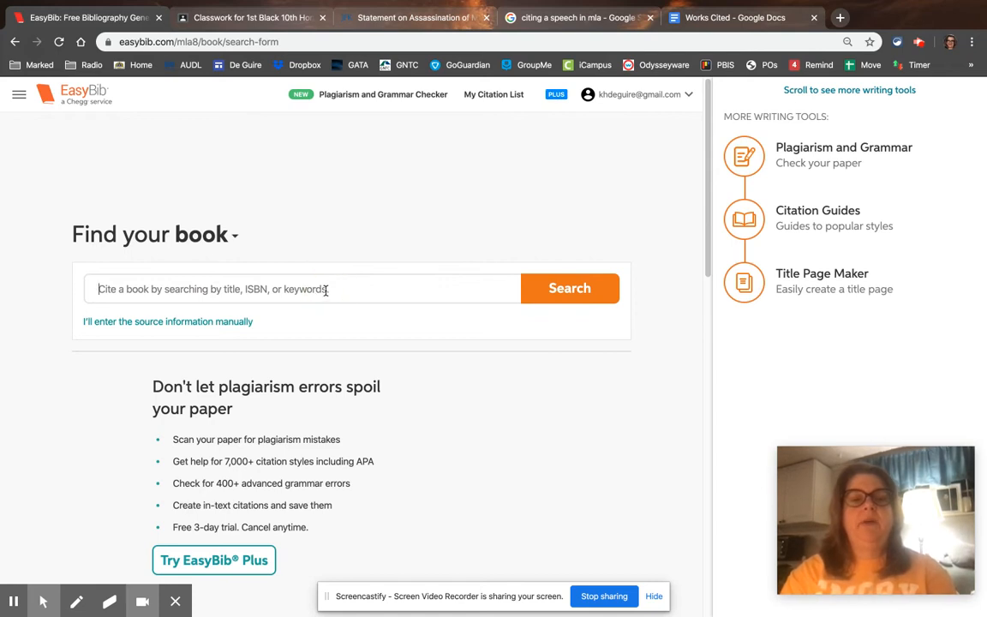
{"action": "type", "text": "No fear"}
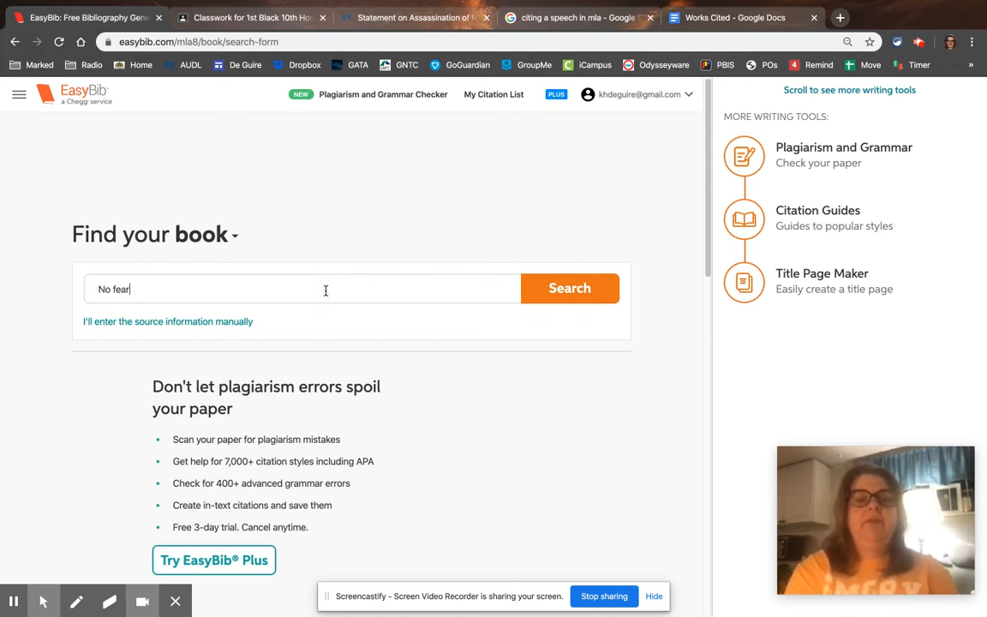
{"action": "type", "text": "Julius caesar"}
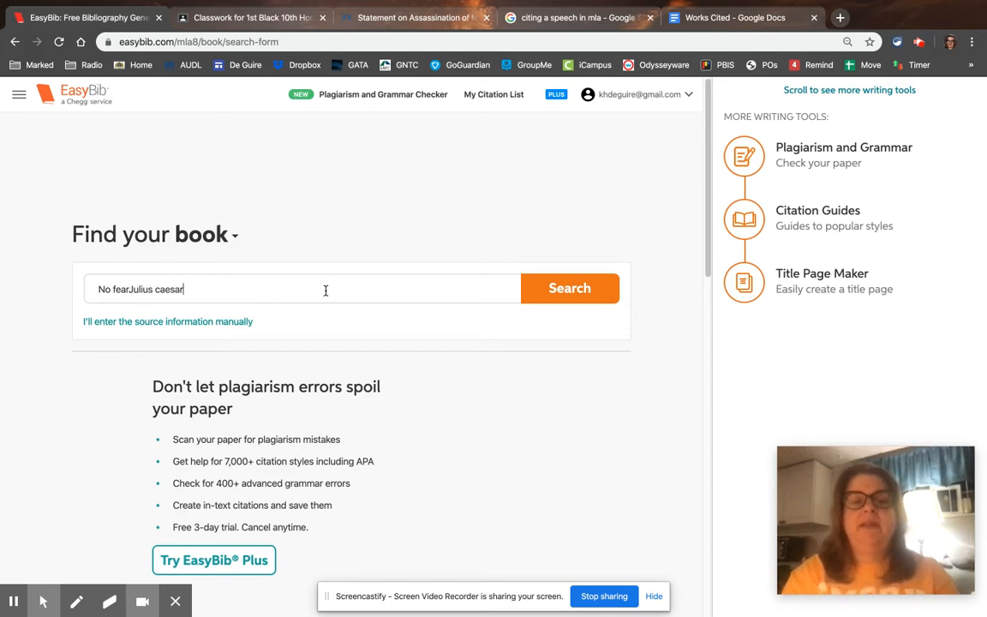
{"action": "left_click", "coordinate": [558, 292]}
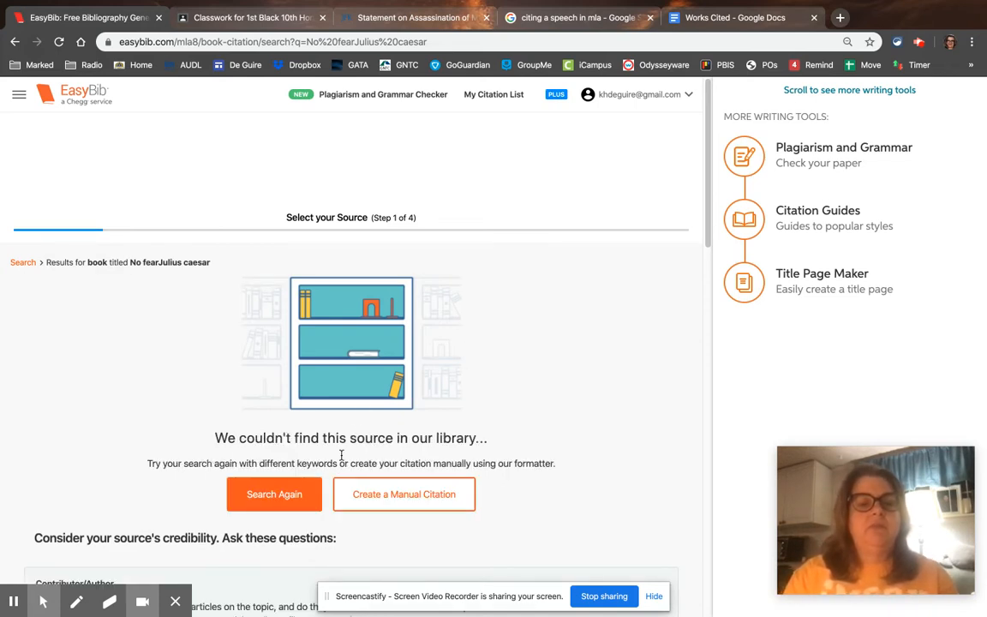
{"action": "scroll", "coordinate": [341, 455], "scroll_direction": "down", "scroll_amount": 3}
{"action": "left_click", "coordinate": [306, 310]}
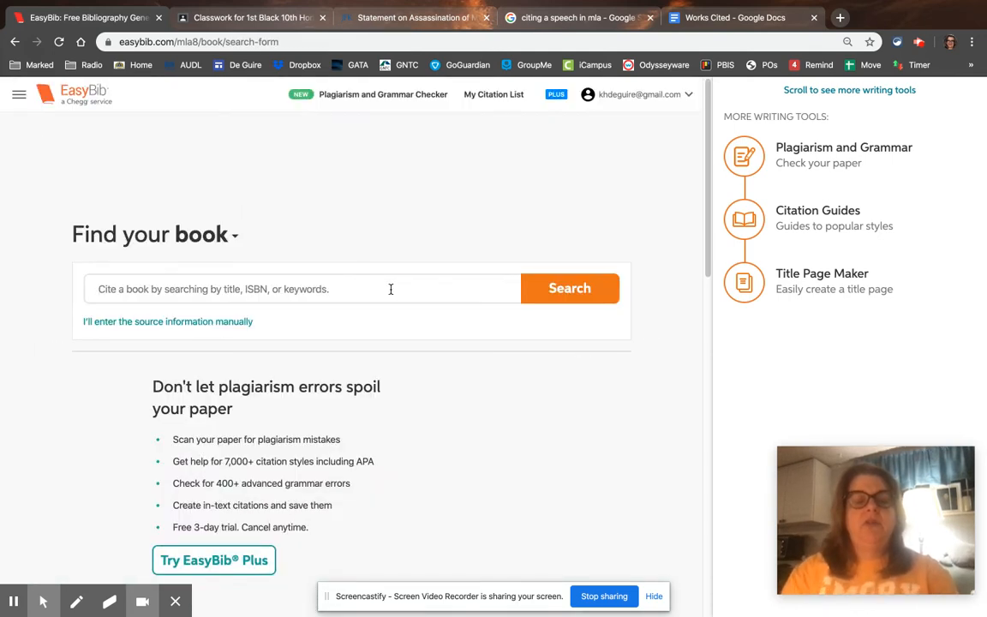
- Search the book sources for "No Fear Julius Caesar" and look through the matching titles
{"action": "type", "text": "No Fear Julius Caesar"}
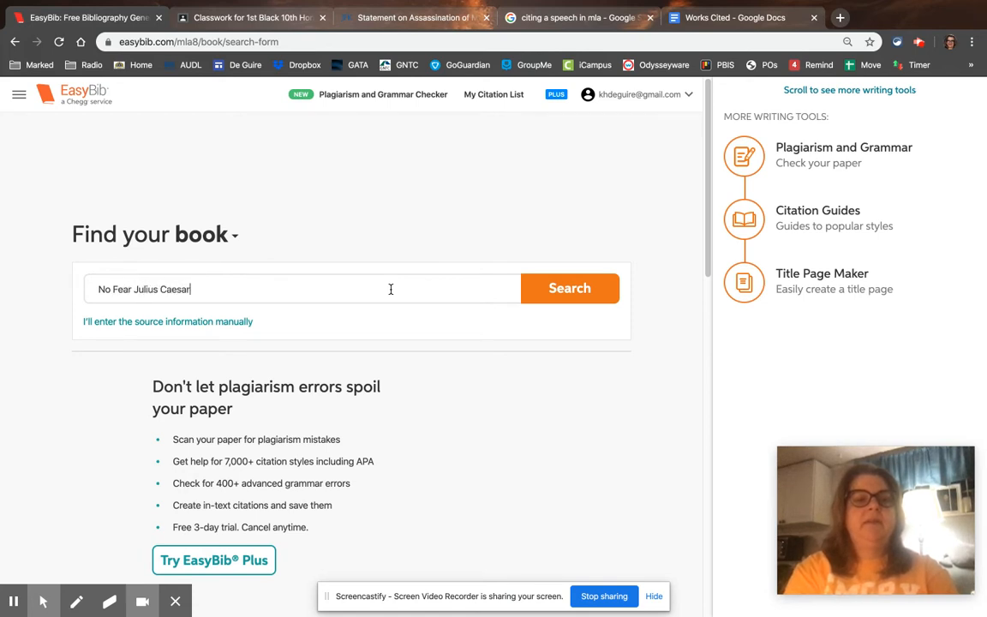
{"action": "key", "text": "Return"}
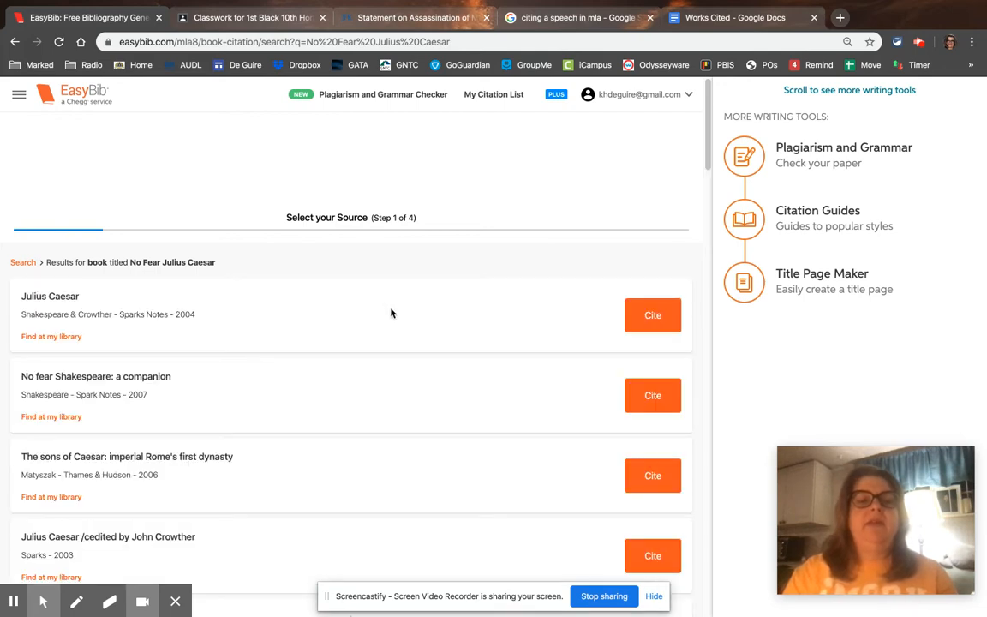
{"action": "scroll", "coordinate": [369, 315], "scroll_direction": "down", "scroll_amount": 1}
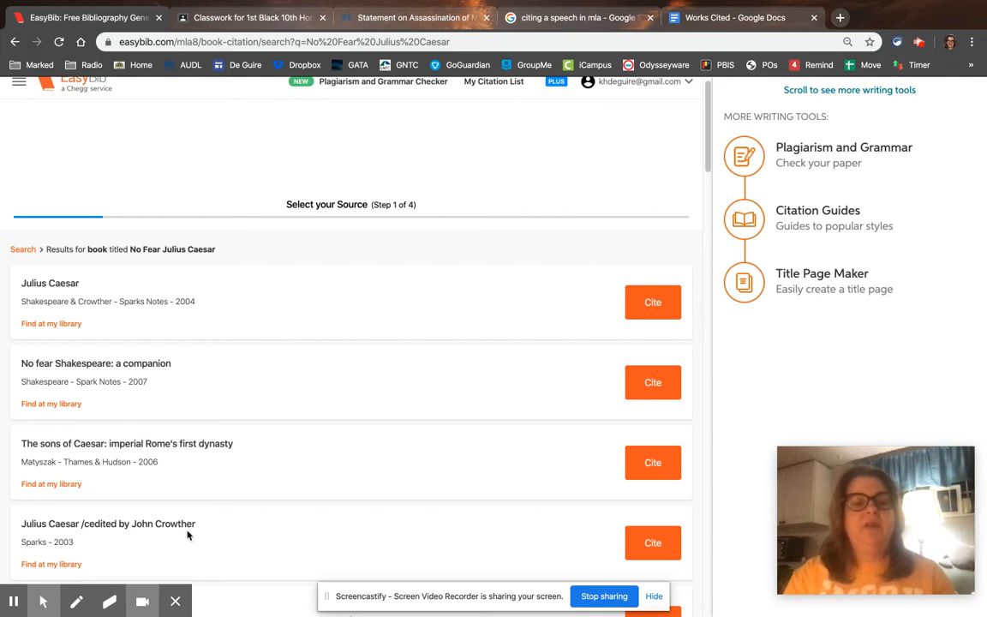
{"action": "scroll", "coordinate": [188, 536], "scroll_direction": "down", "scroll_amount": 3}
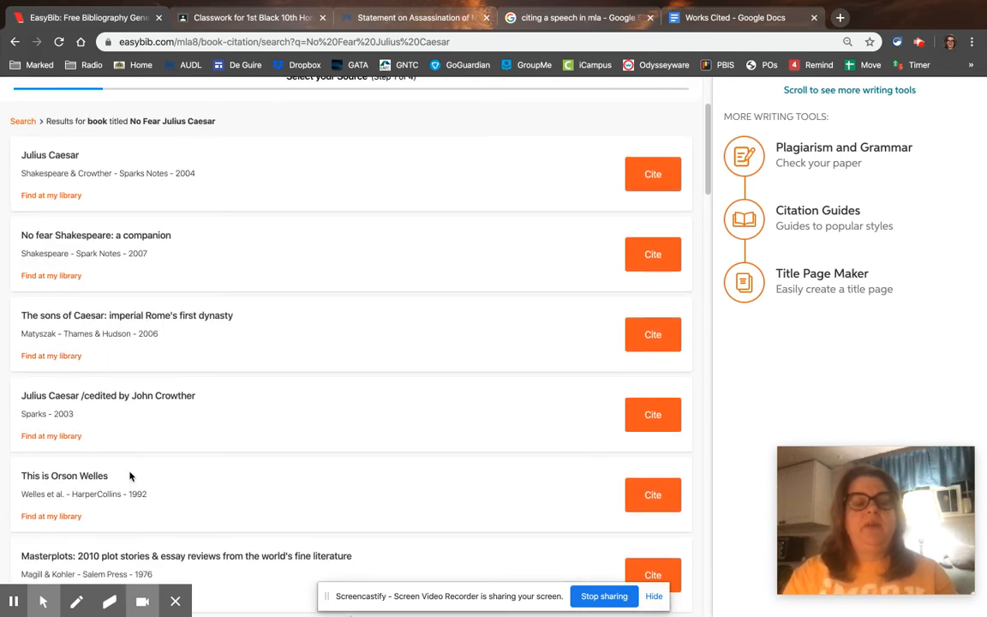
{"action": "scroll", "coordinate": [129, 477], "scroll_direction": "up", "scroll_amount": 3}
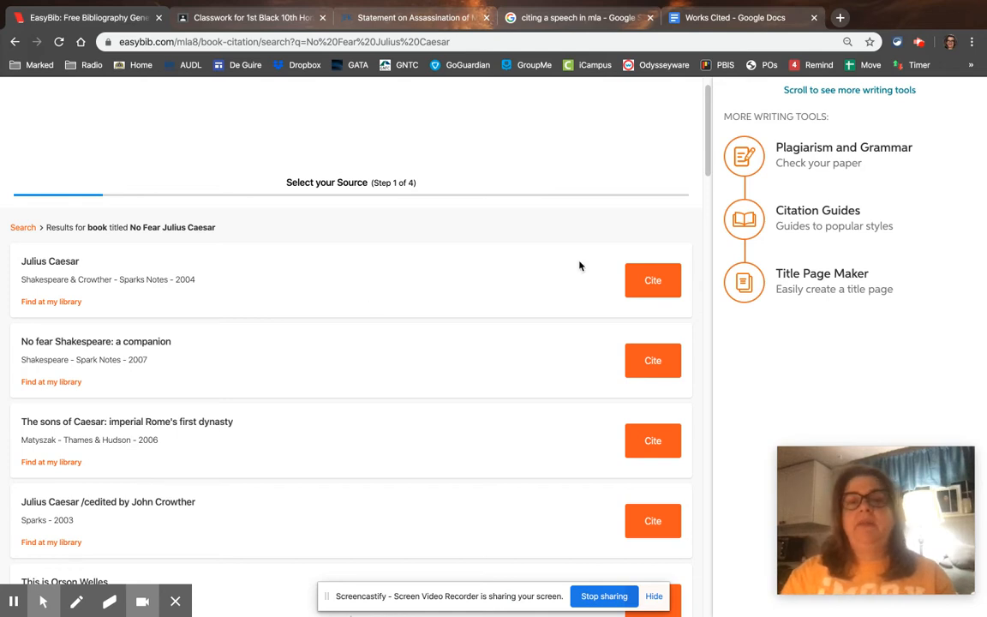
- Cite the 2004 Sparks Notes edition of Julius Caesar and accept the found information to reach the book citation form
{"action": "left_click", "coordinate": [656, 282]}
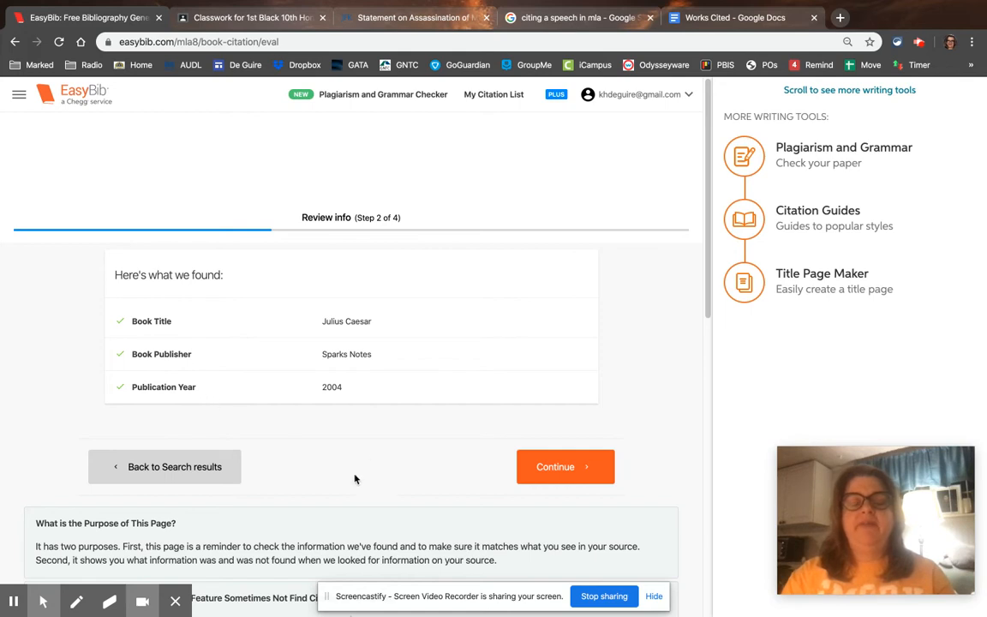
{"action": "left_click", "coordinate": [558, 463]}
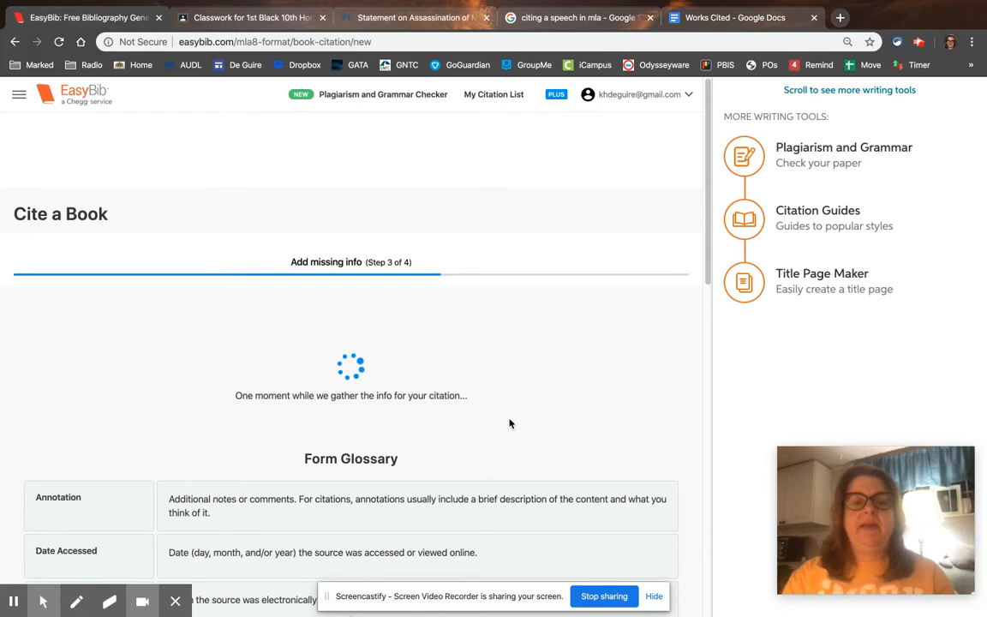
{"action": "scroll", "coordinate": [455, 411], "scroll_direction": "down", "scroll_amount": 2}
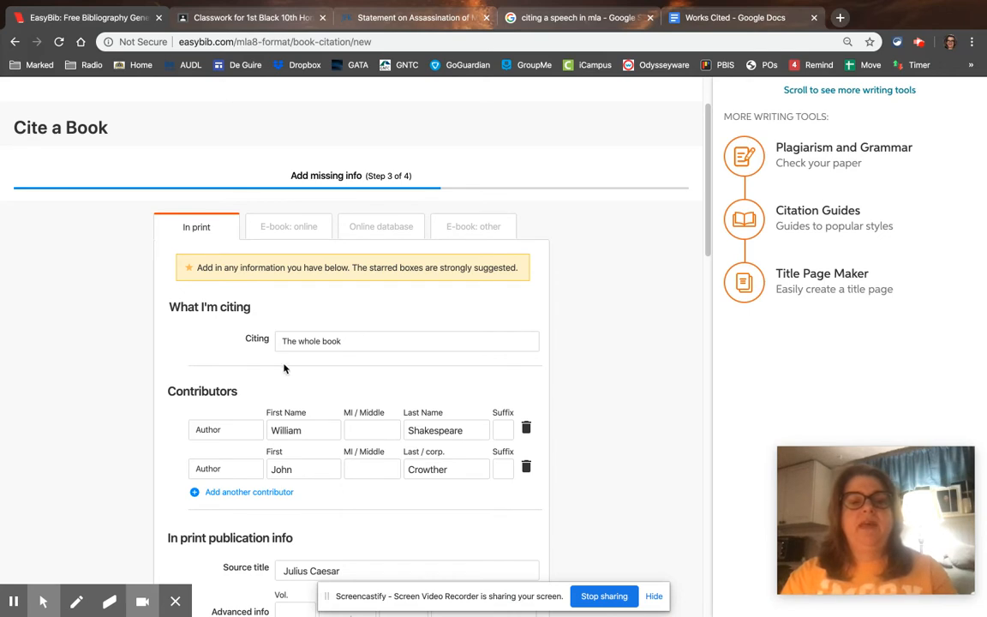
- Remove the second author from the book citation and change the source title to "No Fear Shakespeare Julius Caesar"
{"action": "scroll", "coordinate": [348, 369], "scroll_direction": "down", "scroll_amount": 2}
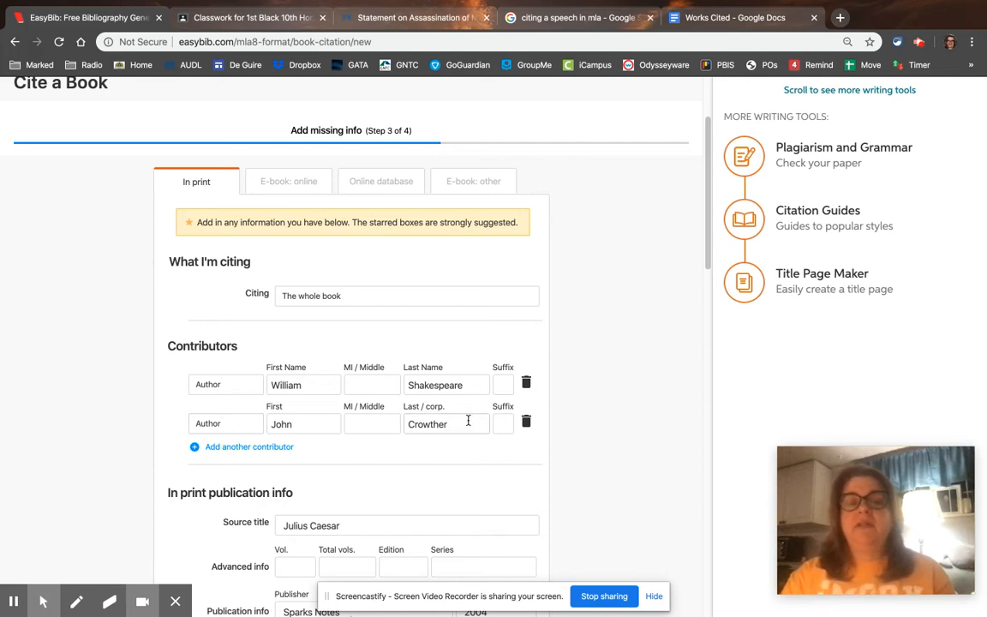
{"action": "left_click", "coordinate": [526, 422]}
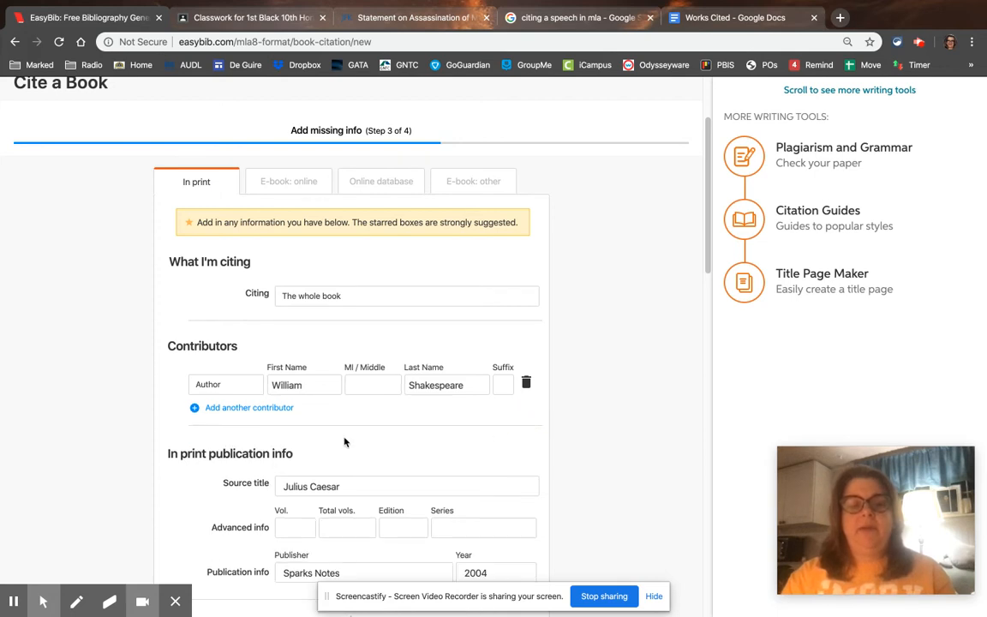
{"action": "scroll", "coordinate": [273, 439], "scroll_direction": "down", "scroll_amount": 1}
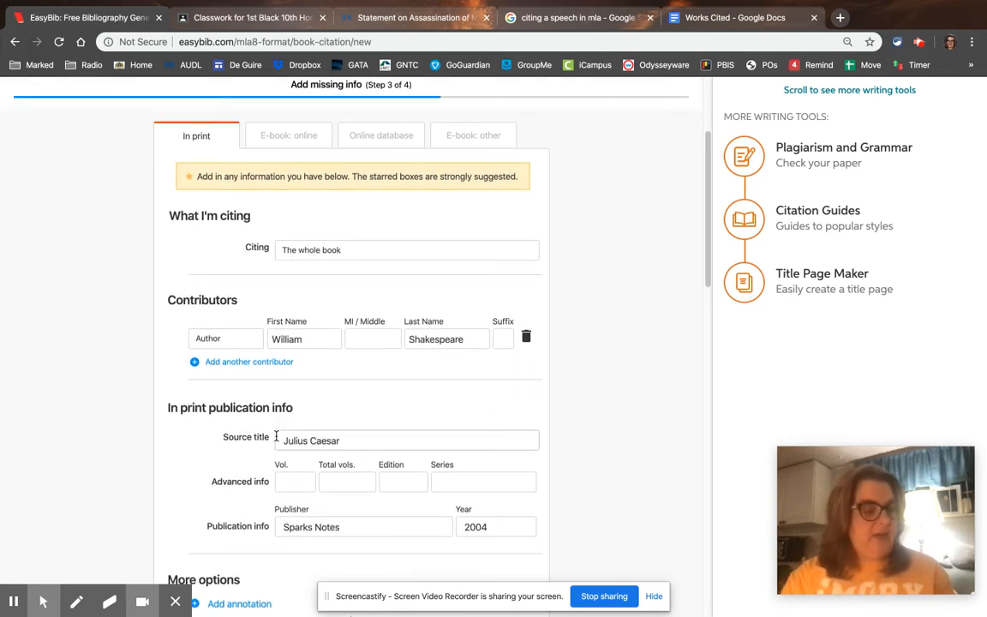
{"action": "left_click", "coordinate": [284, 441]}
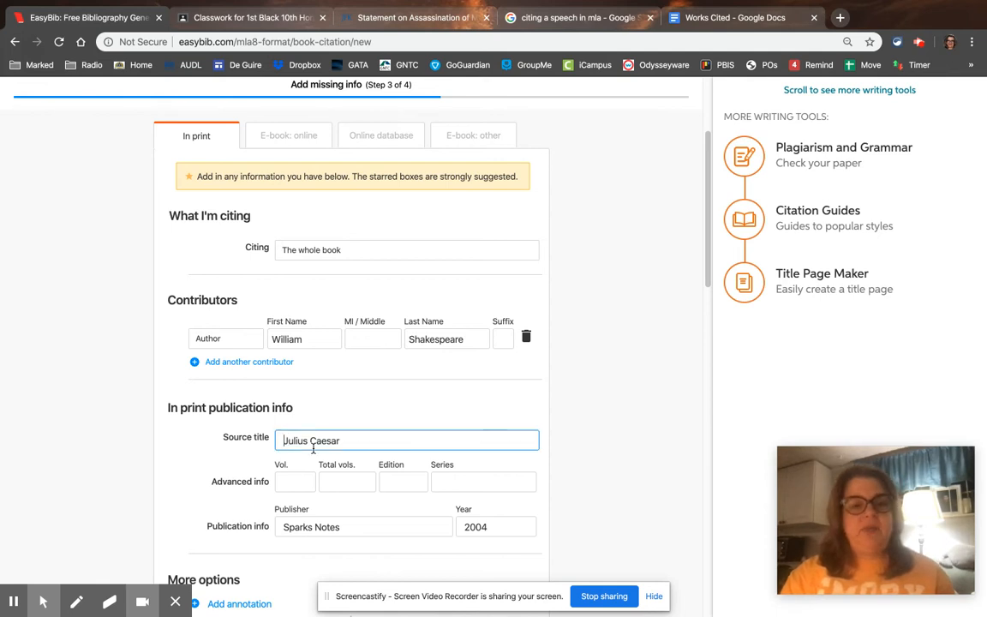
{"action": "type", "text": "No Fear Shakespeare"}
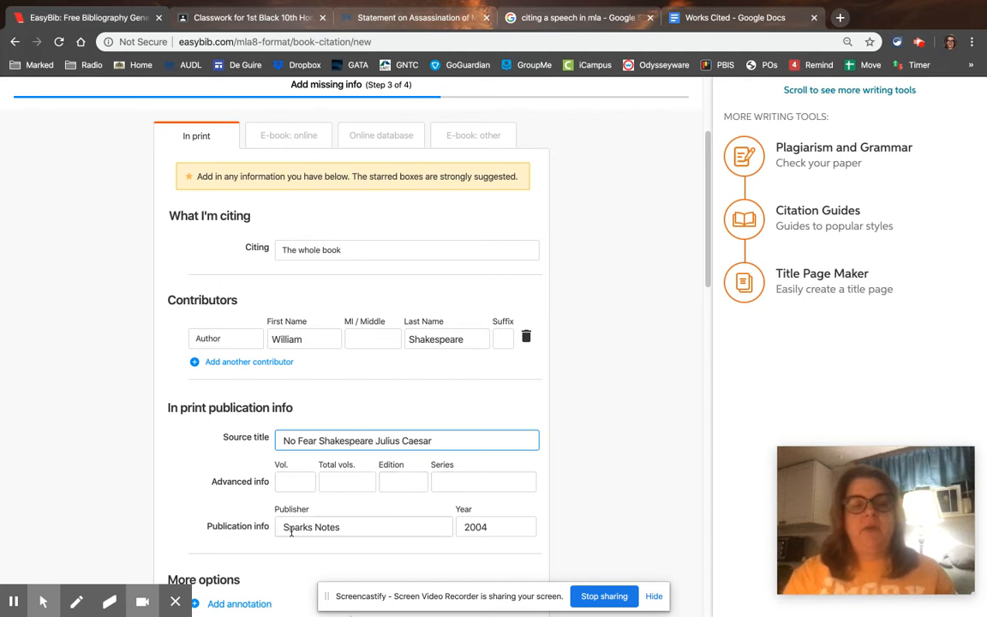
- Set the publication year to 2003 and create the book citation in the Julius Caesar Essay project
{"action": "left_click", "coordinate": [496, 523]}
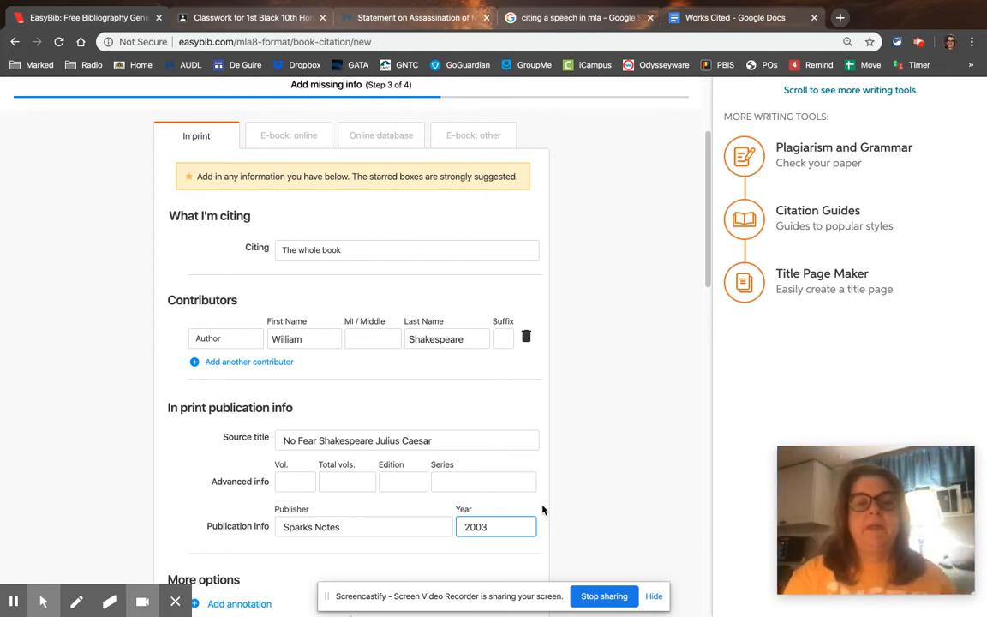
{"action": "scroll", "coordinate": [541, 509], "scroll_direction": "down", "scroll_amount": 3}
{"action": "left_click", "coordinate": [503, 401]}
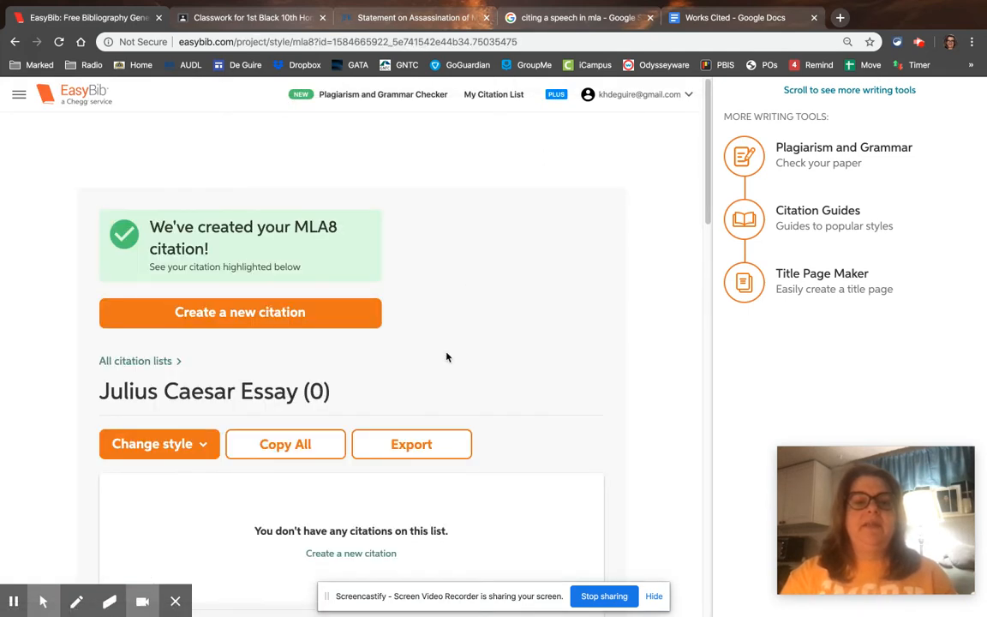
{"action": "scroll", "coordinate": [448, 357], "scroll_direction": "down", "scroll_amount": 2}
{"action": "mouse_move", "coordinate": [228, 477]}
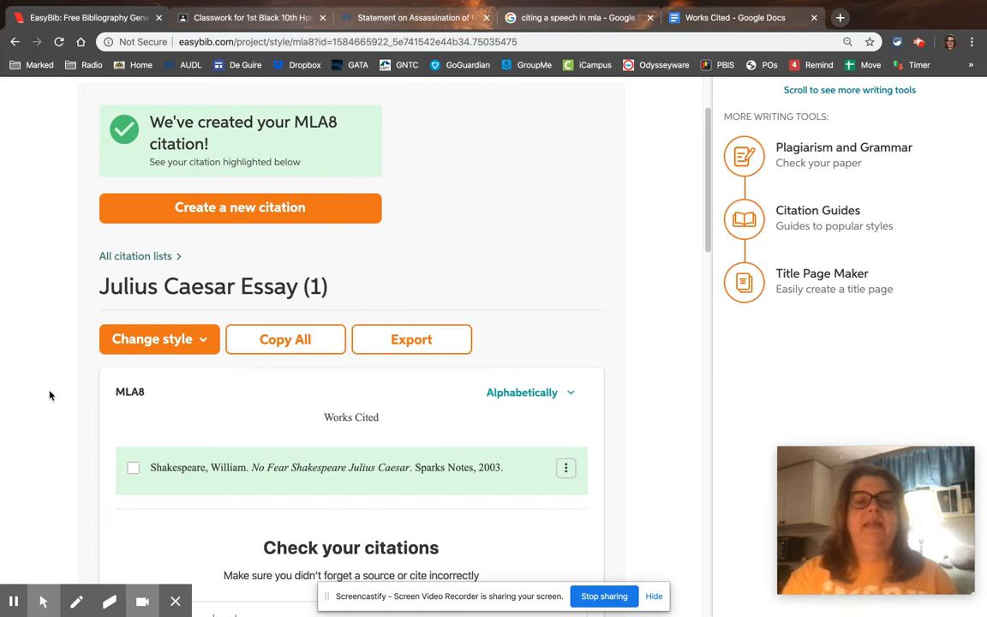
- Try to export the Julius Caesar Essay citation list to Google Docs
{"action": "left_click", "coordinate": [431, 342]}
{"action": "left_click", "coordinate": [403, 364]}
{"action": "left_click", "coordinate": [397, 436]}
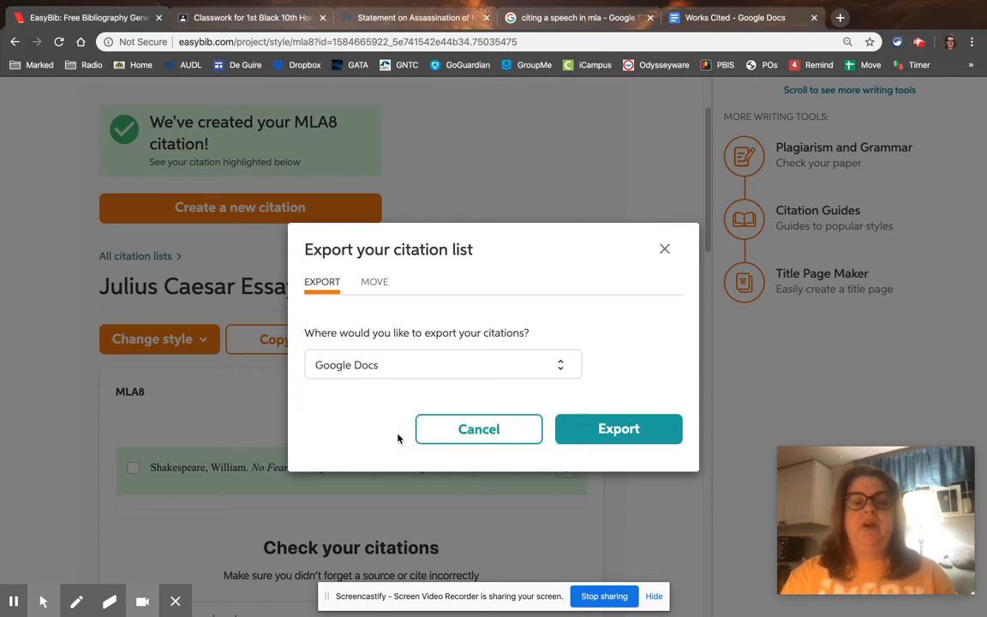
{"action": "left_click", "coordinate": [608, 434]}
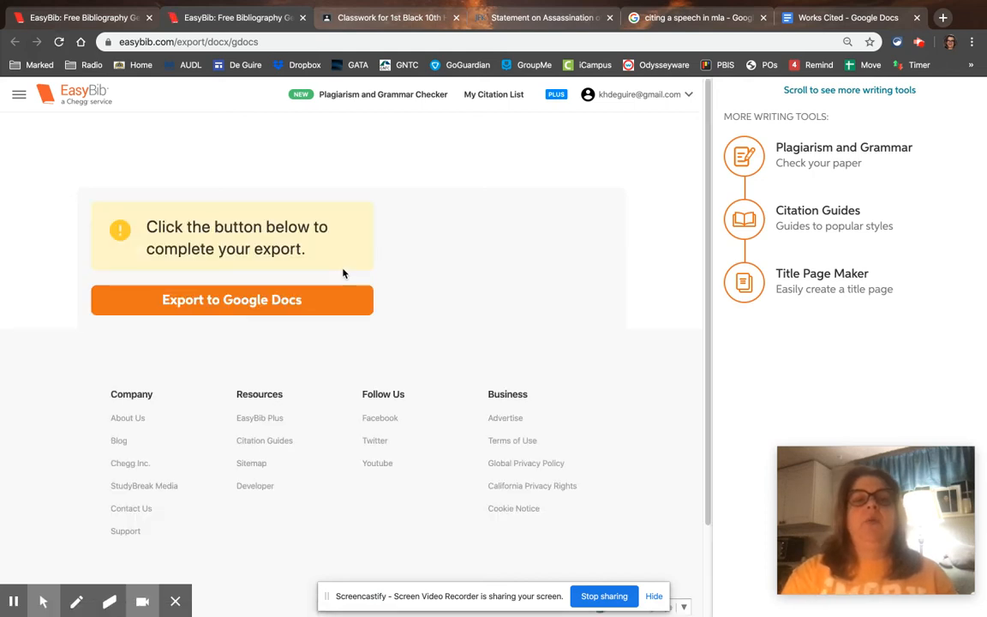
{"action": "left_click", "coordinate": [293, 306]}
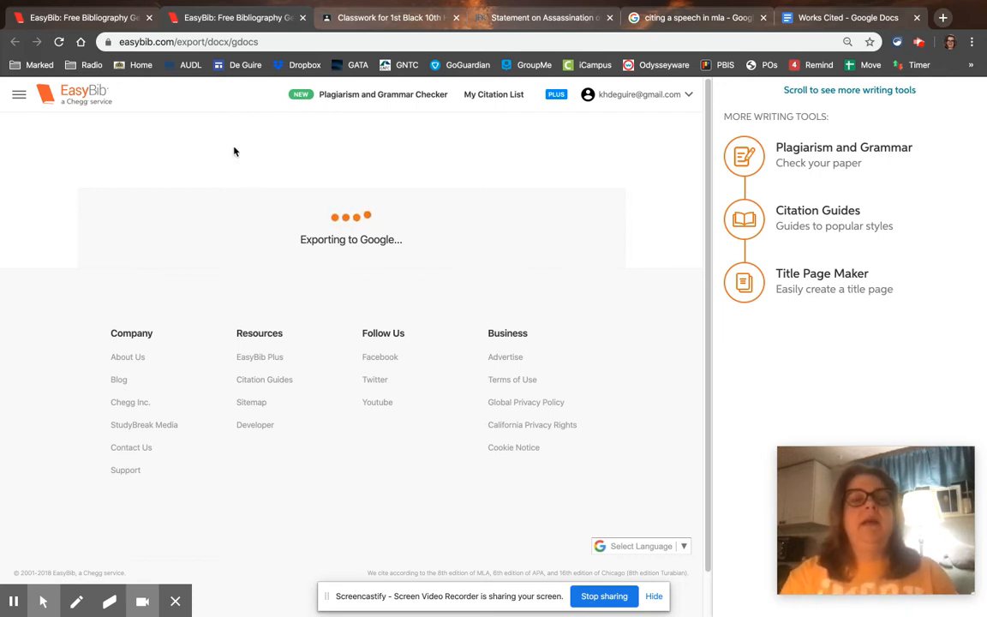
{"action": "left_click", "coordinate": [304, 19]}
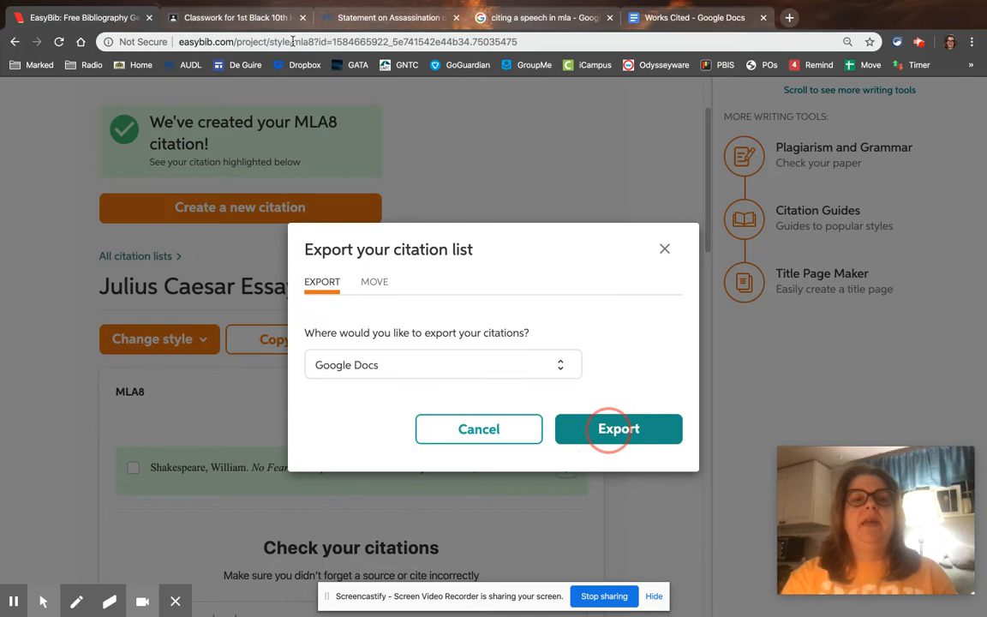
{"action": "left_click", "coordinate": [508, 427]}
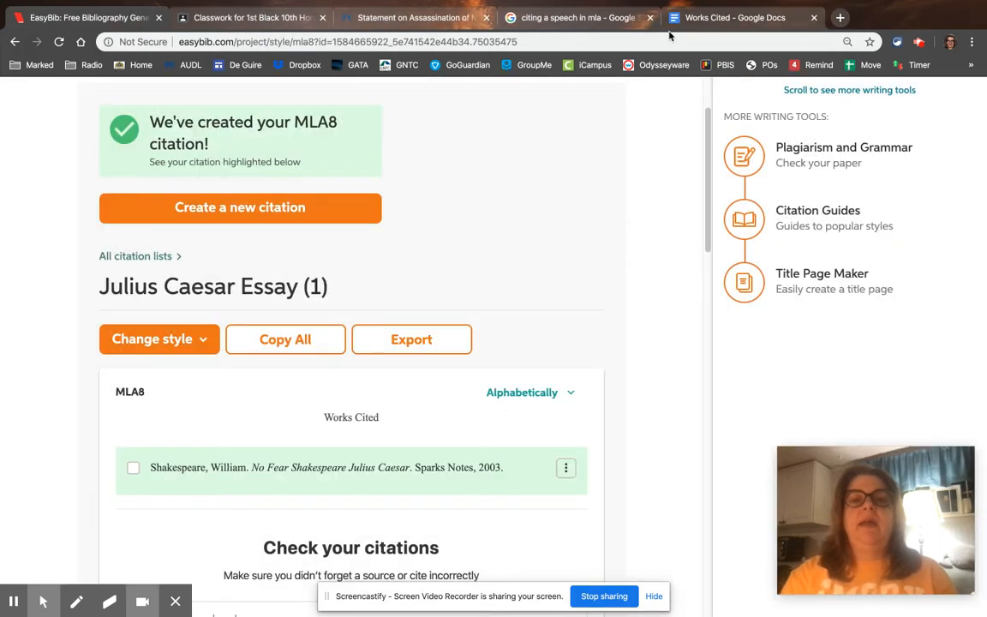
- Switch to the Works Cited document in Google Docs and set the heading's line spacing to double
{"action": "left_click", "coordinate": [736, 18]}
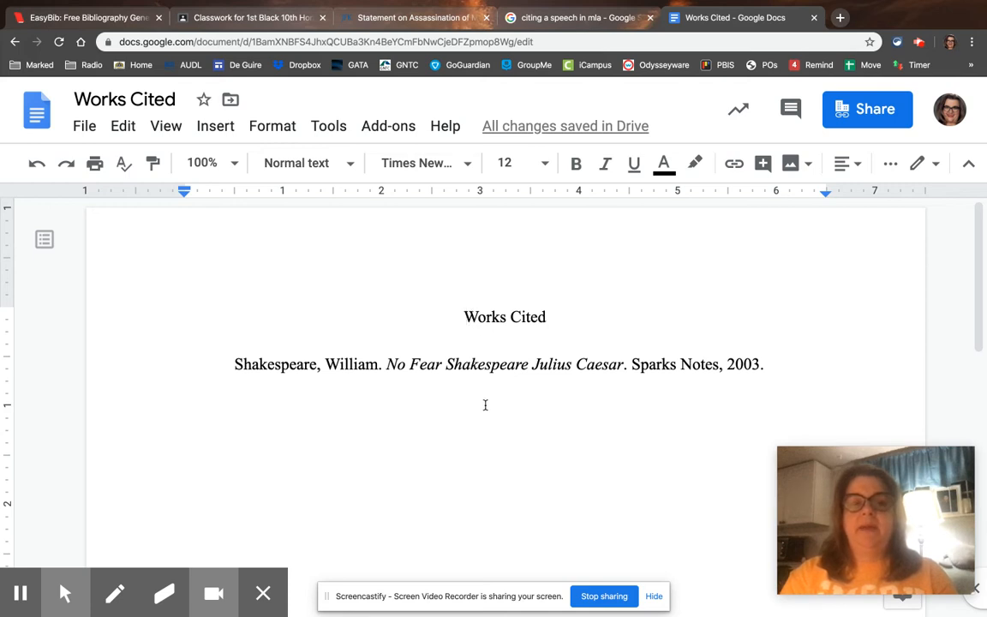
{"action": "left_click", "coordinate": [859, 166]}
{"action": "left_click", "coordinate": [892, 164]}
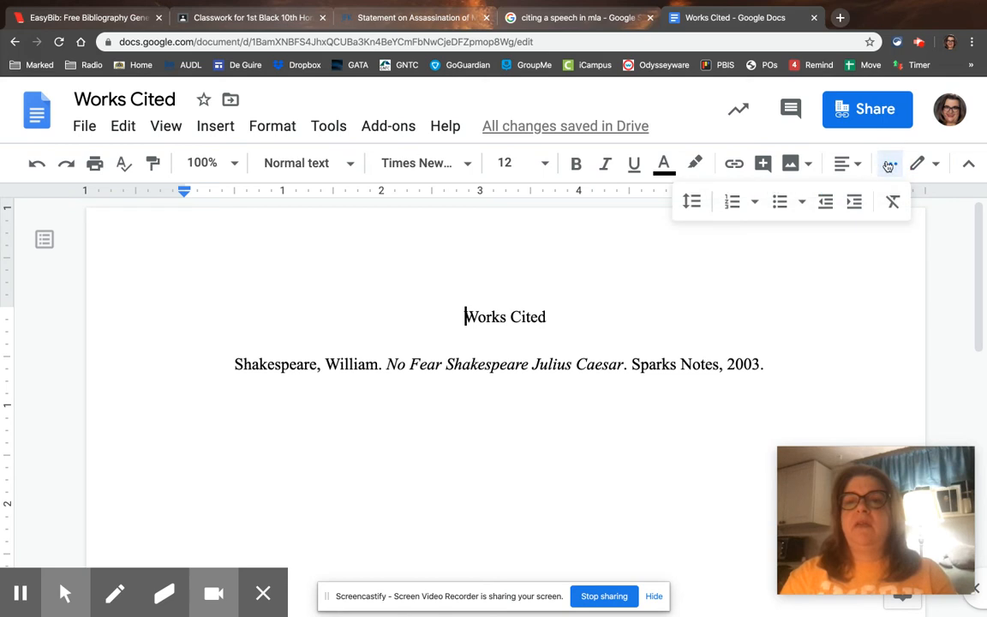
{"action": "left_click", "coordinate": [692, 203]}
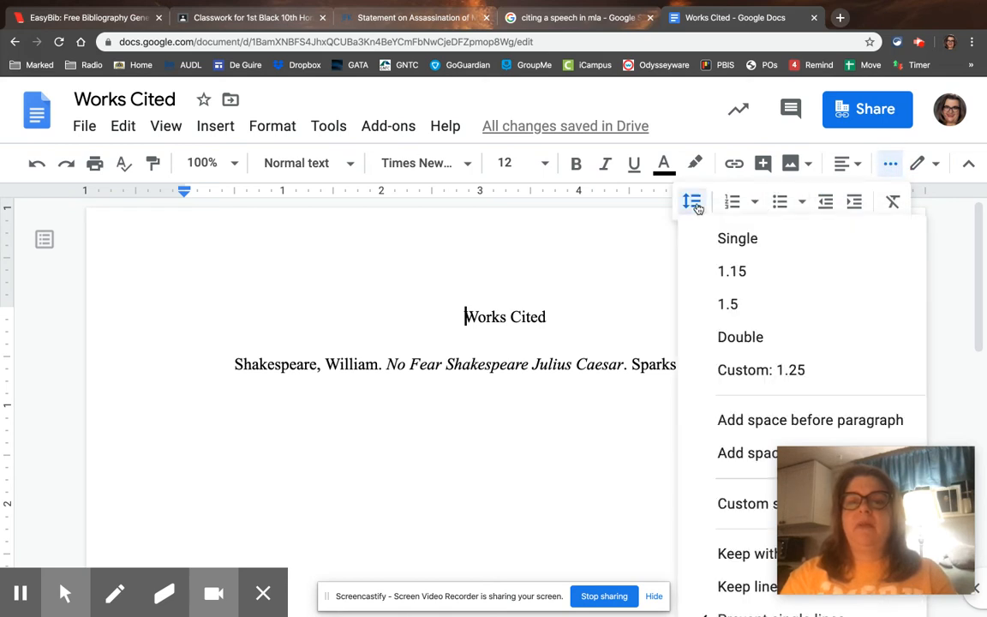
{"action": "left_click", "coordinate": [741, 340]}
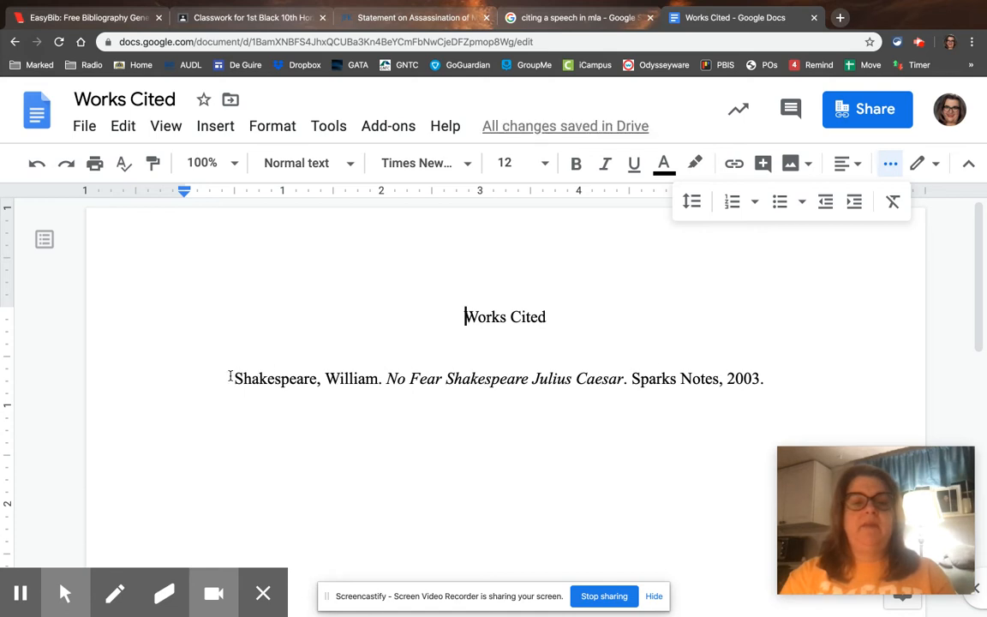
- Remove the extra space and indent before the Shakespeare citation and apply double line spacing to it
{"action": "key", "text": "BackSpace"}
{"action": "key", "text": "BackSpace"}
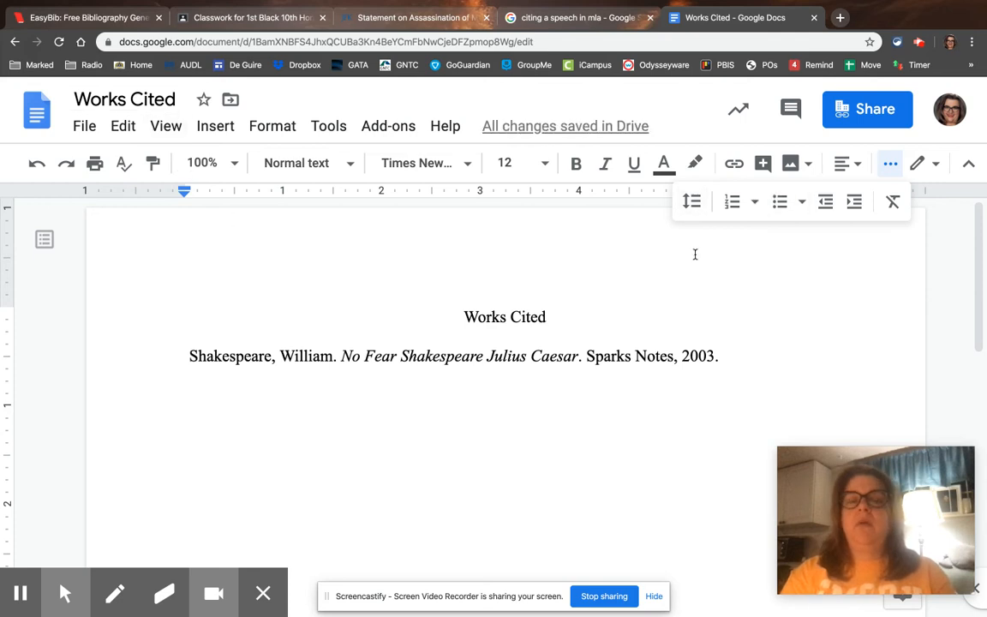
{"action": "left_click", "coordinate": [694, 202]}
{"action": "left_click", "coordinate": [737, 337]}
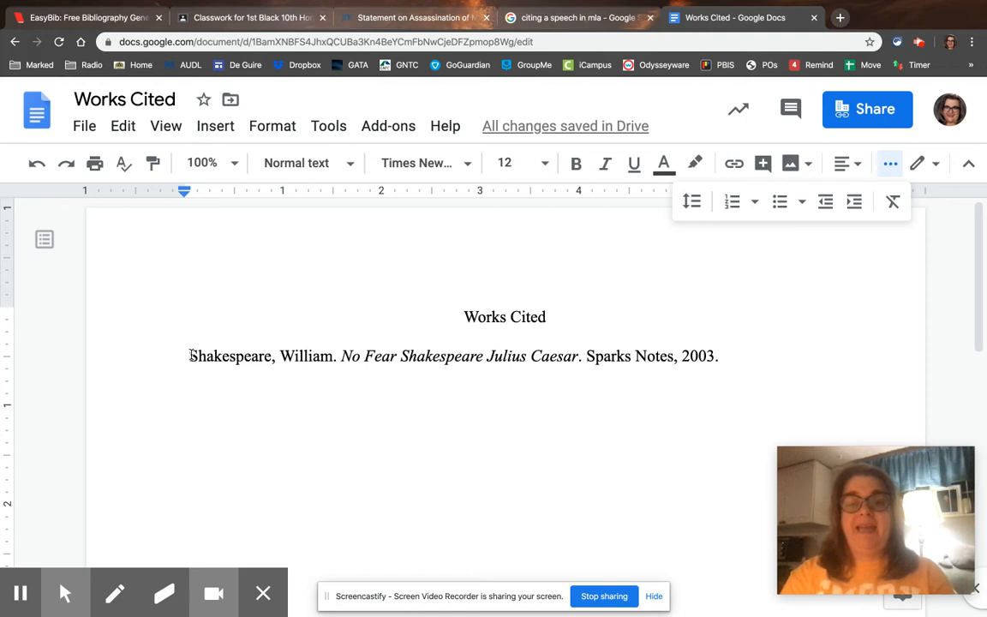
- Give the Shakespeare citation a 0.5-inch hanging indent, keeping its first line at the margin
{"action": "left_click", "coordinate": [190, 355]}
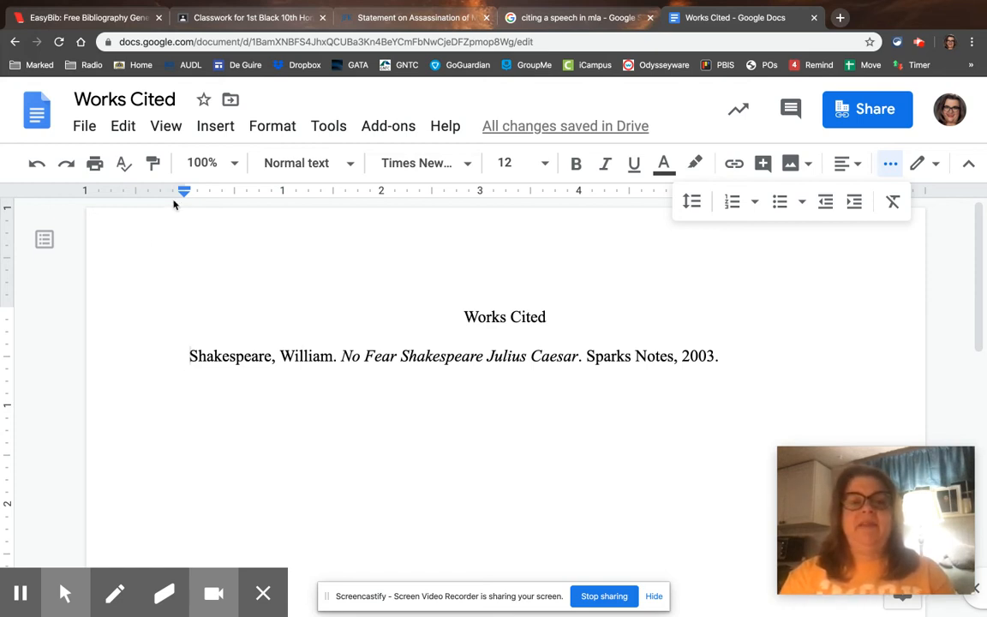
{"action": "mouse_move", "coordinate": [186, 194]}
{"action": "left_mouse_down"}
{"action": "mouse_move", "coordinate": [235, 190]}
{"action": "mouse_move", "coordinate": [184, 190]}
{"action": "left_mouse_up"}
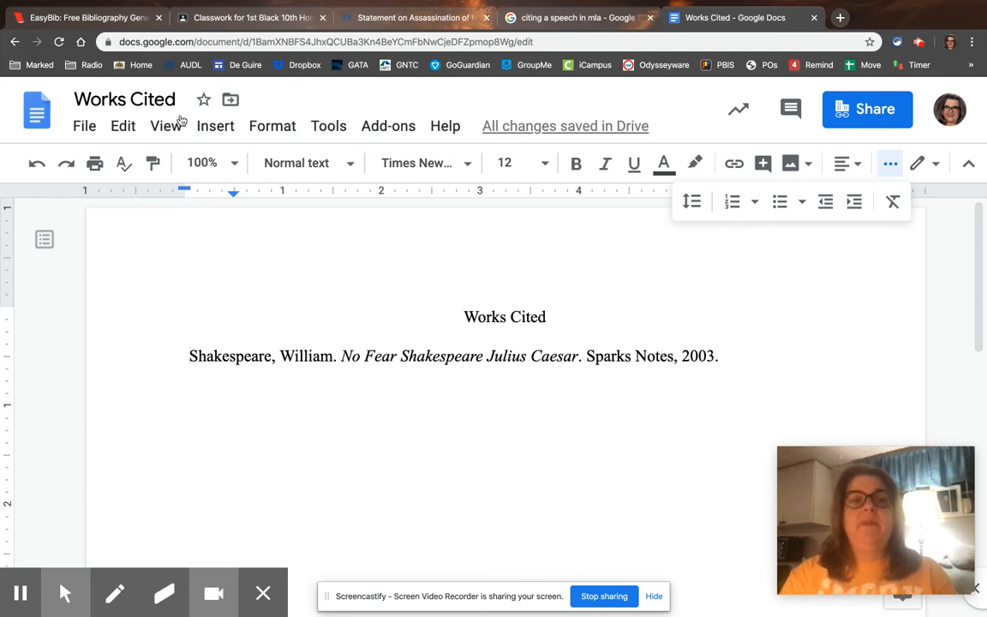
- Switch to EasyBib, start another citation in the Julius Caesar Essay project and look through the additional source types for a speech
{"action": "left_click", "coordinate": [112, 19]}
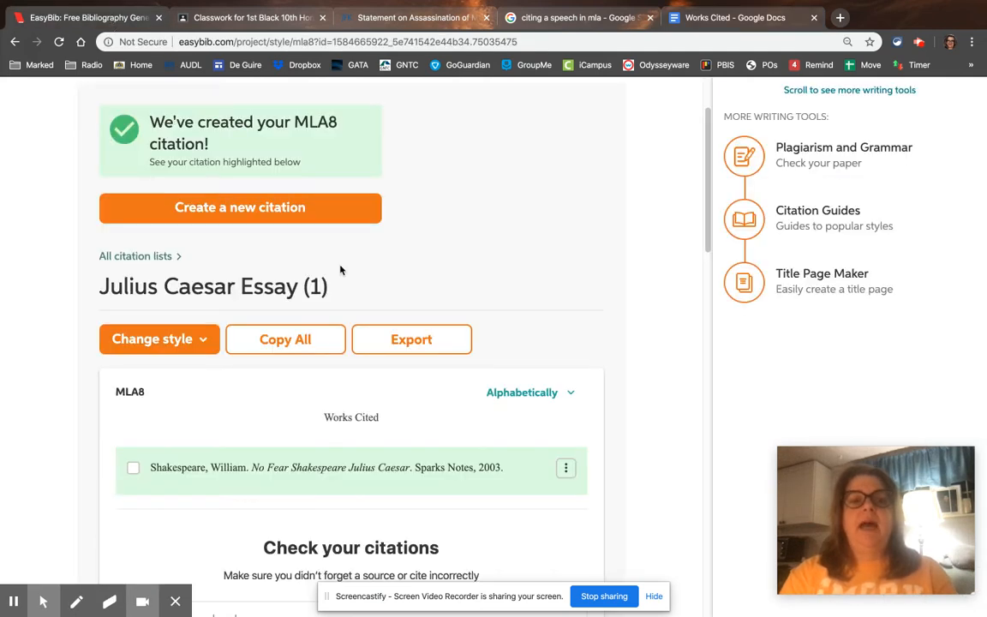
{"action": "scroll", "coordinate": [340, 270], "scroll_direction": "up", "scroll_amount": 1}
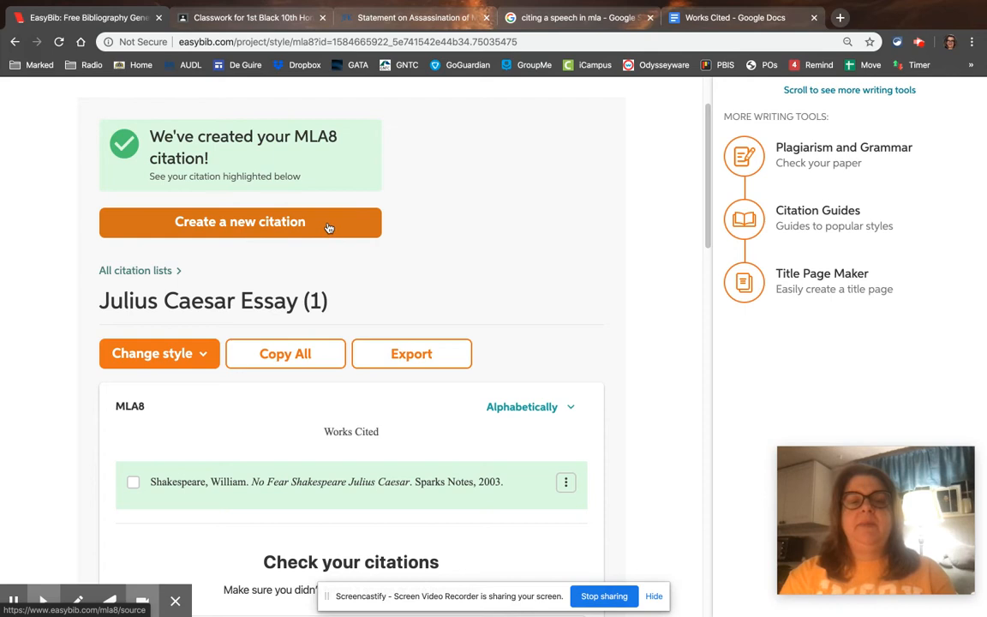
{"action": "left_click", "coordinate": [329, 224]}
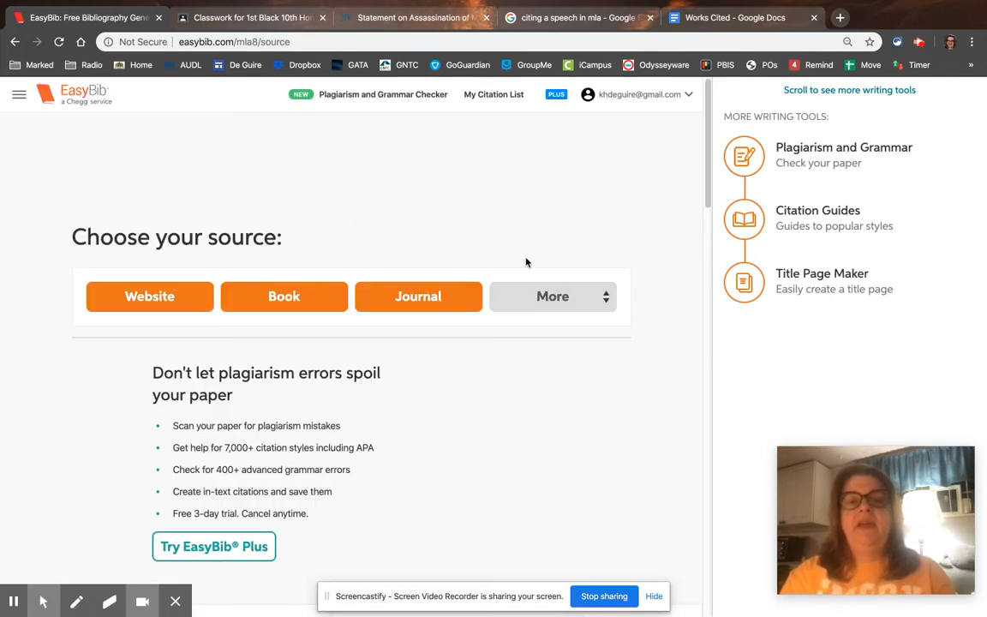
{"action": "left_click", "coordinate": [604, 305]}
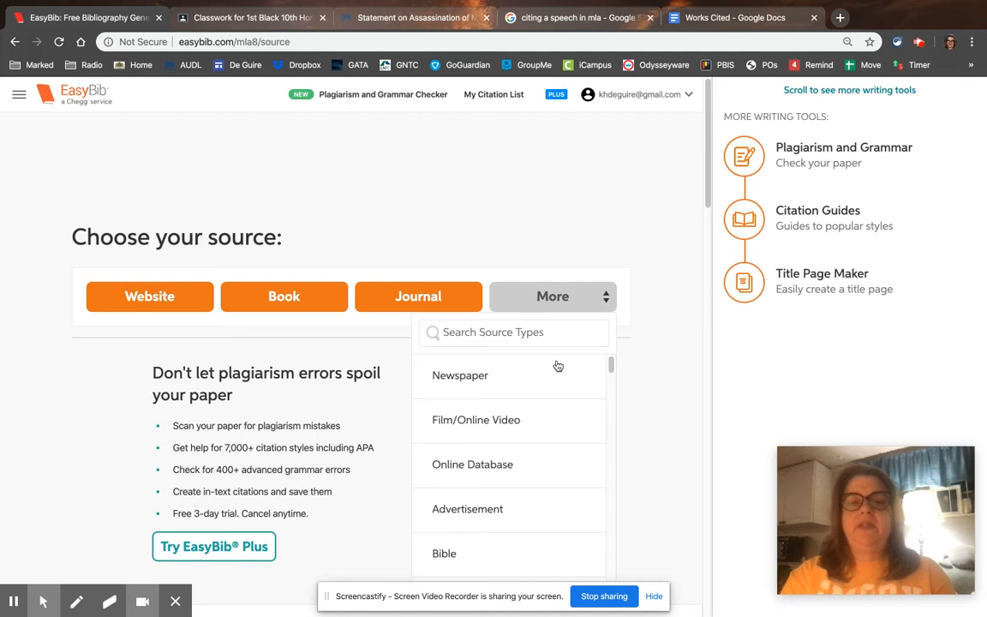
{"action": "scroll", "coordinate": [536, 445], "scroll_direction": "down", "scroll_amount": 2}
{"action": "scroll", "coordinate": [535, 445], "scroll_direction": "down", "scroll_amount": 15}
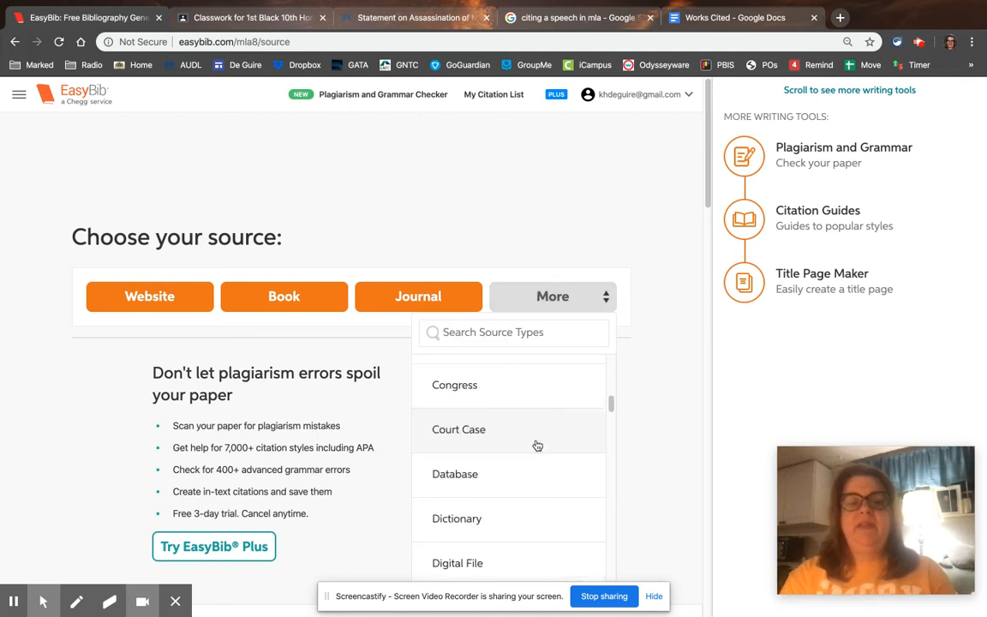
{"action": "scroll", "coordinate": [531, 448], "scroll_direction": "down", "scroll_amount": 10}
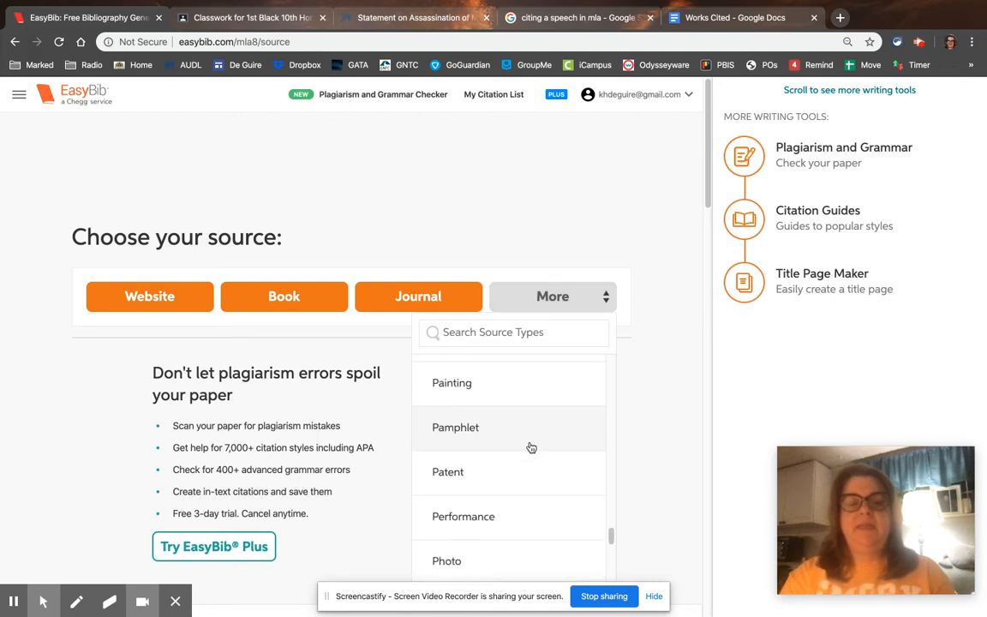
{"action": "scroll", "coordinate": [530, 447], "scroll_direction": "down", "scroll_amount": 5}
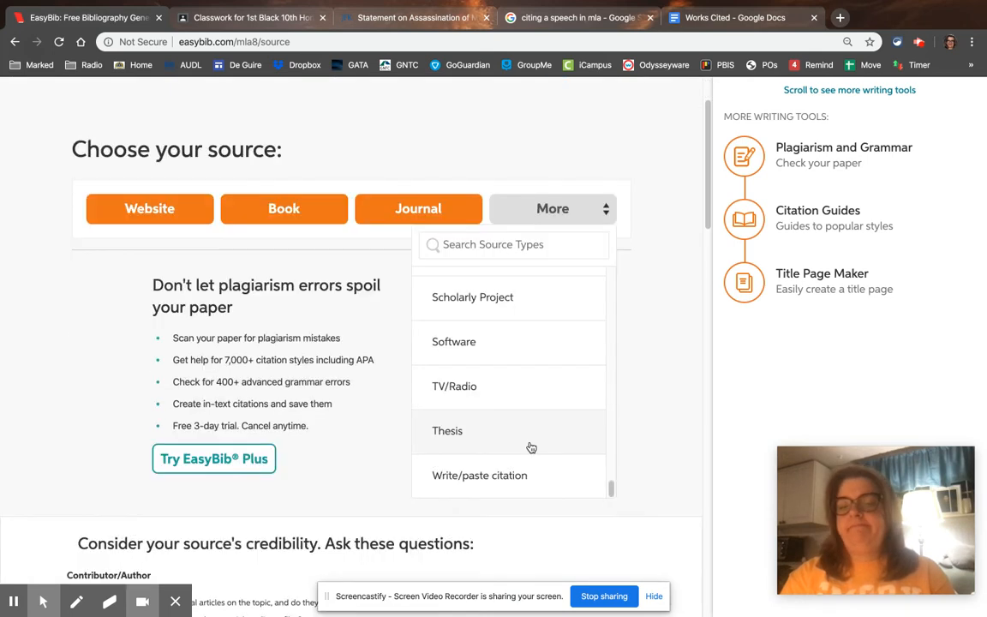
{"action": "scroll", "coordinate": [509, 295], "scroll_direction": "up", "scroll_amount": 8}
{"action": "scroll", "coordinate": [502, 294], "scroll_direction": "up", "scroll_amount": 15}
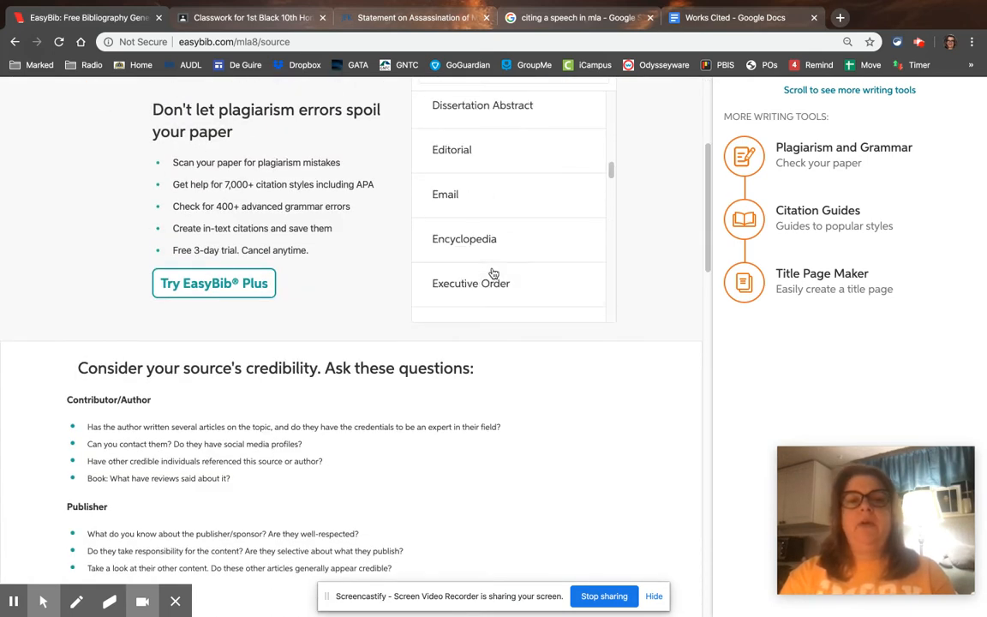
{"action": "scroll", "coordinate": [628, 226], "scroll_direction": "up", "scroll_amount": 3}
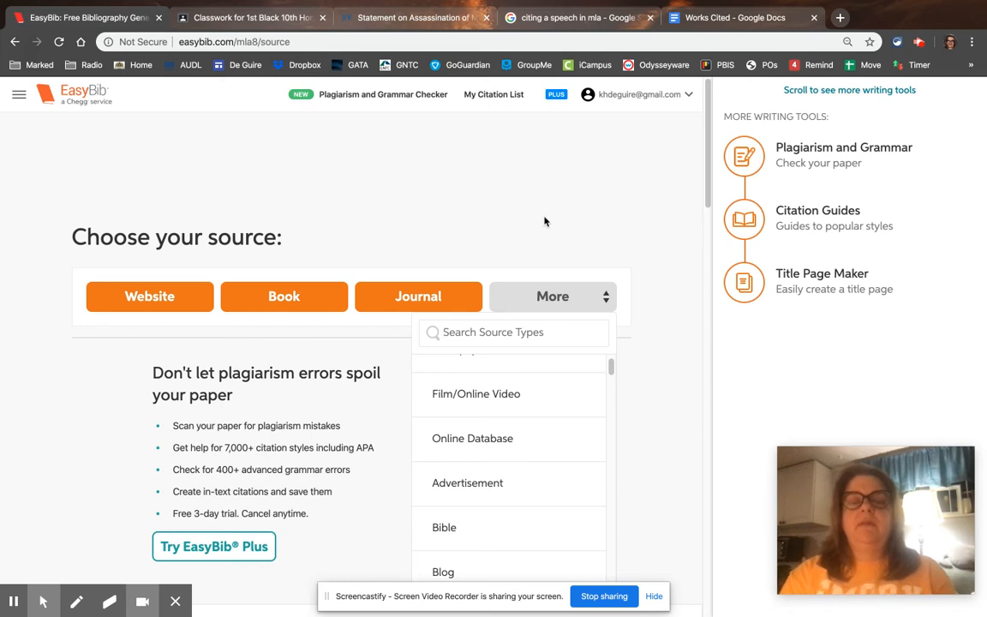
- Switch to the Google results for "citing a speech in mla" and open Citation Machine's Lecture / Speech citation form
{"action": "left_click", "coordinate": [574, 18]}
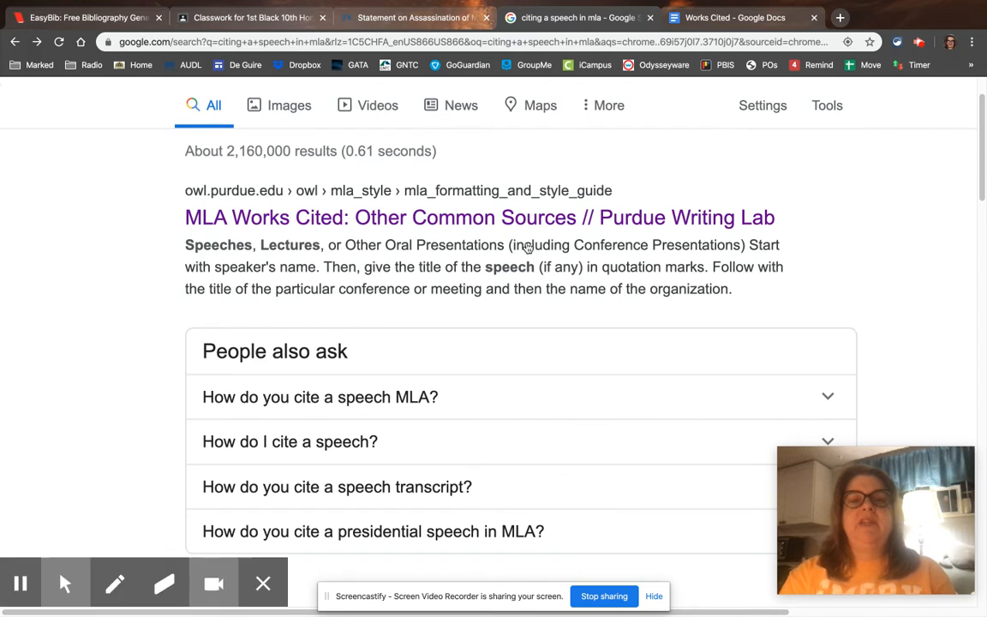
{"action": "scroll", "coordinate": [360, 223], "scroll_direction": "up", "scroll_amount": 2}
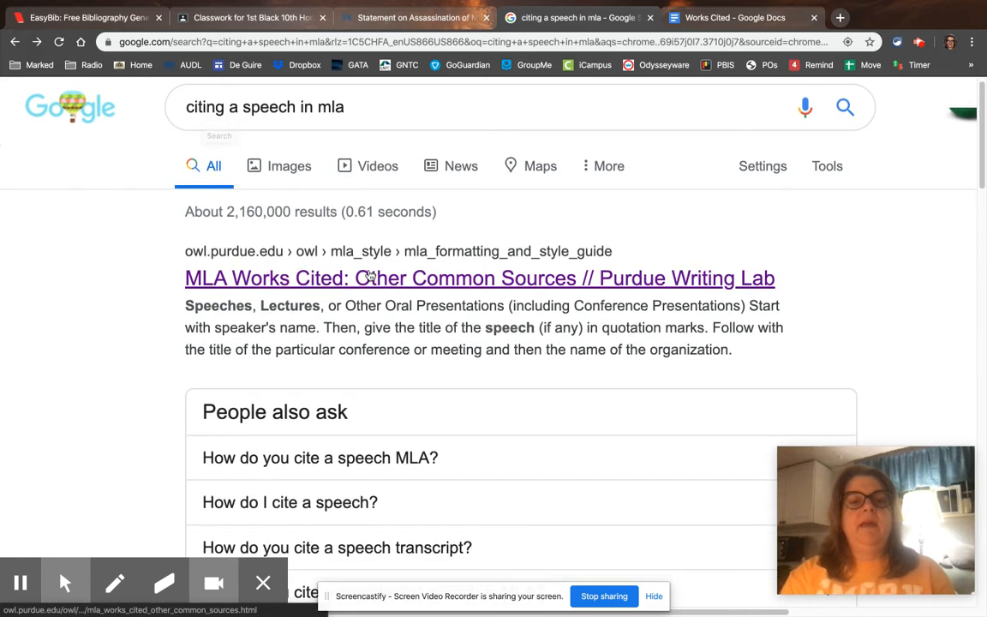
{"action": "scroll", "coordinate": [370, 271], "scroll_direction": "down", "scroll_amount": 3}
{"action": "scroll", "coordinate": [467, 280], "scroll_direction": "down", "scroll_amount": 4}
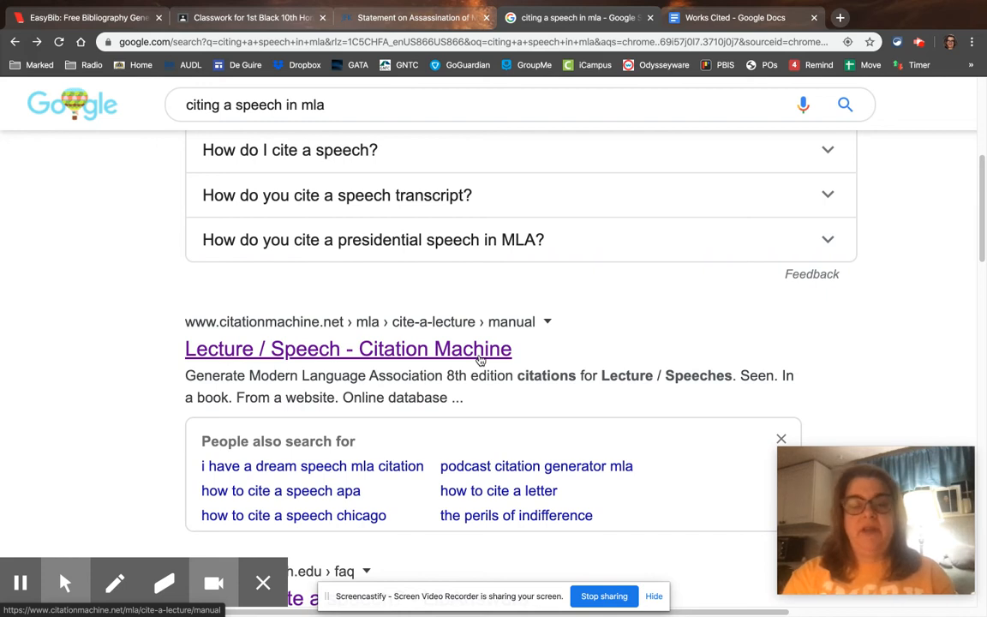
{"action": "left_click", "coordinate": [478, 359]}
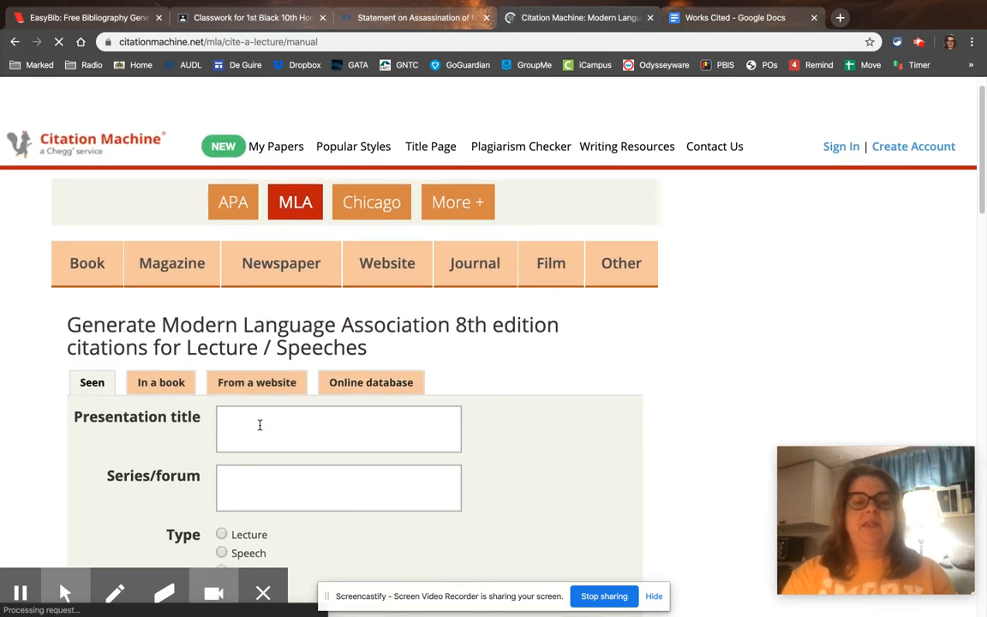
{"action": "scroll", "coordinate": [260, 425], "scroll_direction": "down", "scroll_amount": 3}
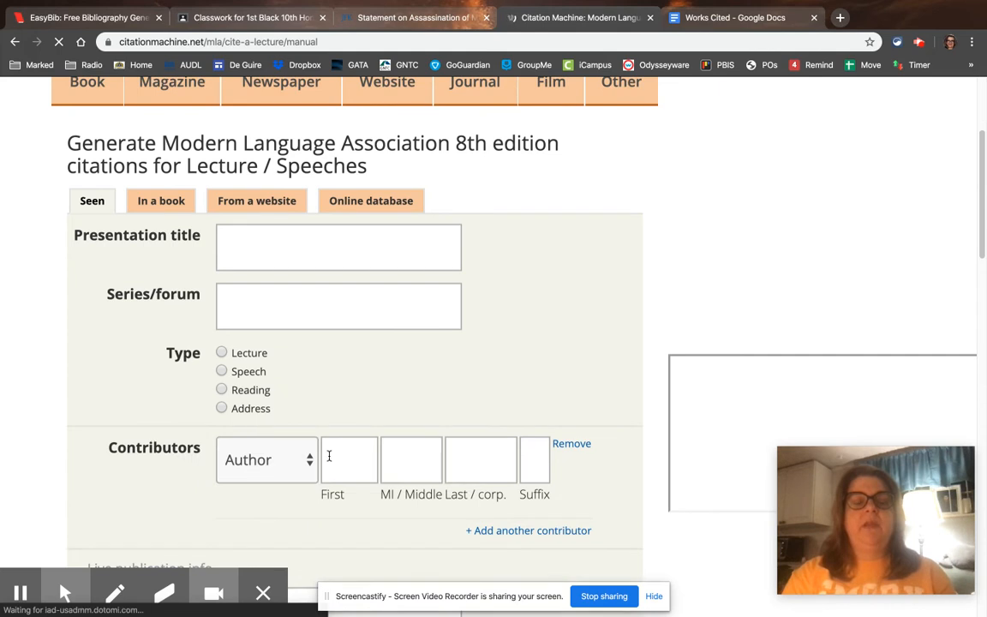
- Review the fields of the speech citation form, then copy the full statement title from the JFK Library speech page
{"action": "scroll", "coordinate": [289, 434], "scroll_direction": "down", "scroll_amount": 2}
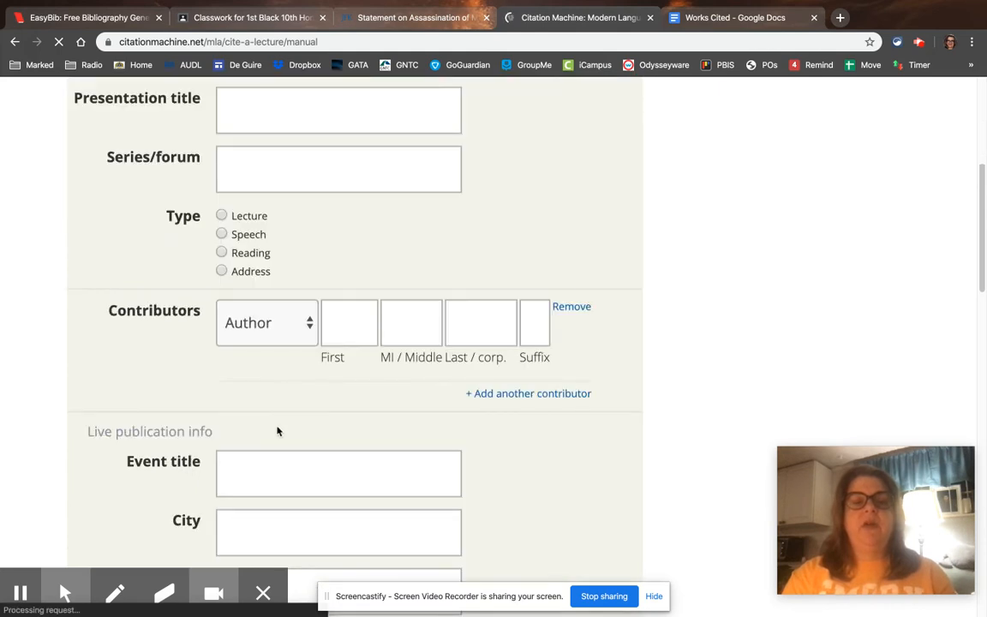
{"action": "scroll", "coordinate": [277, 429], "scroll_direction": "down", "scroll_amount": 2}
{"action": "scroll", "coordinate": [275, 427], "scroll_direction": "down", "scroll_amount": 1}
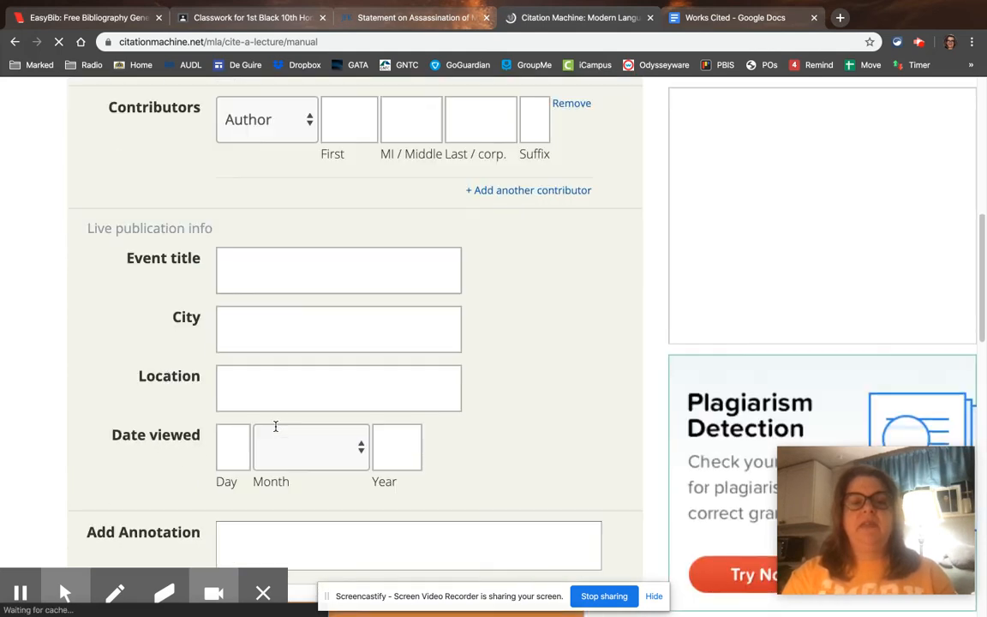
{"action": "scroll", "coordinate": [298, 453], "scroll_direction": "down", "scroll_amount": 2}
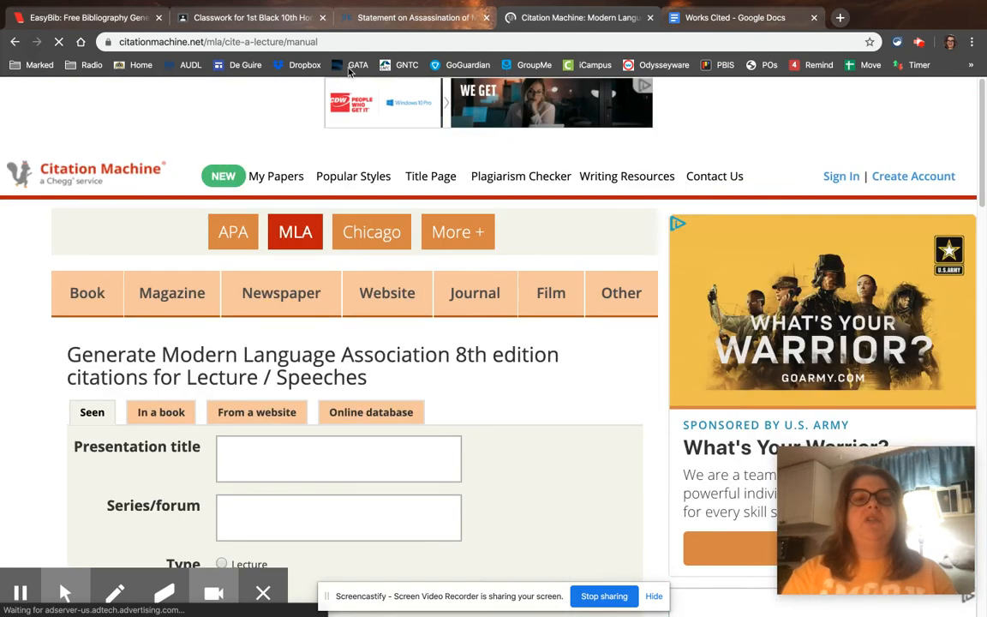
{"action": "left_click", "coordinate": [386, 18]}
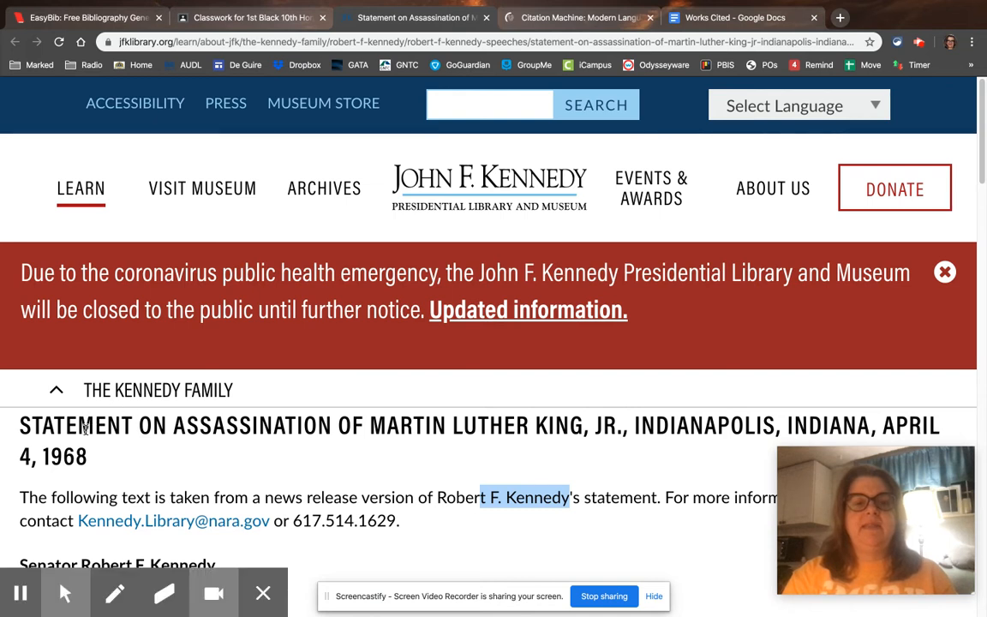
{"action": "left_click_drag", "start_coordinate": [19, 426], "coordinate": [79, 454]}
{"action": "right_click", "coordinate": [79, 455]}
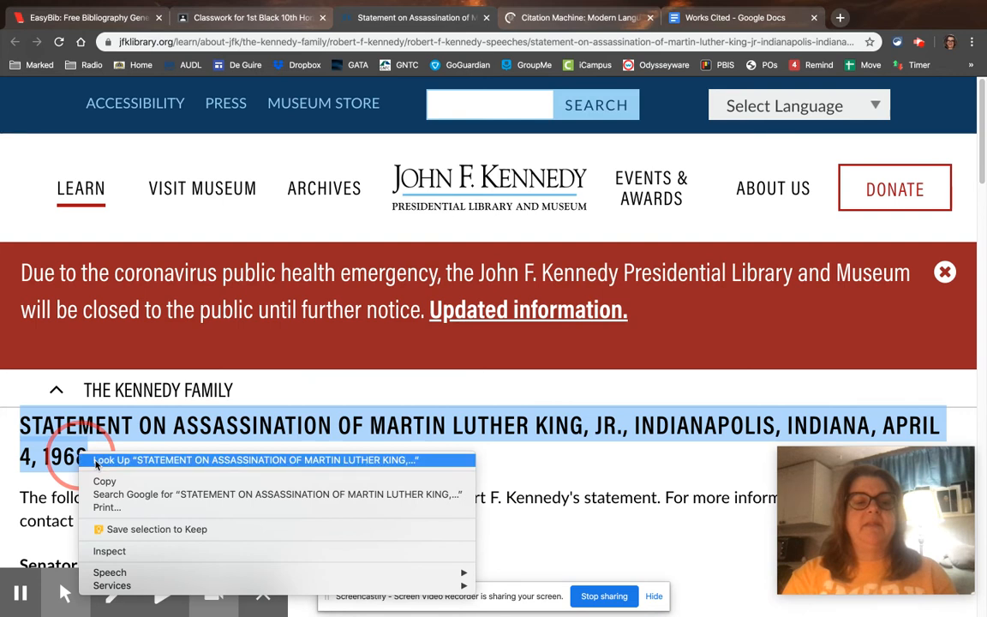
{"action": "left_click", "coordinate": [110, 482]}
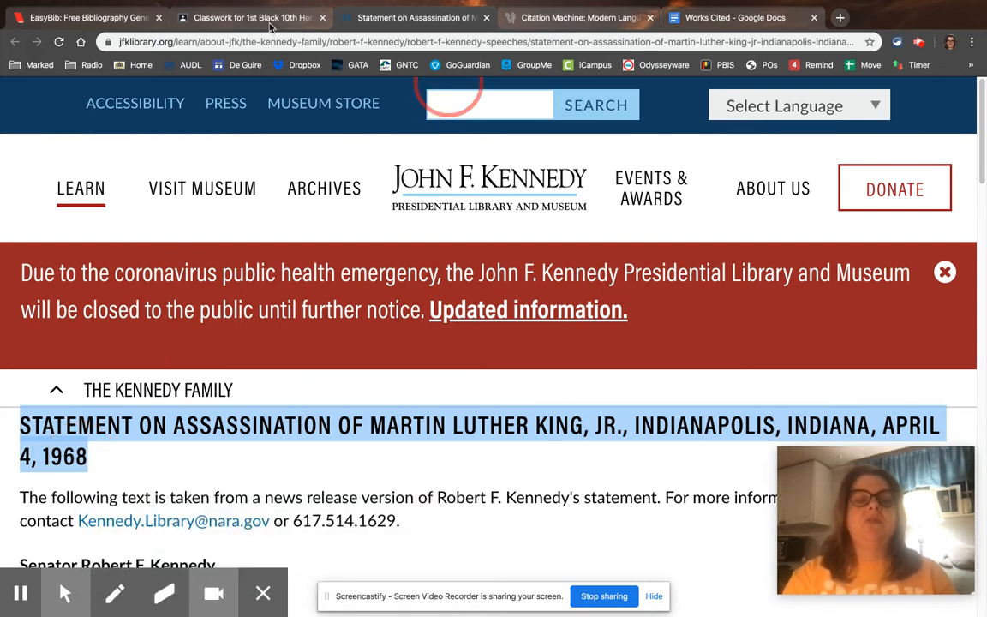
- Switch back to Citation Machine and paste the copied statement title as the presentation title
{"action": "left_click", "coordinate": [583, 17]}
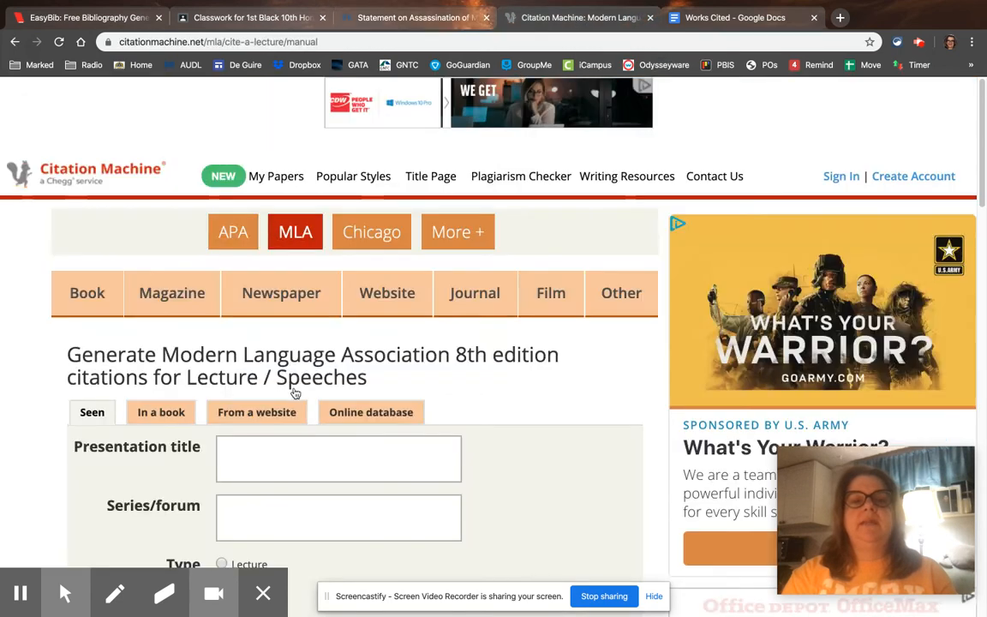
{"action": "left_click", "coordinate": [245, 456]}
{"action": "left_click", "coordinate": [239, 397]}
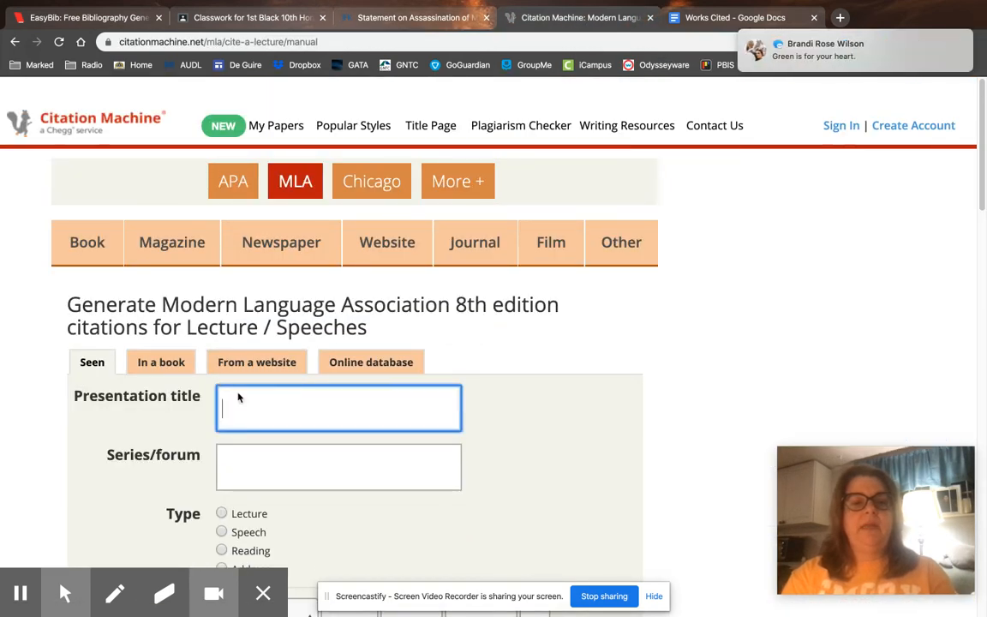
{"action": "key", "text": "ctrl+v"}
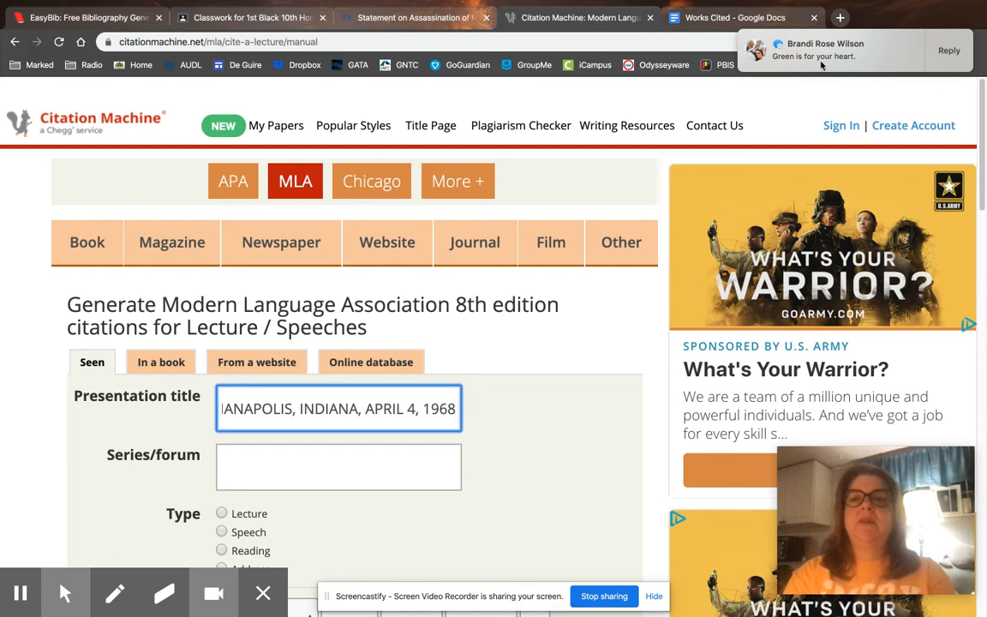
- Leave the series/forum empty, set the type to Speech and enter Robert F. Kennedy as the author
{"action": "left_click", "coordinate": [246, 463]}
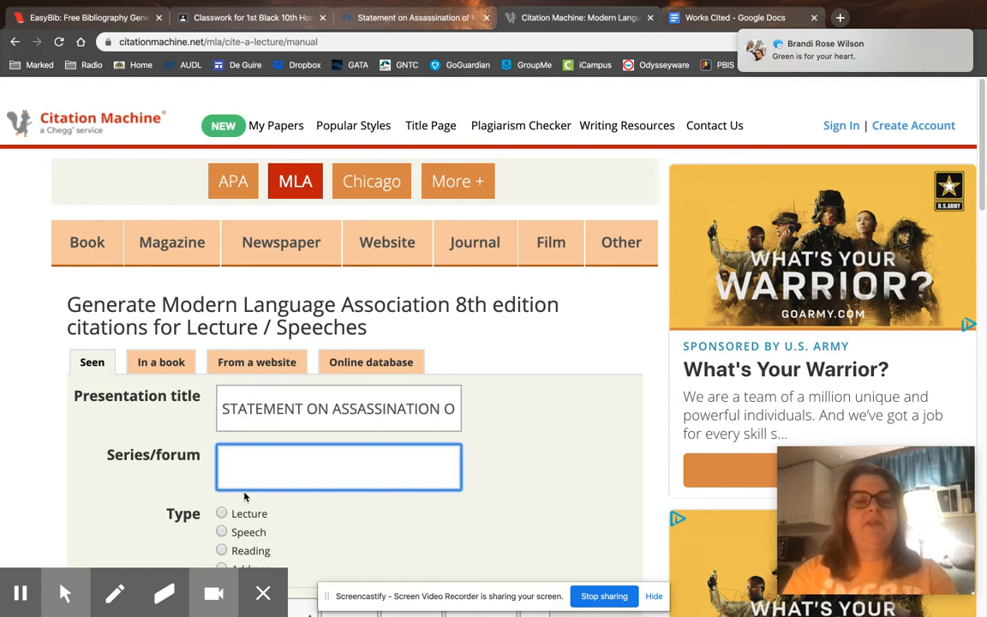
{"action": "scroll", "coordinate": [248, 505], "scroll_direction": "down", "scroll_amount": 1}
{"action": "left_click", "coordinate": [225, 514]}
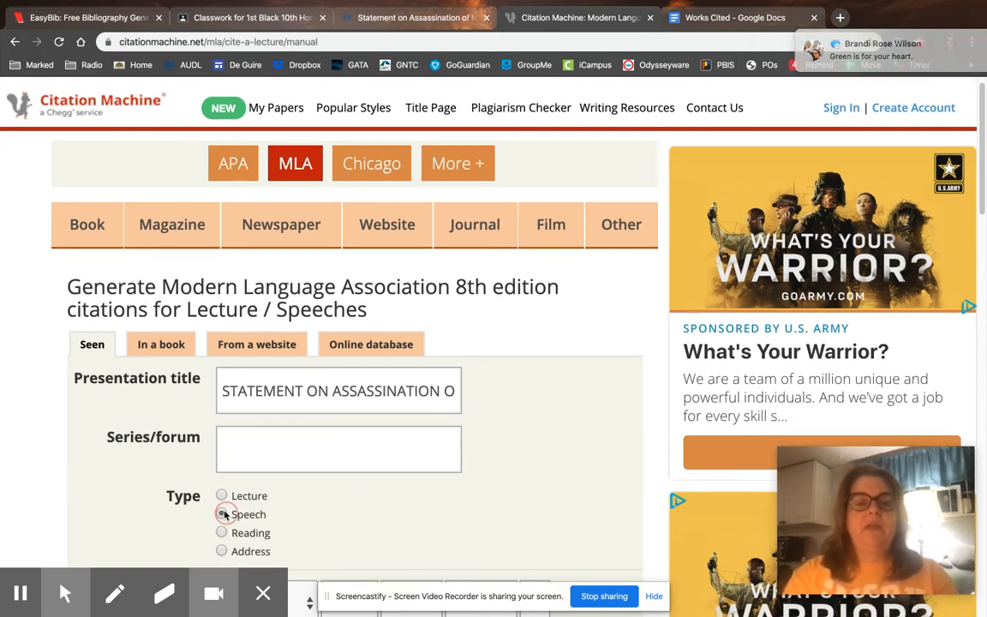
{"action": "scroll", "coordinate": [369, 489], "scroll_direction": "down", "scroll_amount": 5}
{"action": "left_click", "coordinate": [352, 420]}
{"action": "type", "text": "Robert"}
{"action": "key", "text": "Tab"}
{"action": "key", "text": "Tab"}
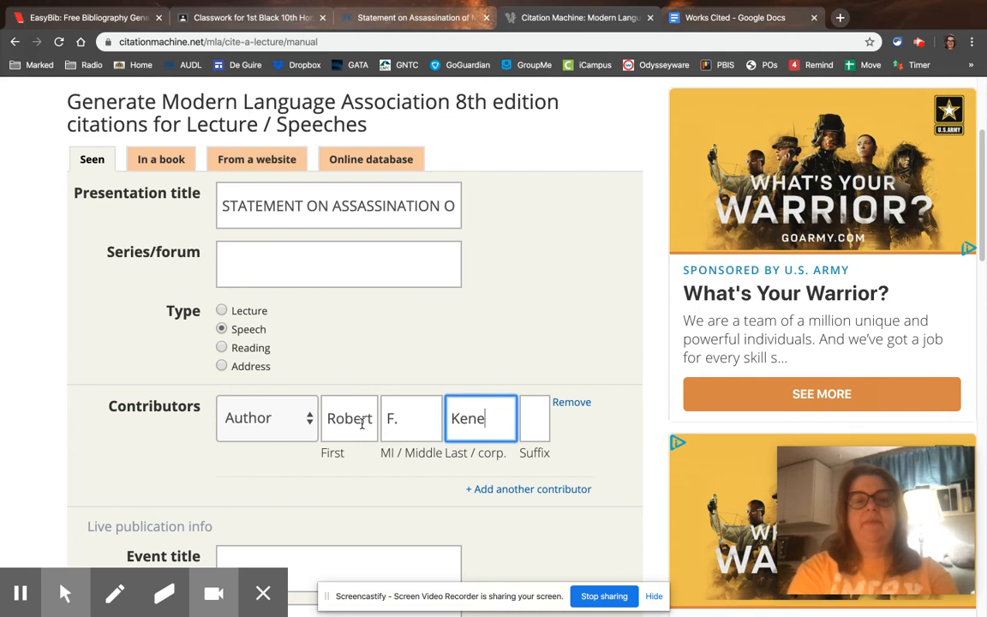
{"action": "type", "text": "Kennedy"}
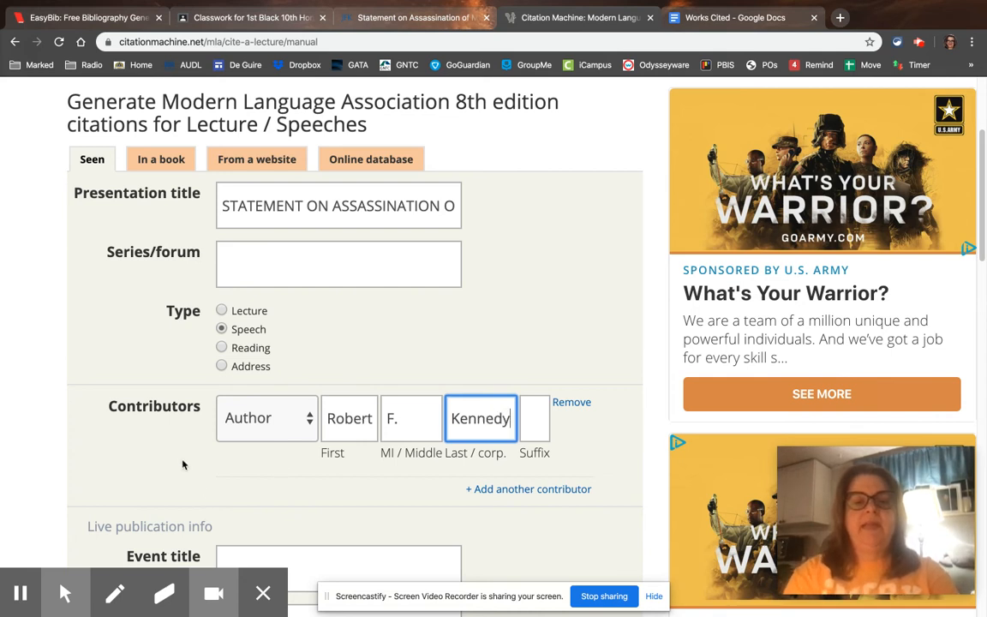
- Switch to the JFK Library speech page and copy "Indianapolis, Indiana" from below the senator's name
{"action": "scroll", "coordinate": [192, 440], "scroll_direction": "down", "scroll_amount": 2}
{"action": "left_click", "coordinate": [262, 454]}
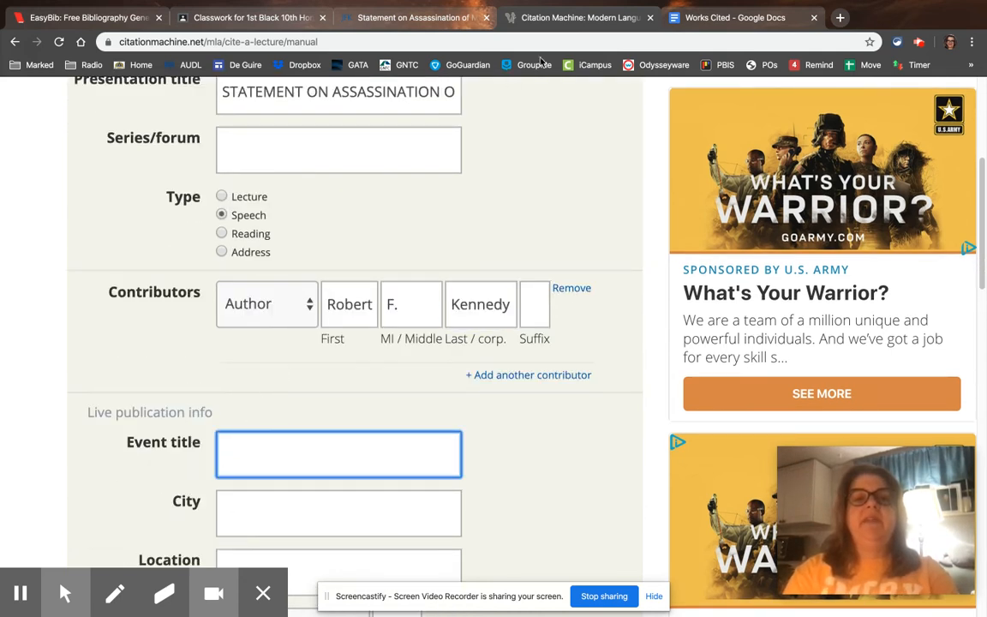
{"action": "left_click", "coordinate": [407, 28]}
{"action": "scroll", "coordinate": [250, 457], "scroll_direction": "down", "scroll_amount": 3}
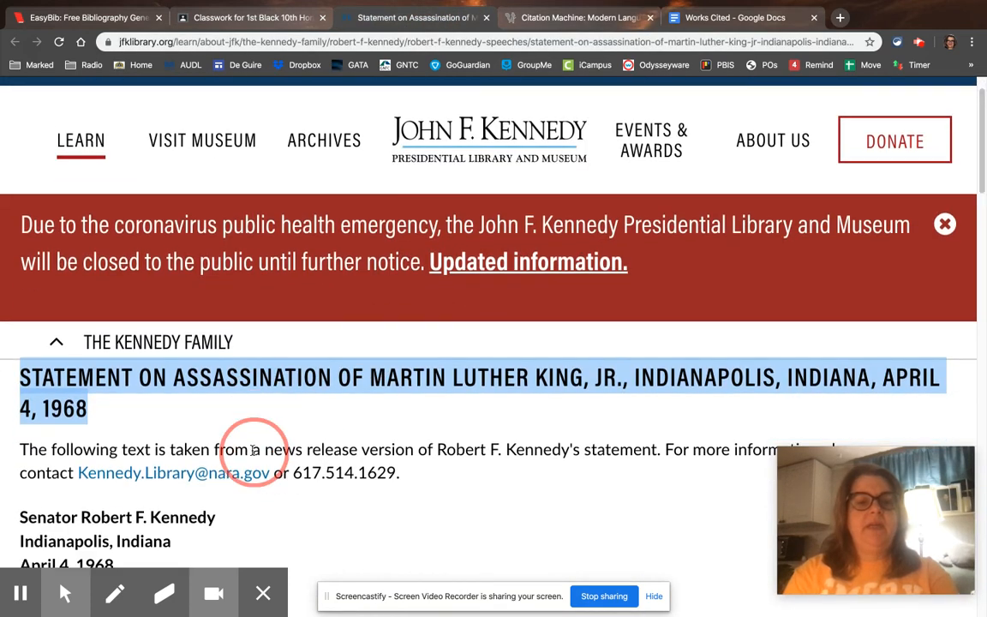
{"action": "scroll", "coordinate": [257, 445], "scroll_direction": "down", "scroll_amount": 2}
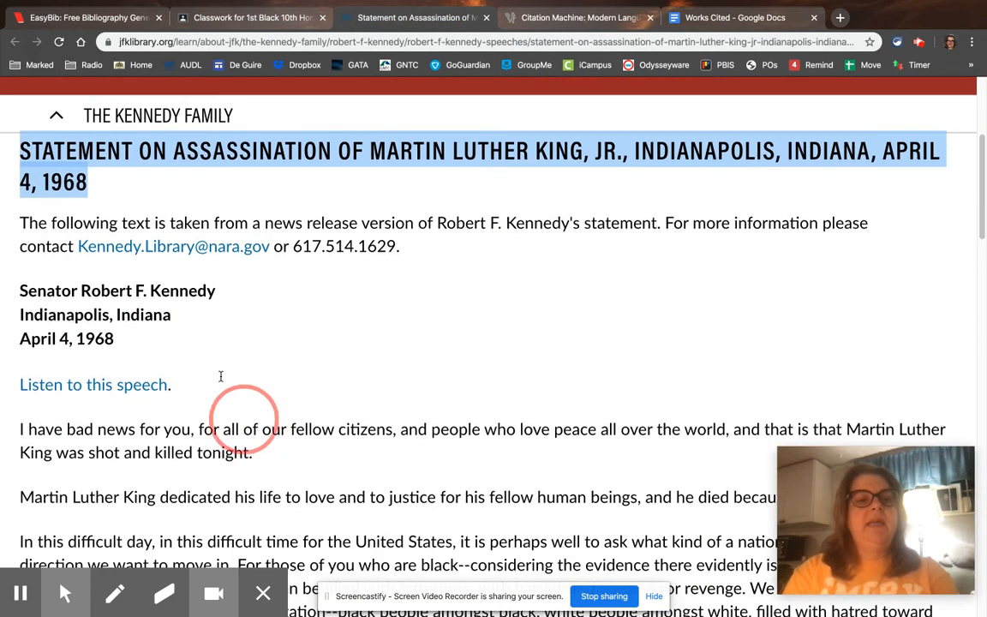
{"action": "left_click_drag", "start_coordinate": [17, 315], "coordinate": [159, 316]}
{"action": "right_click", "coordinate": [158, 315]}
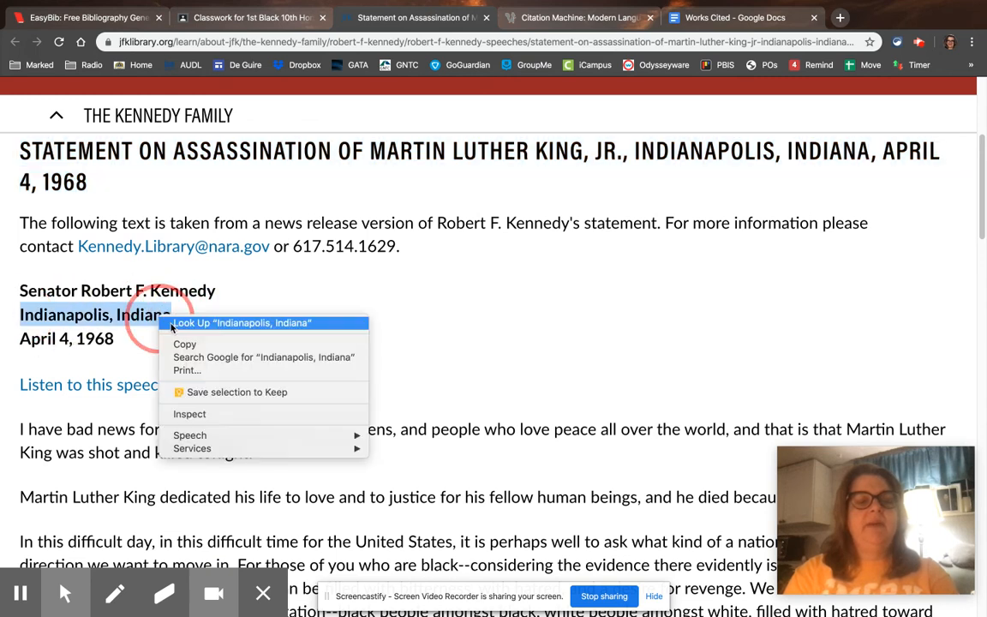
{"action": "left_click", "coordinate": [190, 345]}
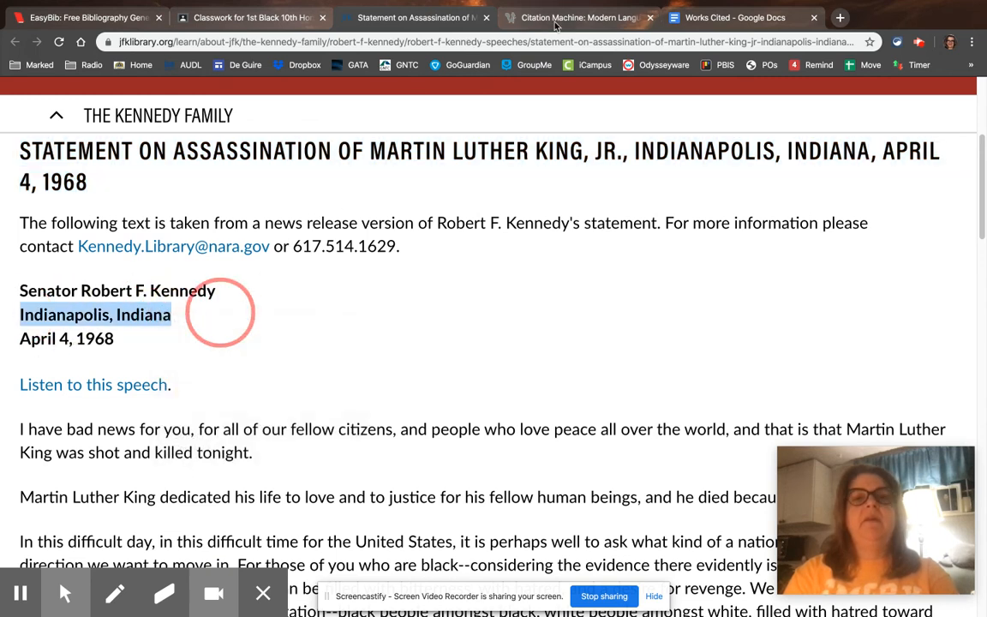
- Return to the Citation Machine form and paste "Indianapolis, Indiana" as the city
{"action": "left_click", "coordinate": [557, 19]}
{"action": "left_click", "coordinate": [247, 517]}
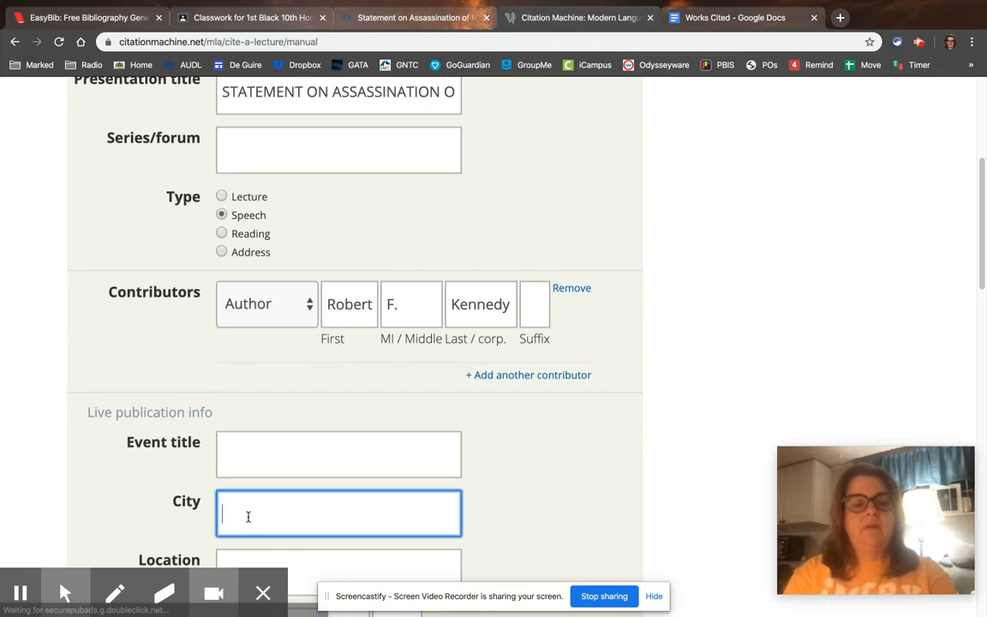
{"action": "key", "text": "super+v"}
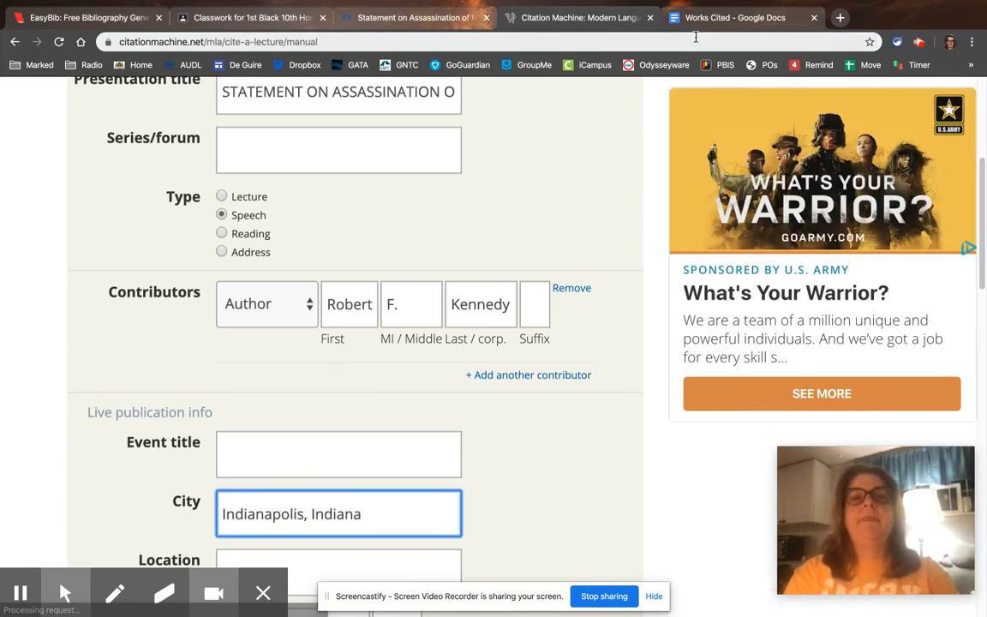
{"action": "scroll", "coordinate": [271, 480], "scroll_direction": "down", "scroll_amount": 2}
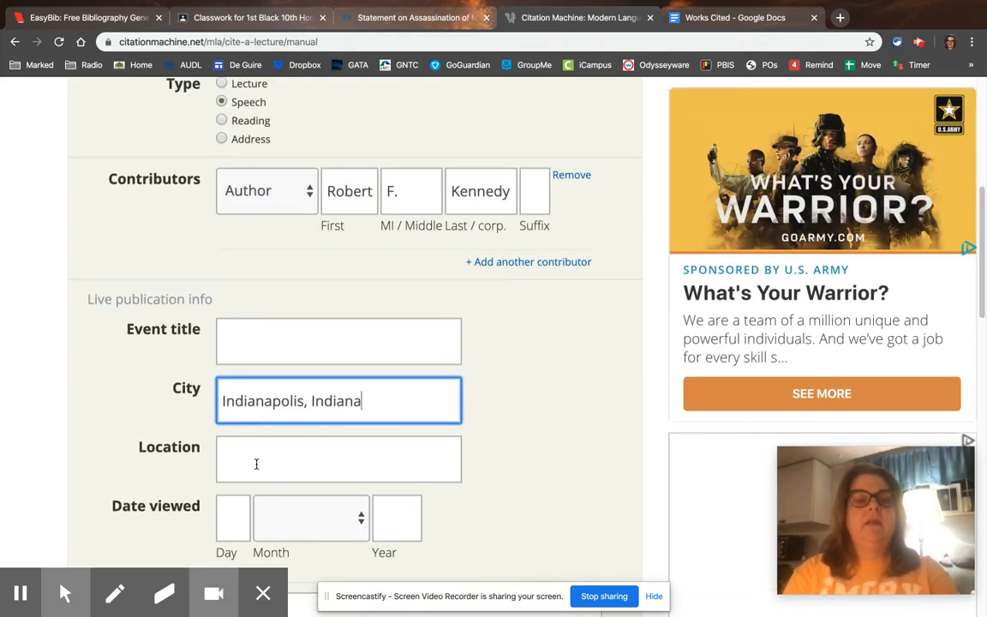
- Look through the JFK Library speech page for a specific location to cite
{"action": "key", "text": "Tab"}
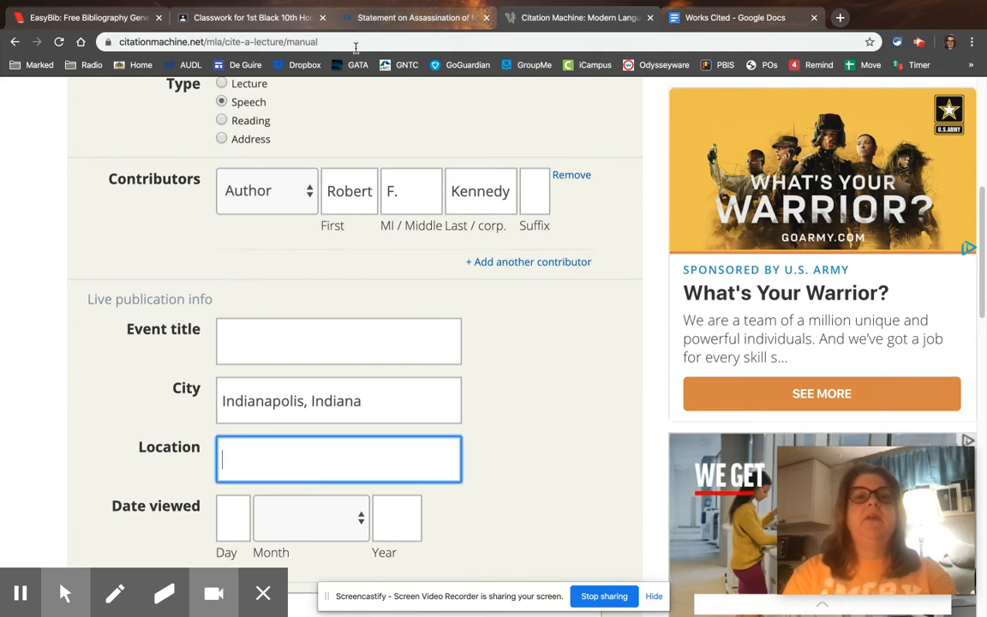
{"action": "left_click", "coordinate": [345, 24]}
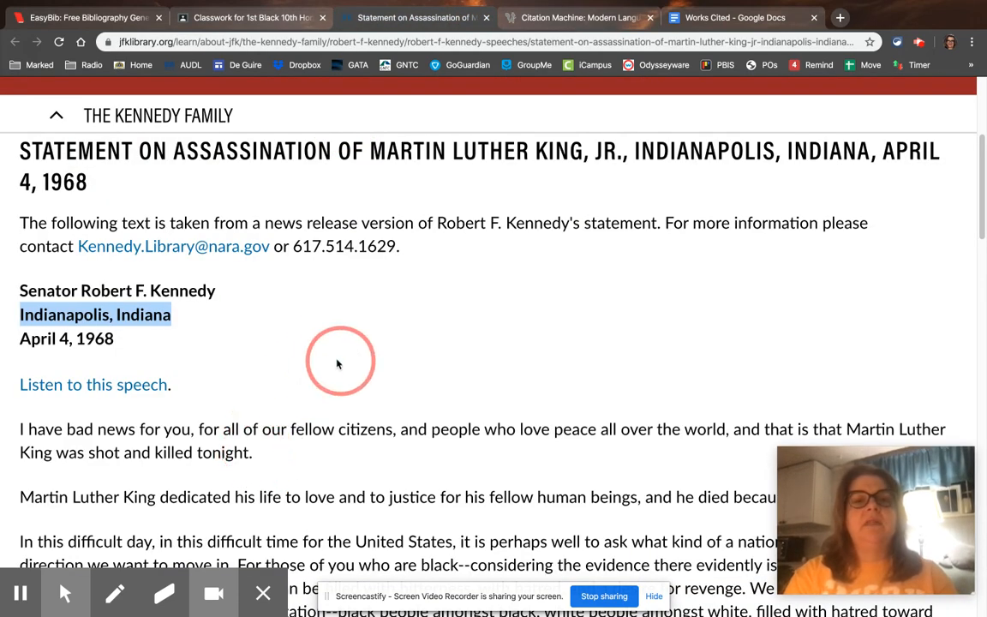
{"action": "scroll", "coordinate": [322, 291], "scroll_direction": "up", "scroll_amount": 1}
{"action": "scroll", "coordinate": [300, 367], "scroll_direction": "down", "scroll_amount": 10}
{"action": "scroll", "coordinate": [299, 367], "scroll_direction": "down", "scroll_amount": 5}
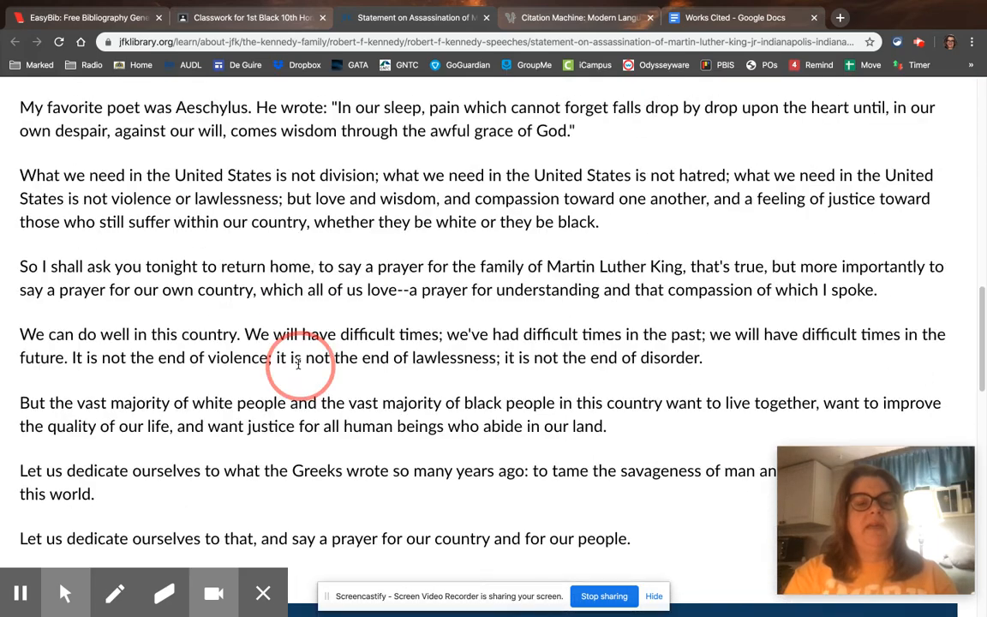
{"action": "scroll", "coordinate": [298, 368], "scroll_direction": "up", "scroll_amount": 4}
{"action": "scroll", "coordinate": [298, 367], "scroll_direction": "up", "scroll_amount": 10}
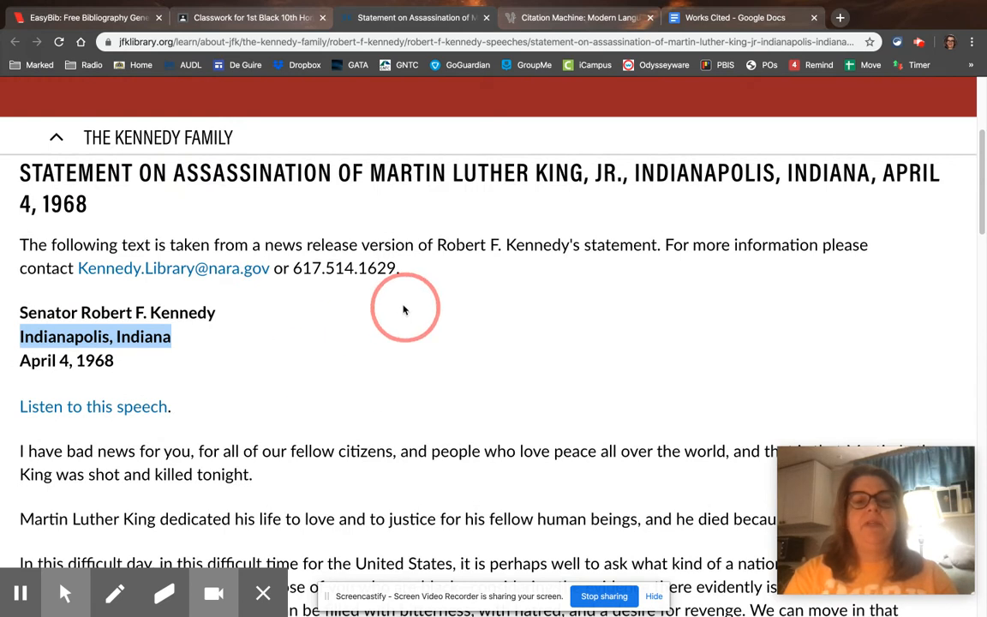
- Return to the Citation Machine form and shorten the city to "Indianapolis"
{"action": "left_click", "coordinate": [594, 19]}
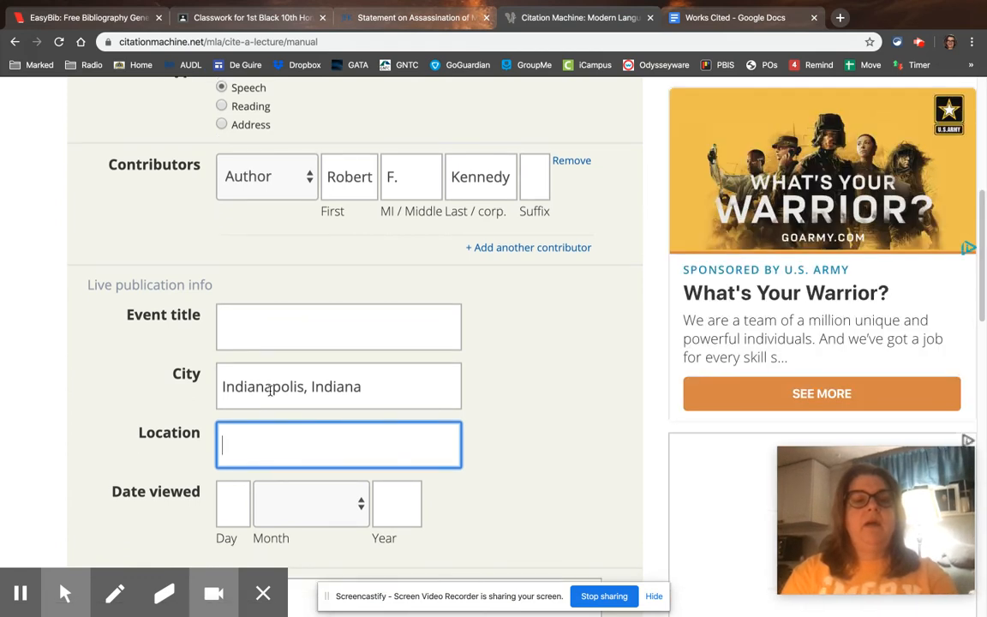
{"action": "left_click", "coordinate": [300, 386]}
{"action": "left_click_drag", "start_coordinate": [304, 387], "coordinate": [376, 385]}
{"action": "key", "text": "BackSpace"}
{"action": "key", "text": "BackSpace"}
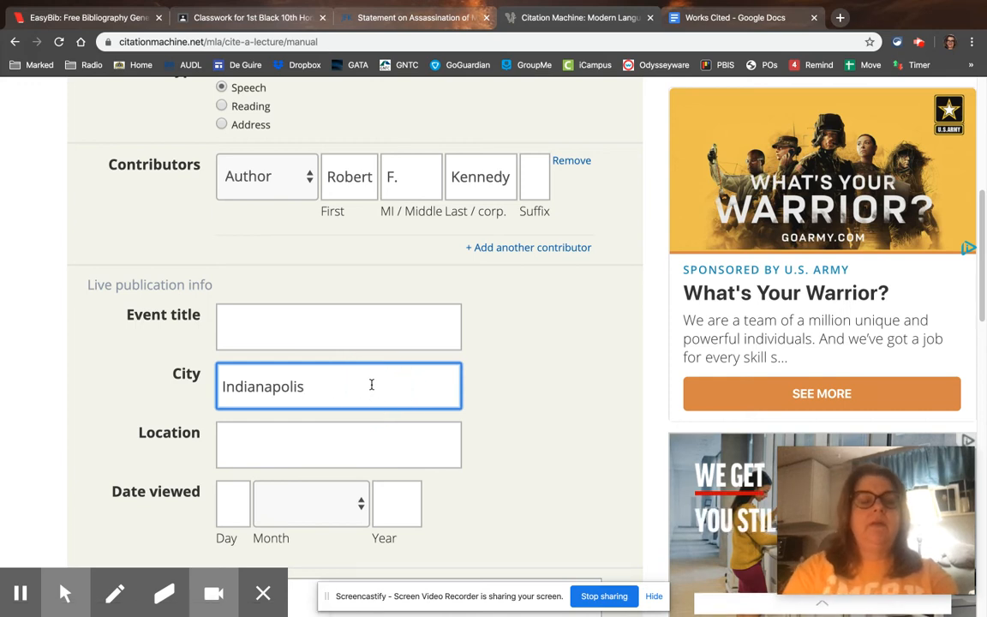
- Set the date viewed to 19 March 2020 and check over the remaining form fields
{"action": "scroll", "coordinate": [306, 443], "scroll_direction": "down", "scroll_amount": 1}
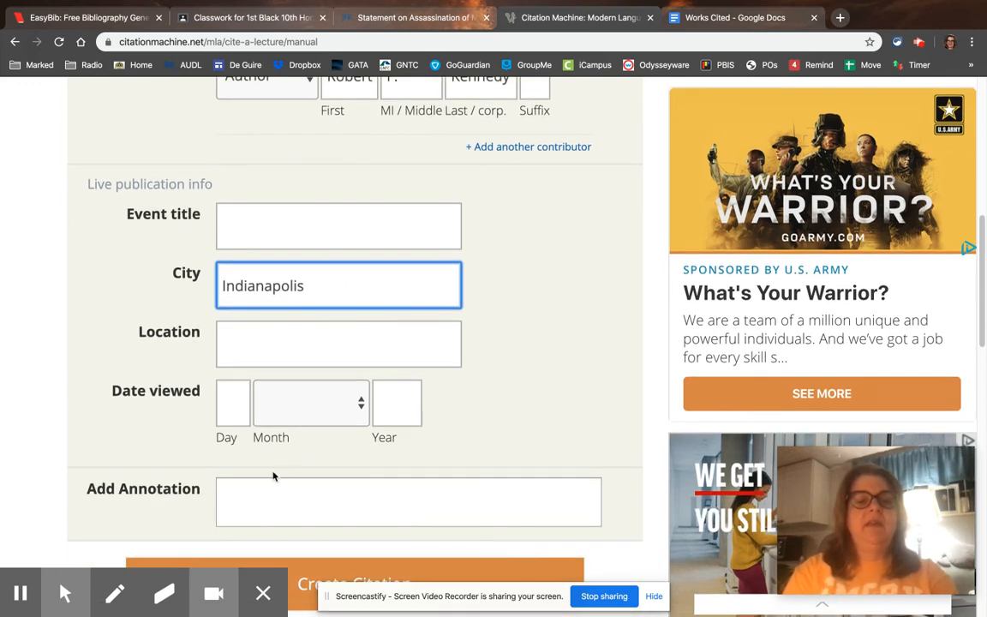
{"action": "left_click", "coordinate": [222, 400]}
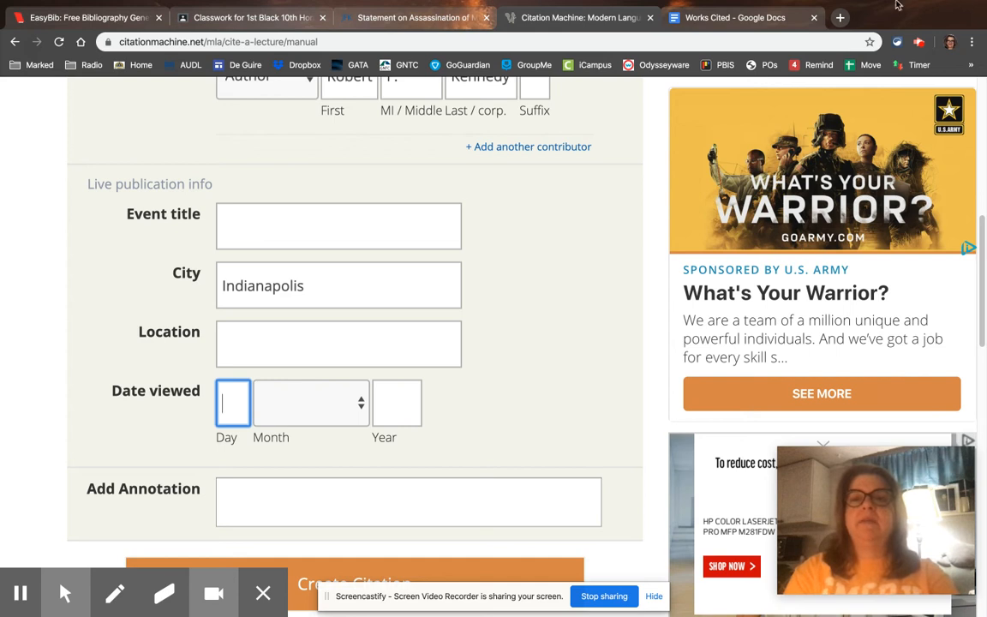
{"action": "mouse_move", "coordinate": [895, 5]}
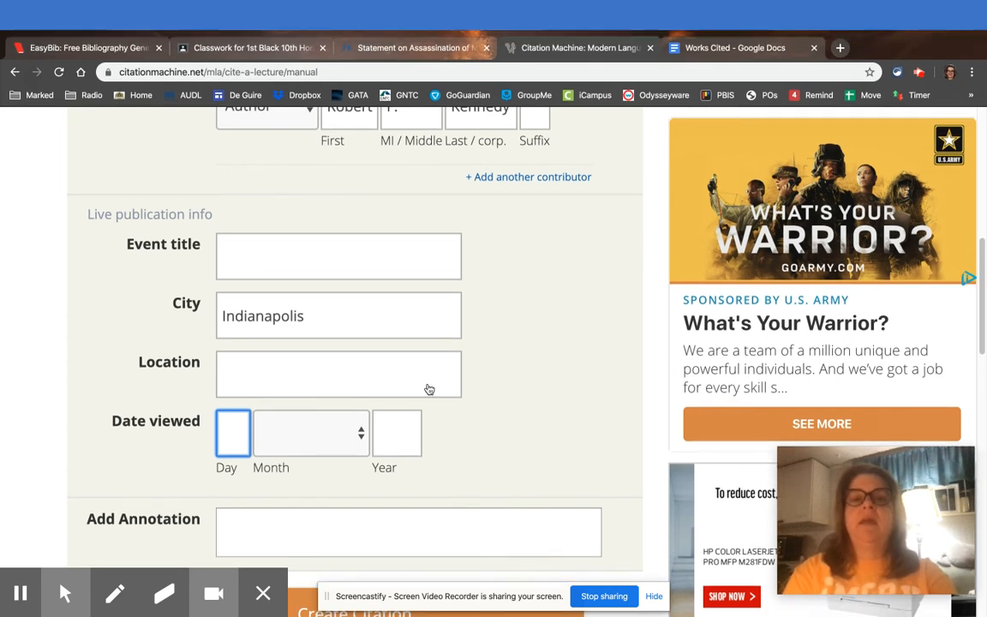
{"action": "type", "text": "19"}
{"action": "key", "text": "Tab"}
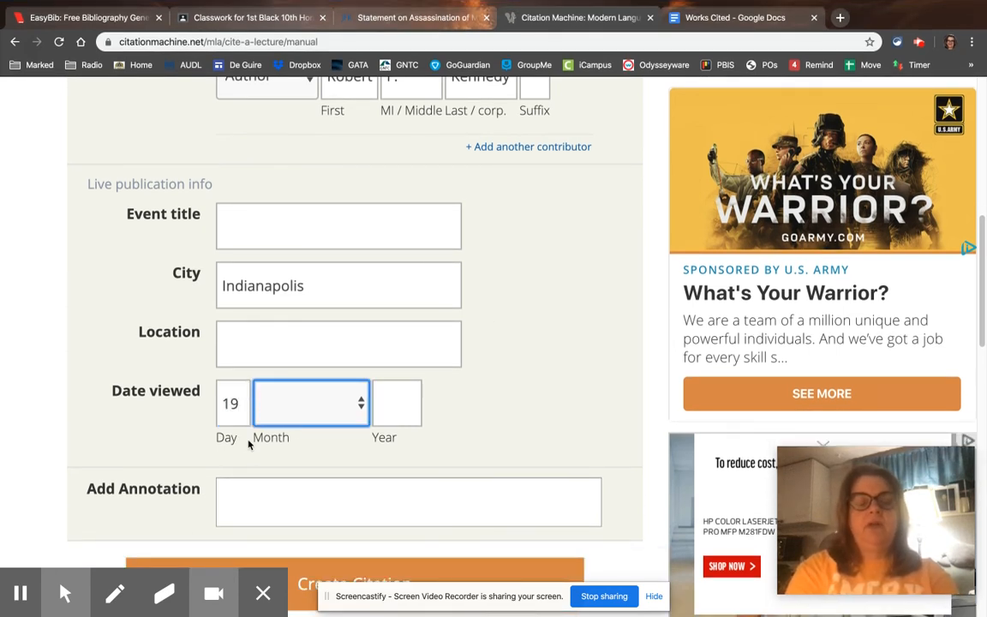
{"action": "key", "text": "n"}
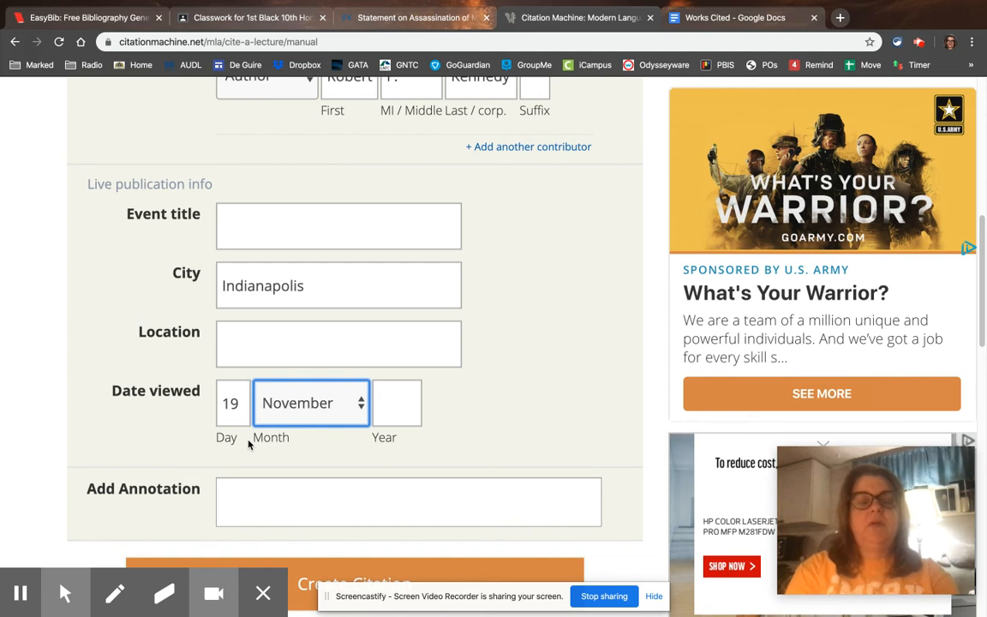
{"action": "left_click", "coordinate": [315, 404]}
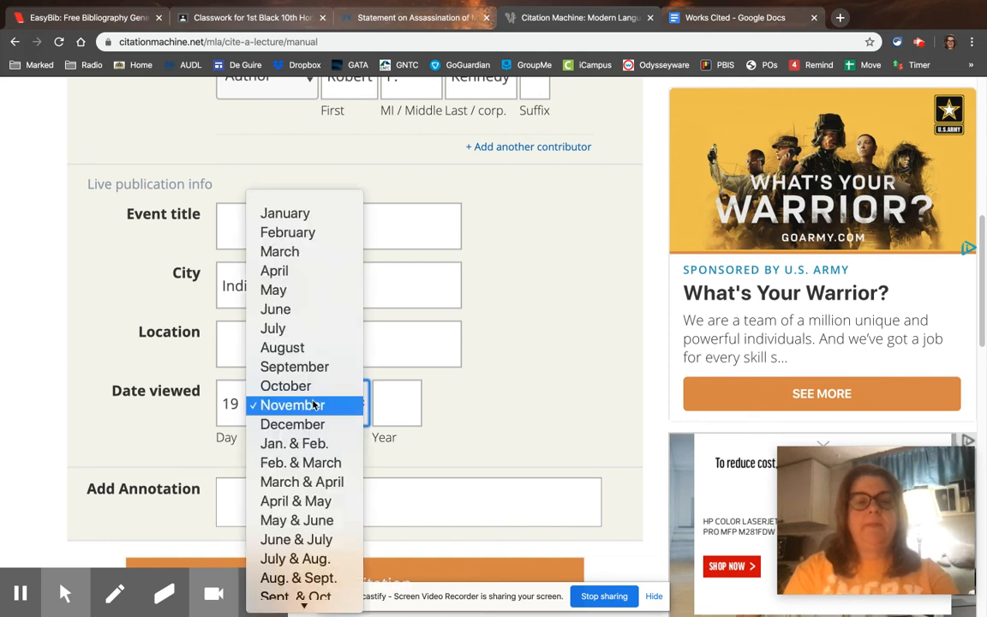
{"action": "left_click", "coordinate": [315, 252]}
{"action": "left_click", "coordinate": [387, 405]}
{"action": "type", "text": "2020"}
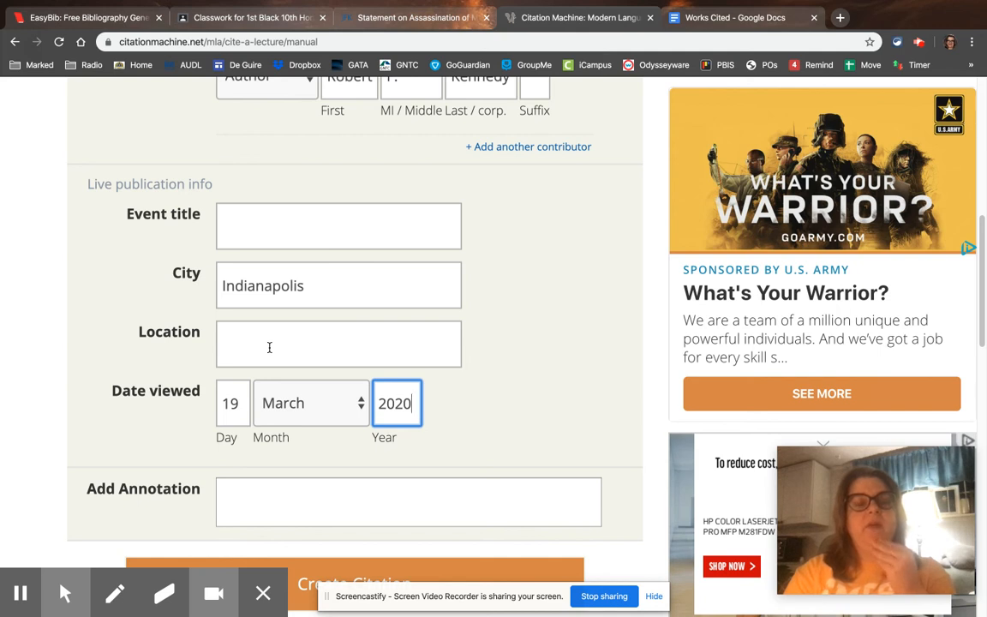
{"action": "scroll", "coordinate": [317, 346], "scroll_direction": "down", "scroll_amount": 3}
{"action": "scroll", "coordinate": [317, 347], "scroll_direction": "up", "scroll_amount": 4}
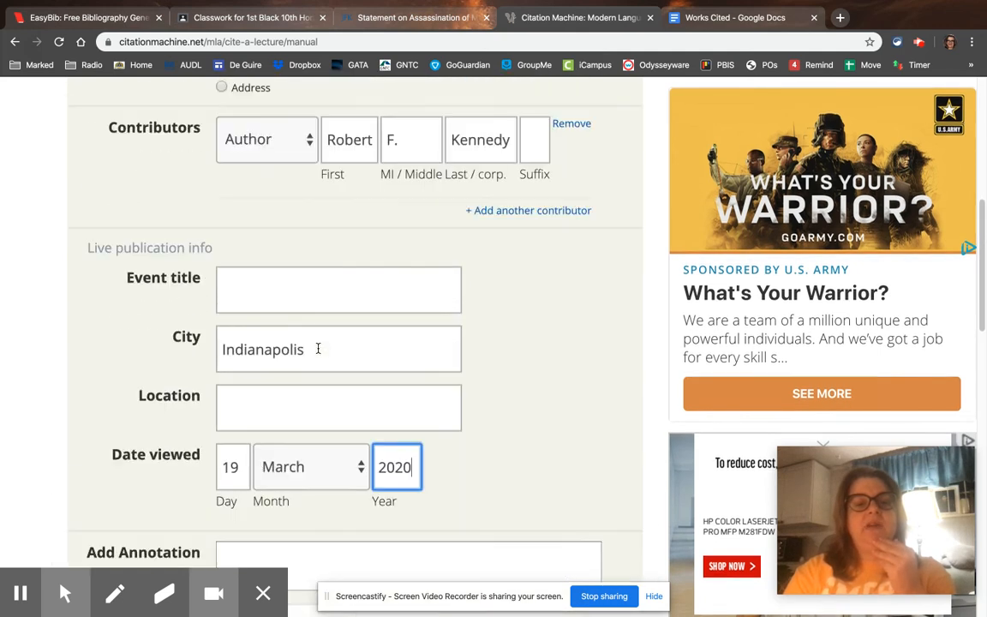
- Switch the speech citation form's source type to a website and review the website publication fields
{"action": "scroll", "coordinate": [318, 349], "scroll_direction": "up", "scroll_amount": 3}
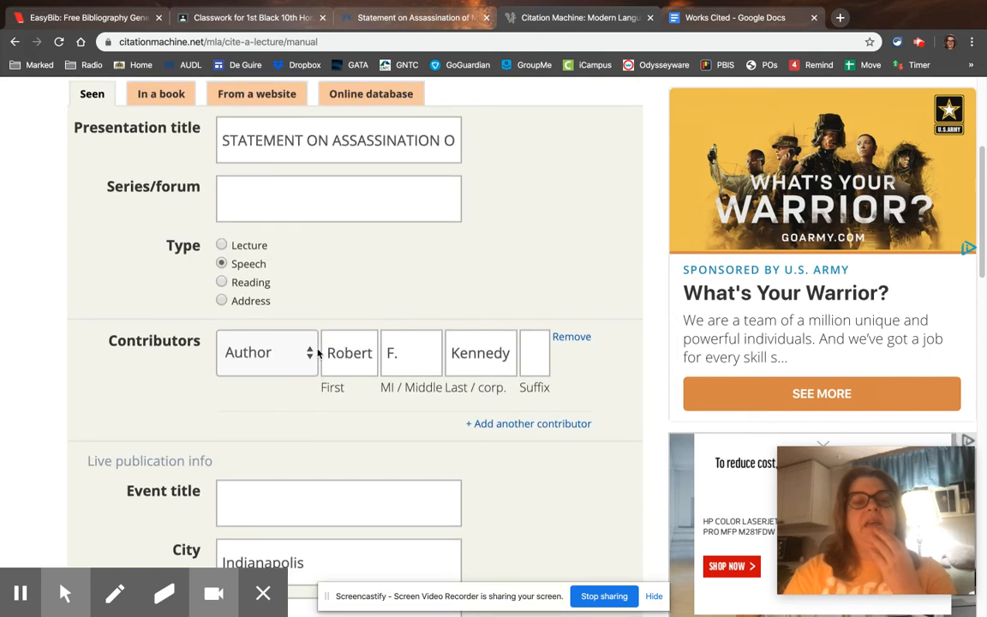
{"action": "scroll", "coordinate": [317, 353], "scroll_direction": "up", "scroll_amount": 1}
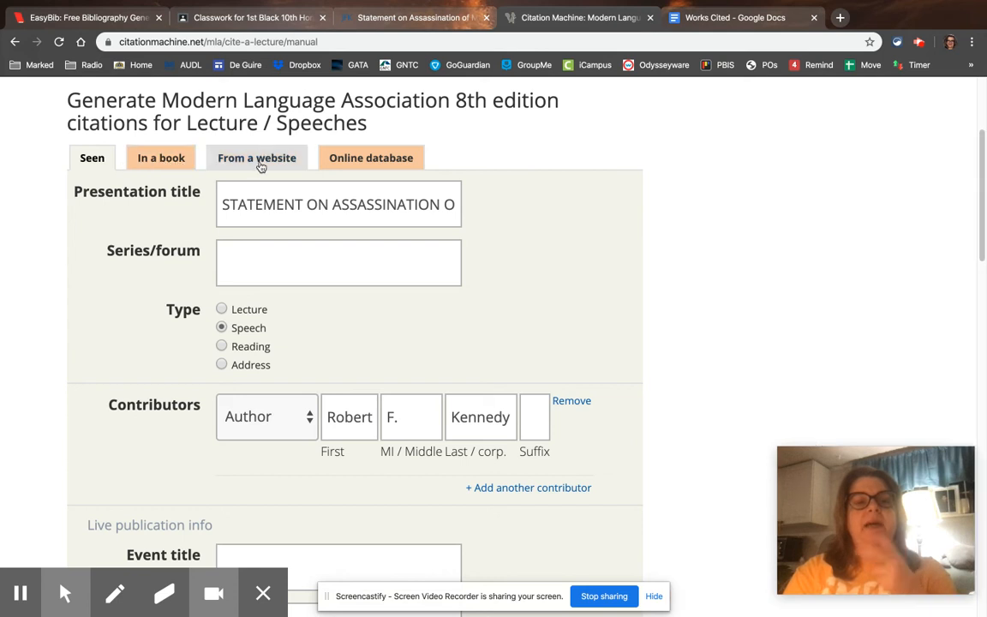
{"action": "left_click", "coordinate": [261, 161]}
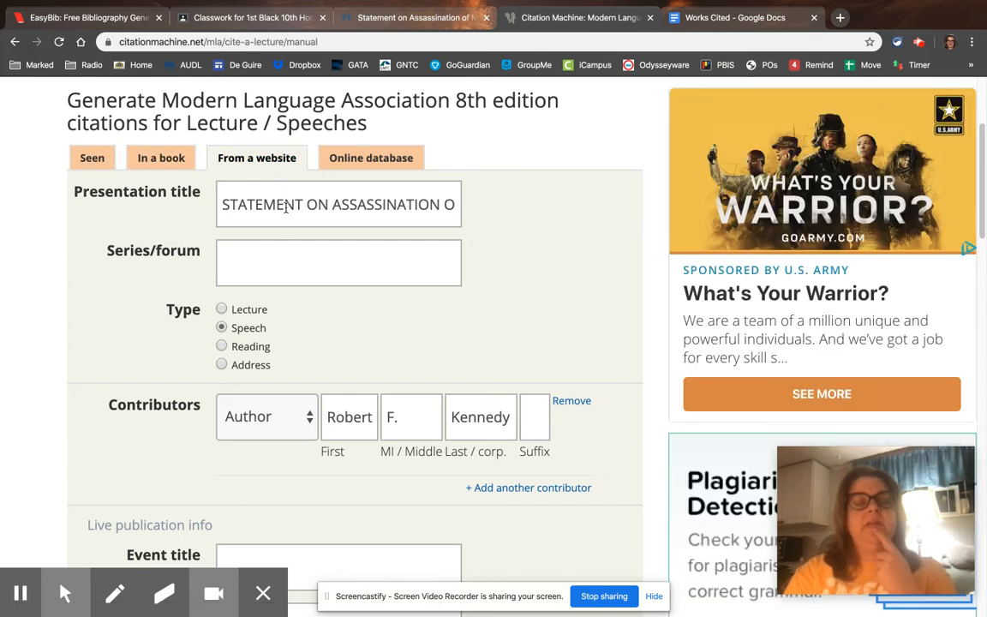
{"action": "scroll", "coordinate": [469, 397], "scroll_direction": "down", "scroll_amount": 3}
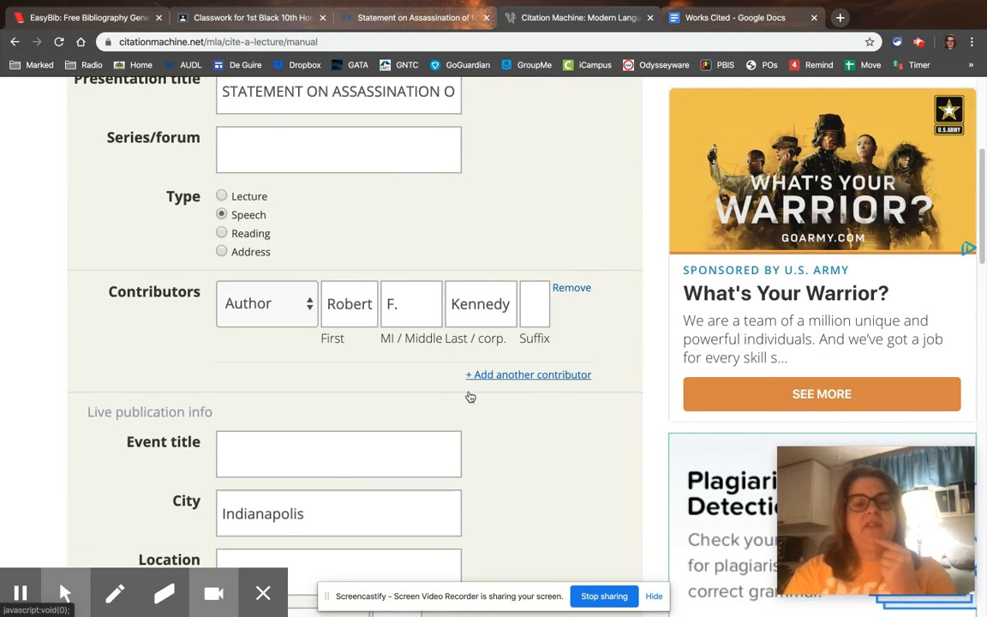
{"action": "scroll", "coordinate": [469, 397], "scroll_direction": "down", "scroll_amount": 3}
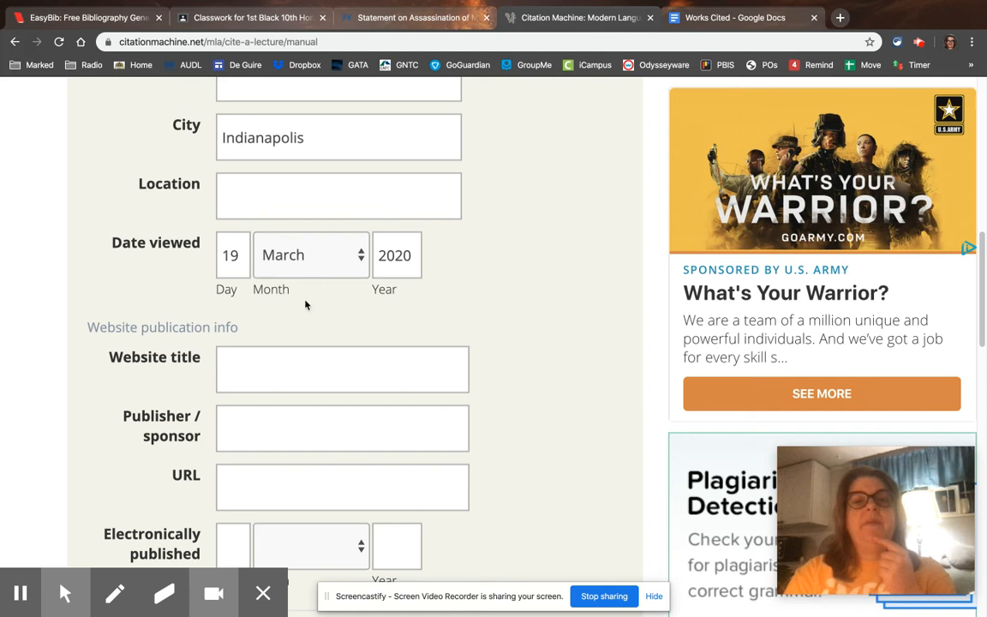
- Check the site's name on the JFK Library page and enter "John F. Kennedy Presidential Library and Museum" as the website title
{"action": "left_click", "coordinate": [364, 19]}
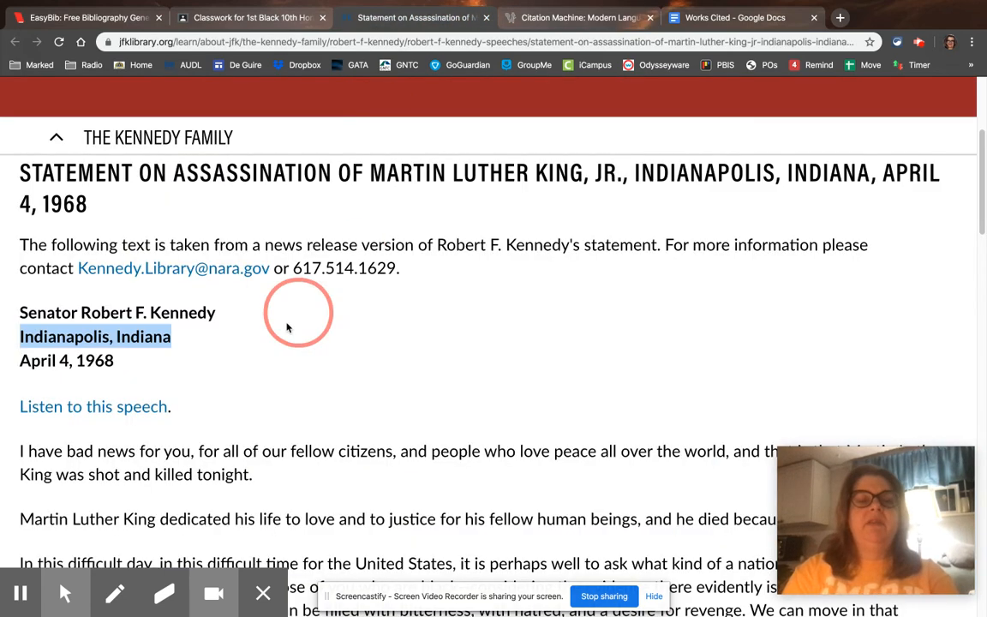
{"action": "scroll", "coordinate": [423, 163], "scroll_direction": "up", "scroll_amount": 3}
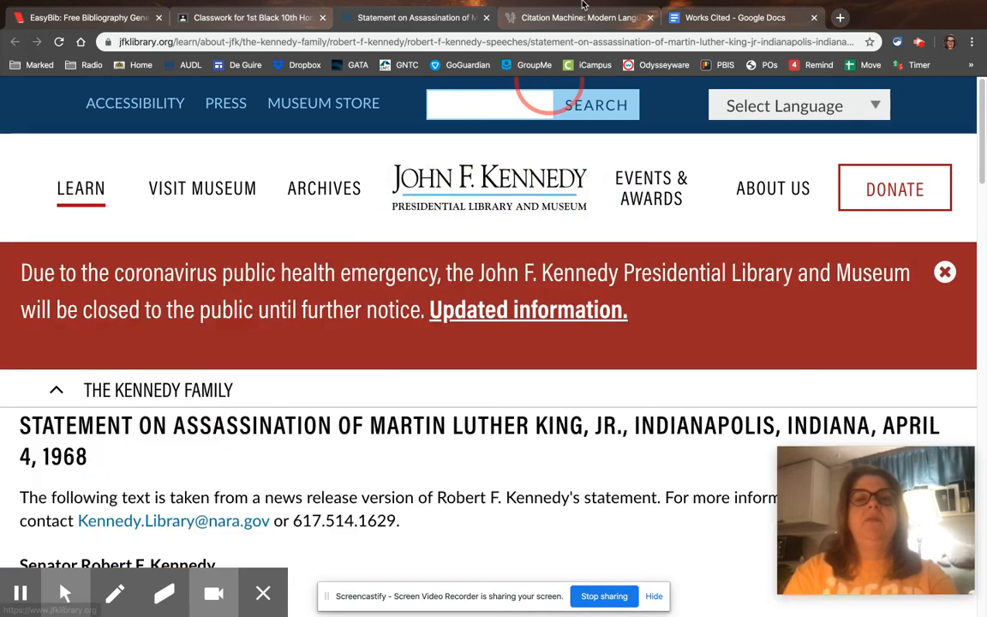
{"action": "left_click", "coordinate": [531, 19]}
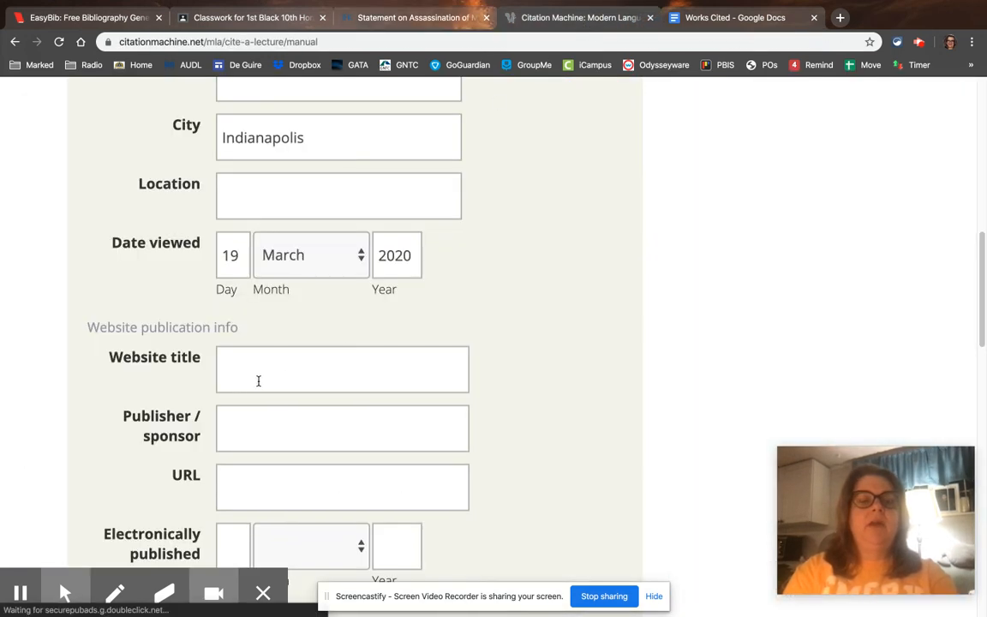
{"action": "left_click", "coordinate": [239, 358]}
{"action": "type", "text": "John."}
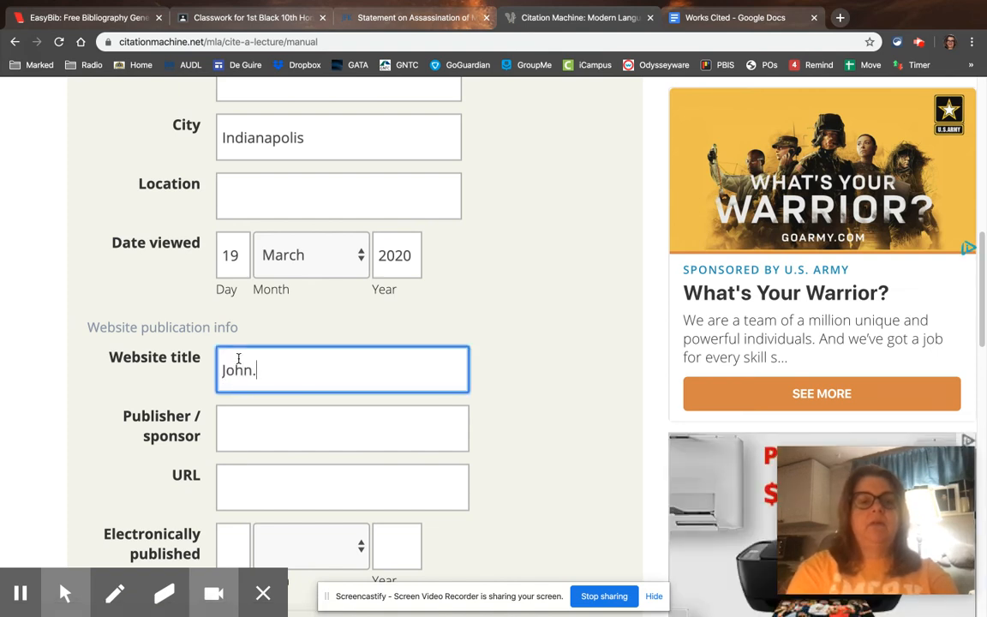
{"action": "key", "text": "BackSpace"}
{"action": "type", "text": ". Kennedy"}
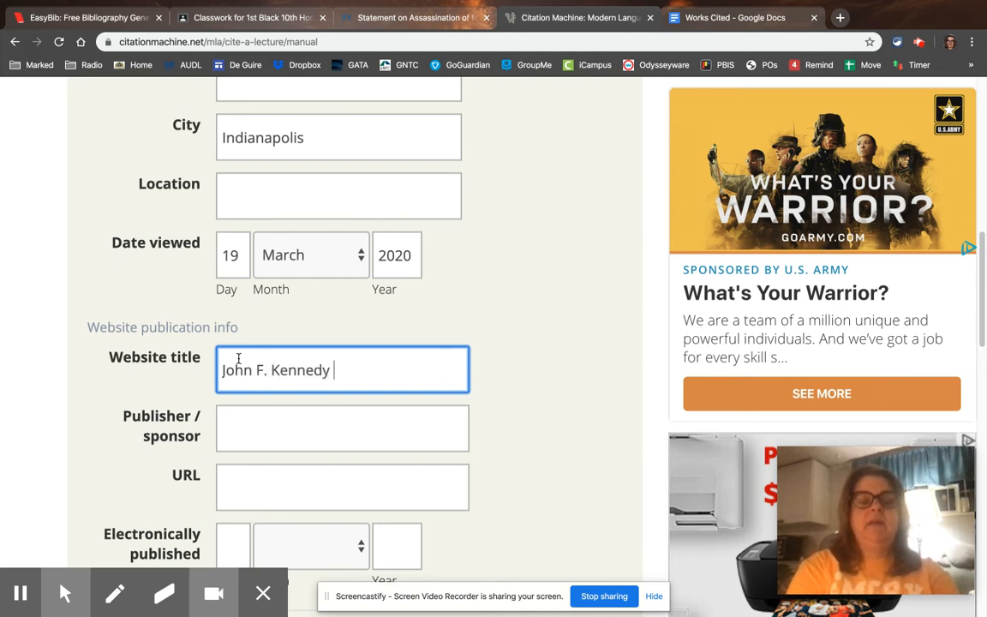
{"action": "left_click", "coordinate": [416, 19]}
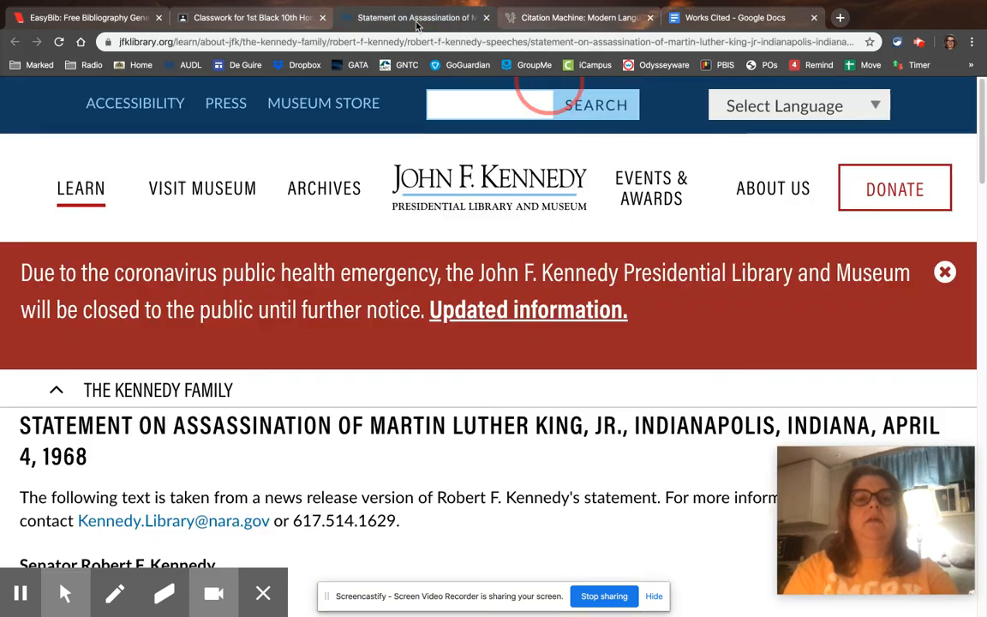
{"action": "left_click", "coordinate": [576, 17]}
{"action": "type", "text": "Presidential Library and Museum"}
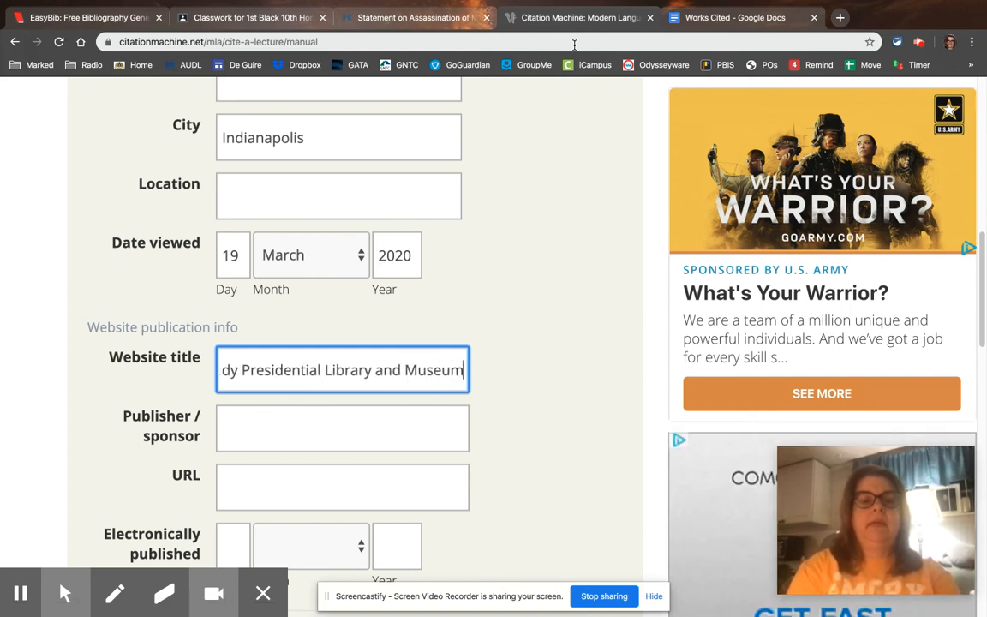
- Copy the web address of the JFK Library speech page and paste it as the citation's URL
{"action": "left_click", "coordinate": [283, 429]}
{"action": "left_click", "coordinate": [265, 479]}
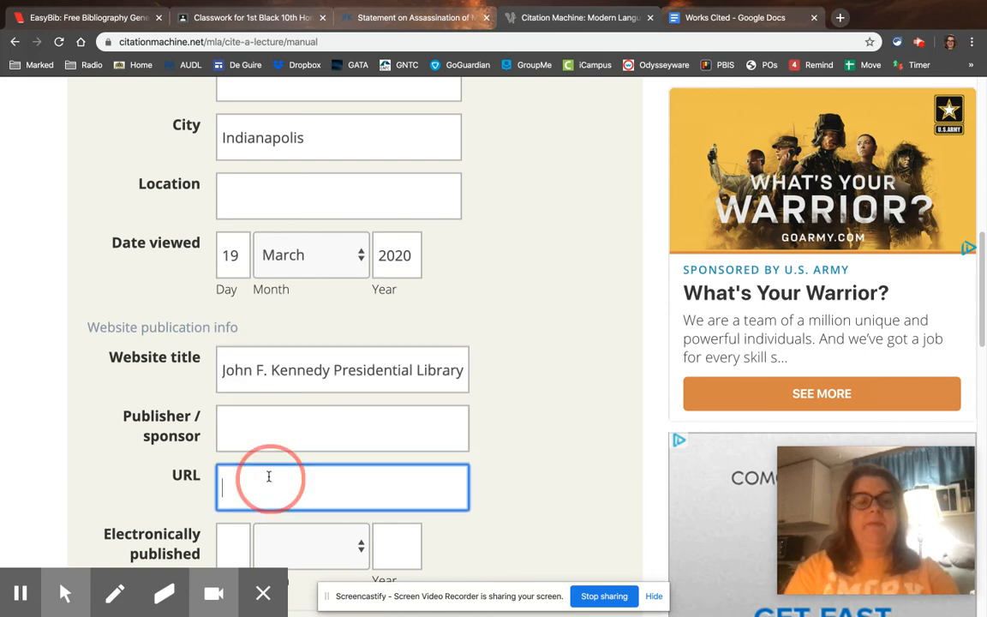
{"action": "left_click", "coordinate": [380, 24]}
{"action": "left_click", "coordinate": [369, 42]}
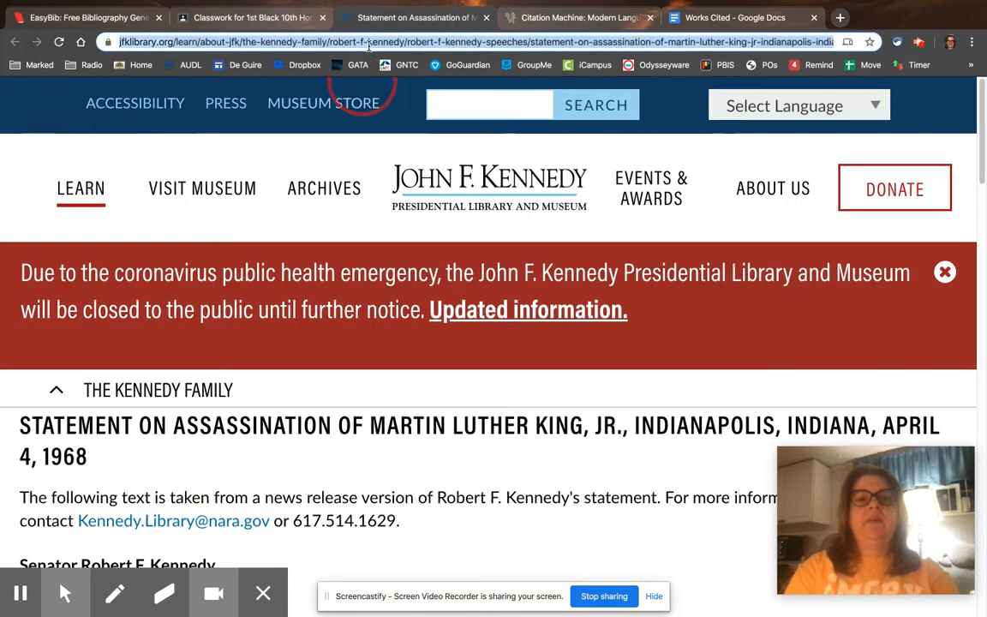
{"action": "right_click", "coordinate": [369, 43]}
{"action": "left_click", "coordinate": [399, 148]}
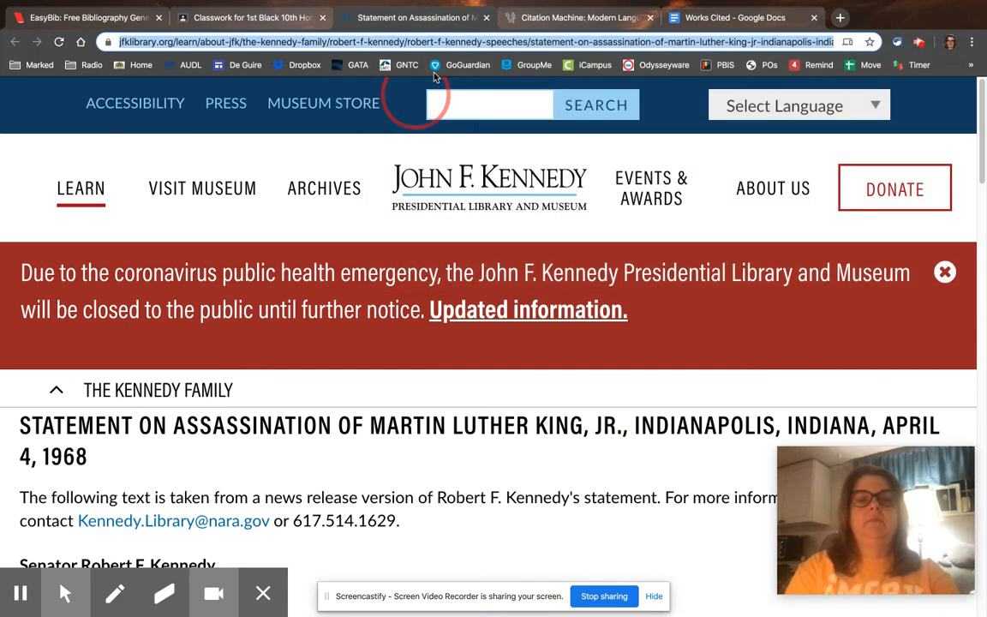
{"action": "left_click", "coordinate": [546, 30]}
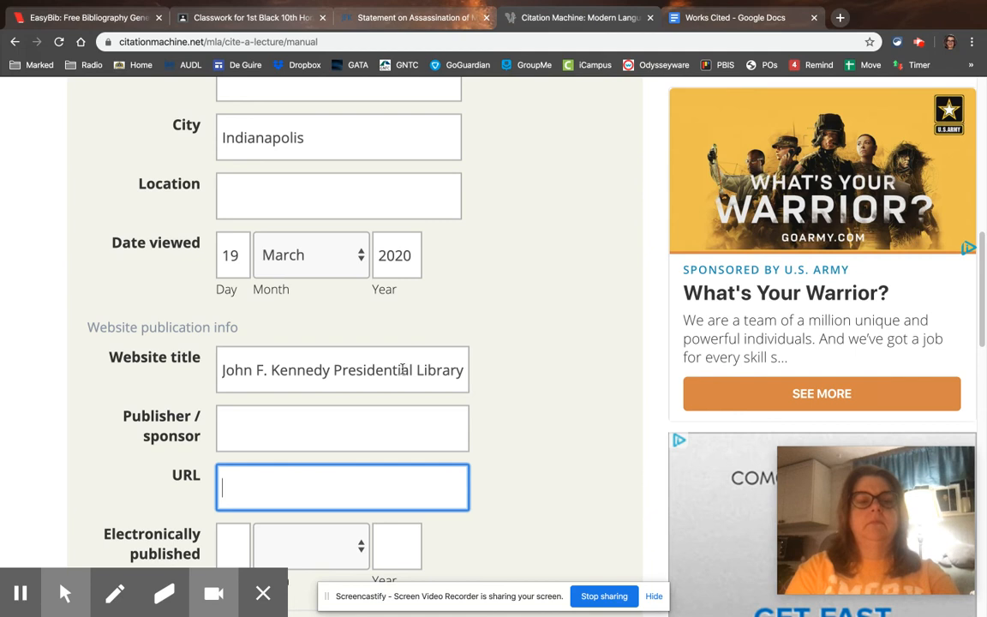
{"action": "key", "text": "super+v"}
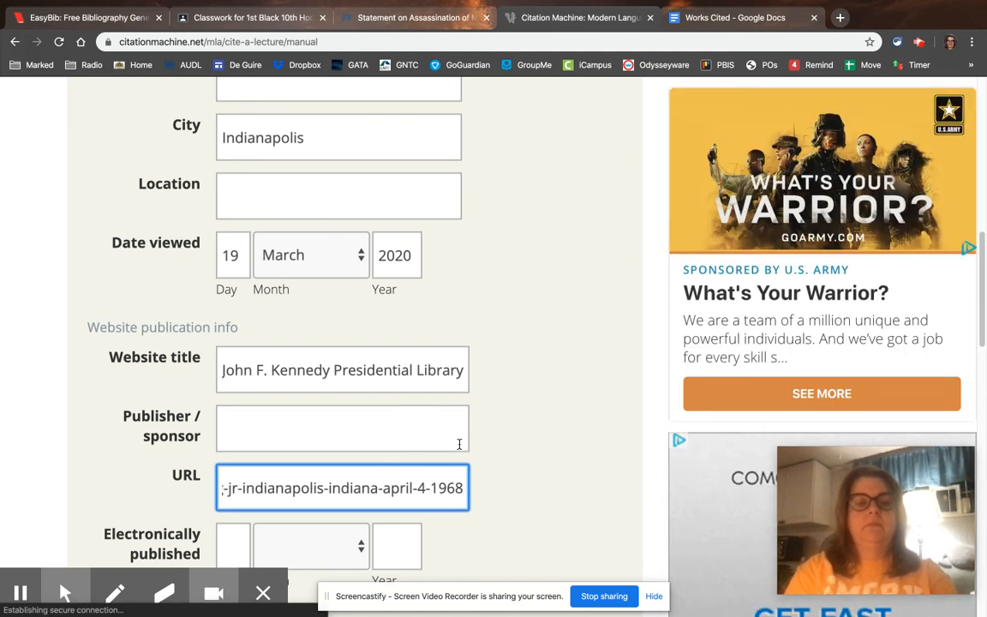
- Look through the JFK Library speech page for an electronic publication date, and return to the Citation Machine form
{"action": "scroll", "coordinate": [354, 440], "scroll_direction": "down", "scroll_amount": 4}
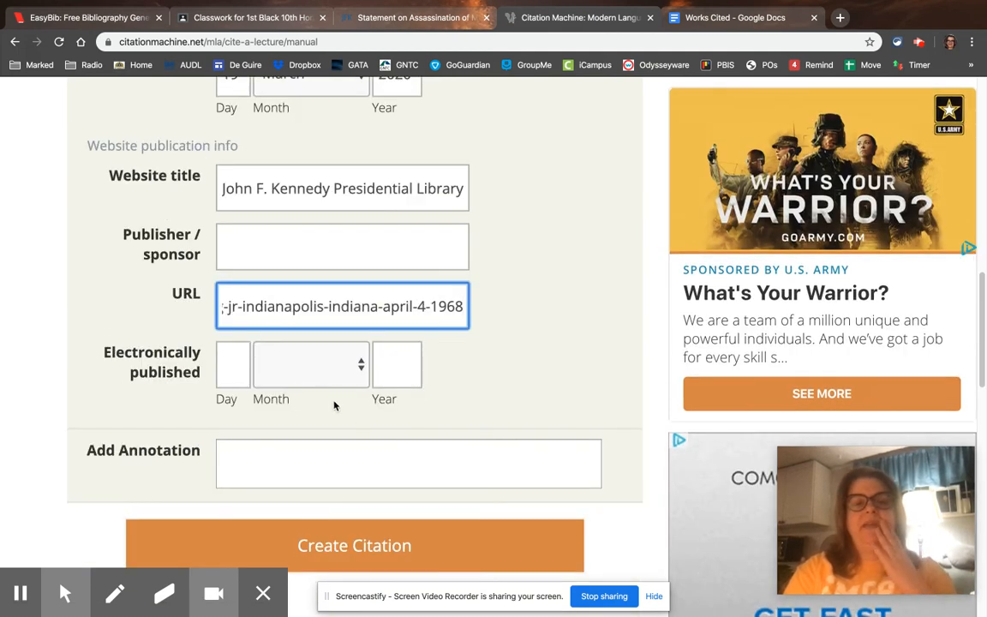
{"action": "left_click", "coordinate": [426, 18]}
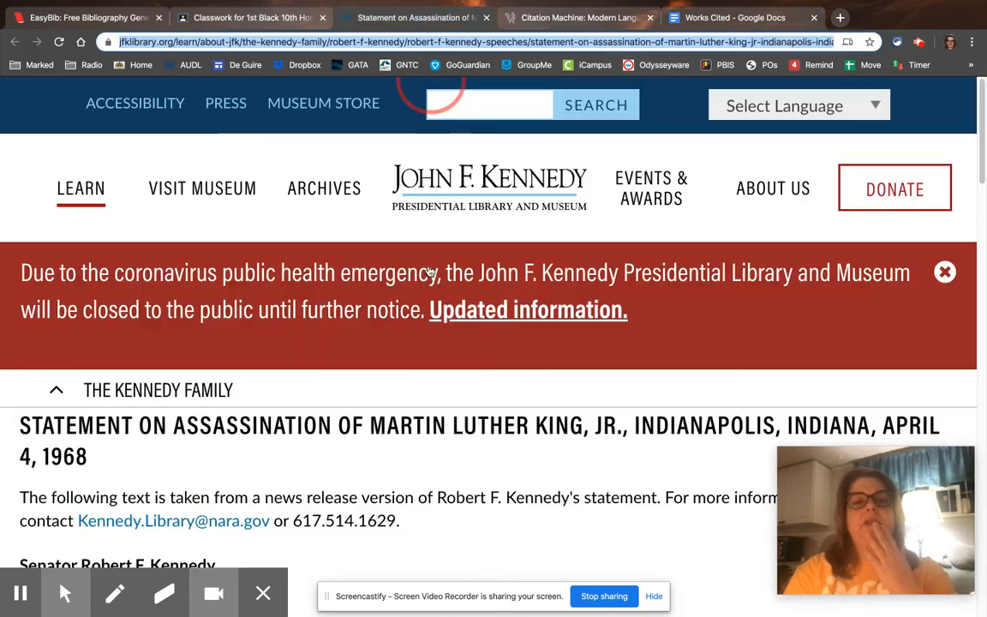
{"action": "scroll", "coordinate": [367, 461], "scroll_direction": "down", "scroll_amount": 5}
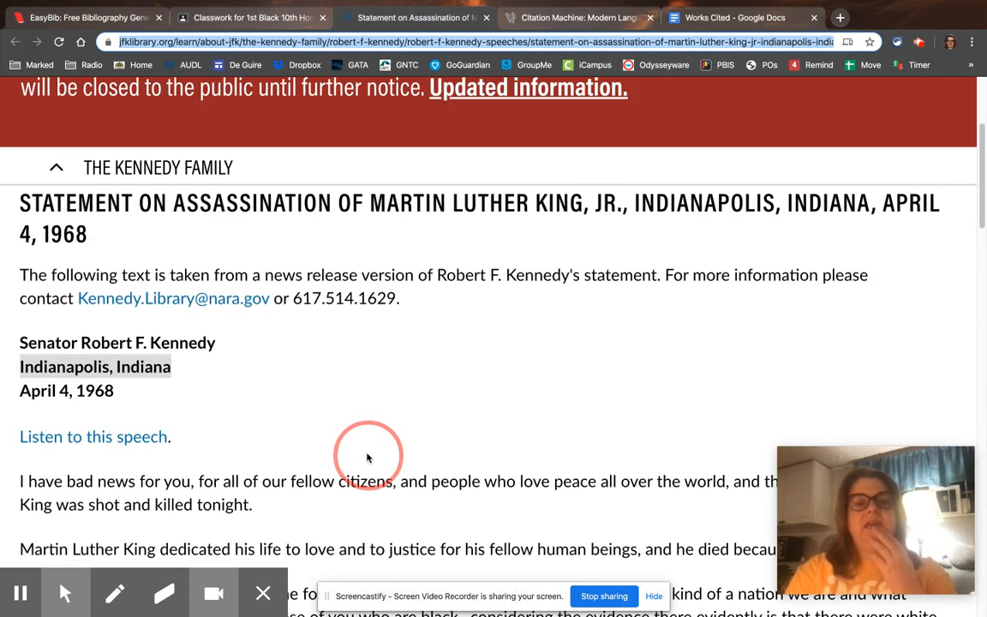
{"action": "scroll", "coordinate": [367, 457], "scroll_direction": "down", "scroll_amount": 1}
{"action": "scroll", "coordinate": [367, 453], "scroll_direction": "down", "scroll_amount": 20}
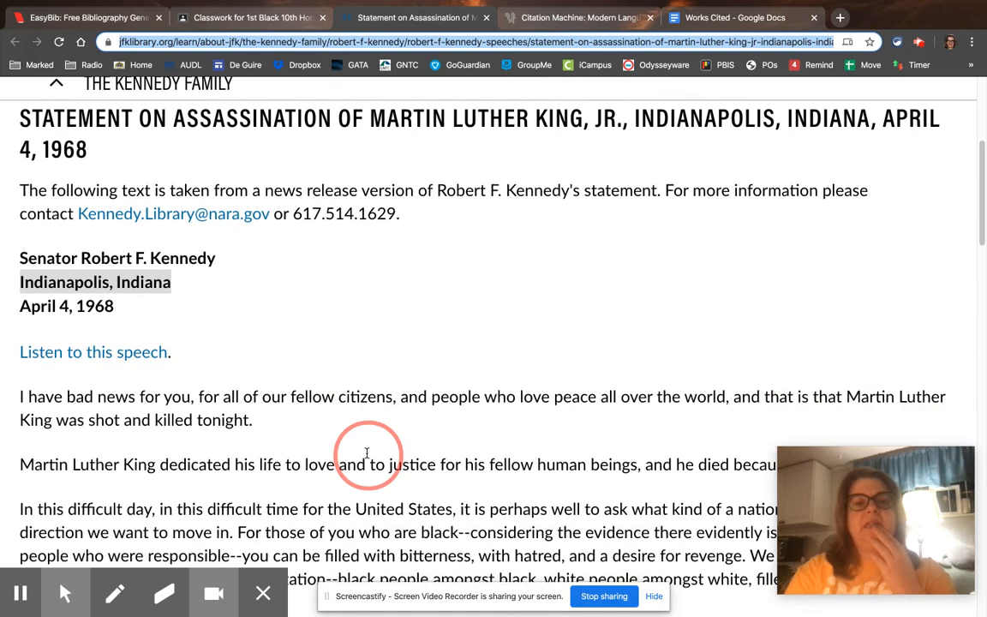
{"action": "scroll", "coordinate": [367, 454], "scroll_direction": "down", "scroll_amount": 10}
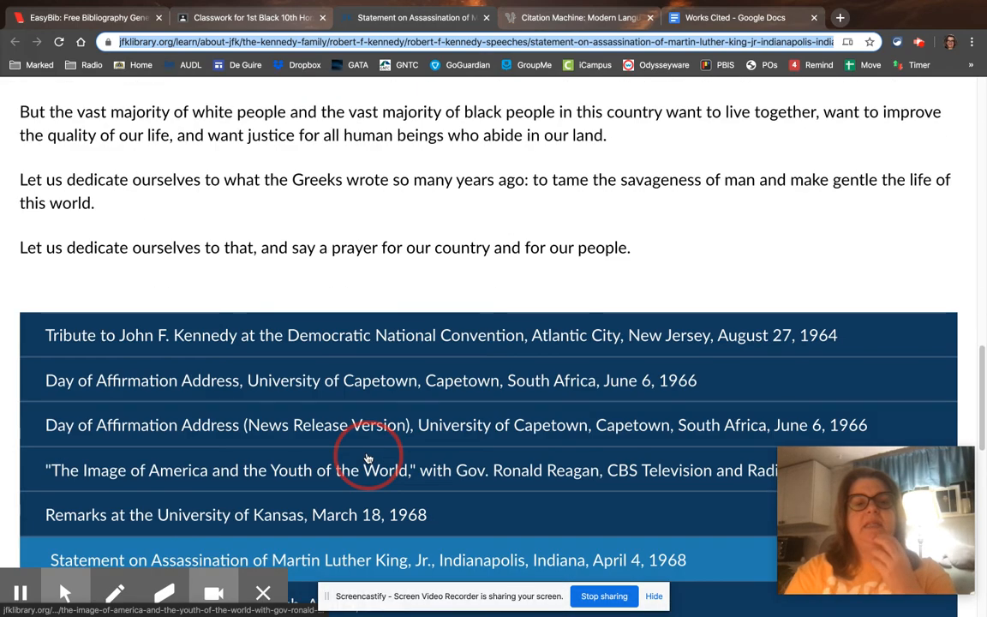
{"action": "scroll", "coordinate": [368, 457], "scroll_direction": "up", "scroll_amount": 15}
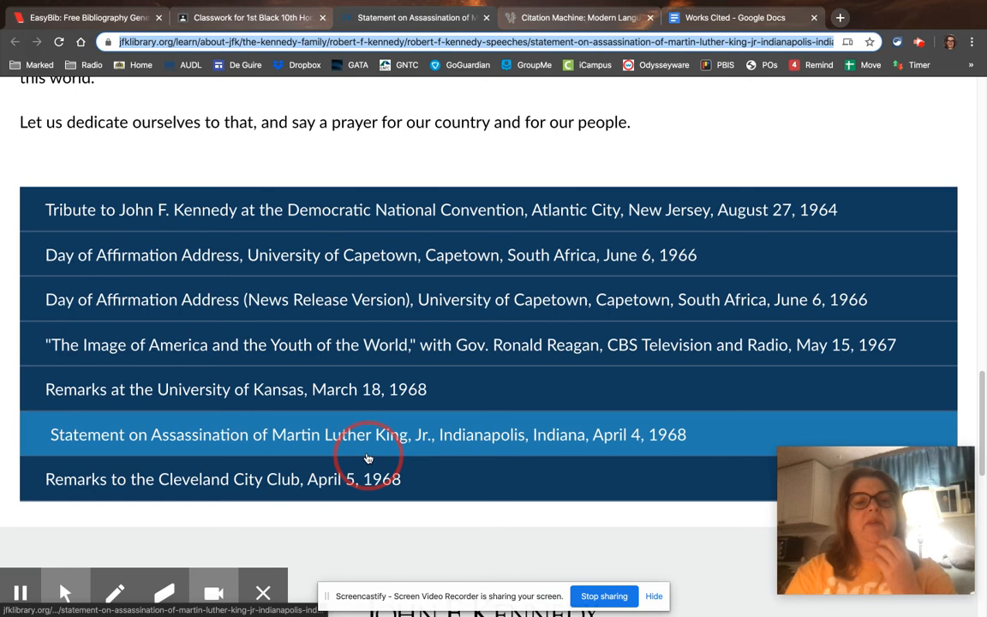
{"action": "scroll", "coordinate": [373, 426], "scroll_direction": "up", "scroll_amount": 11}
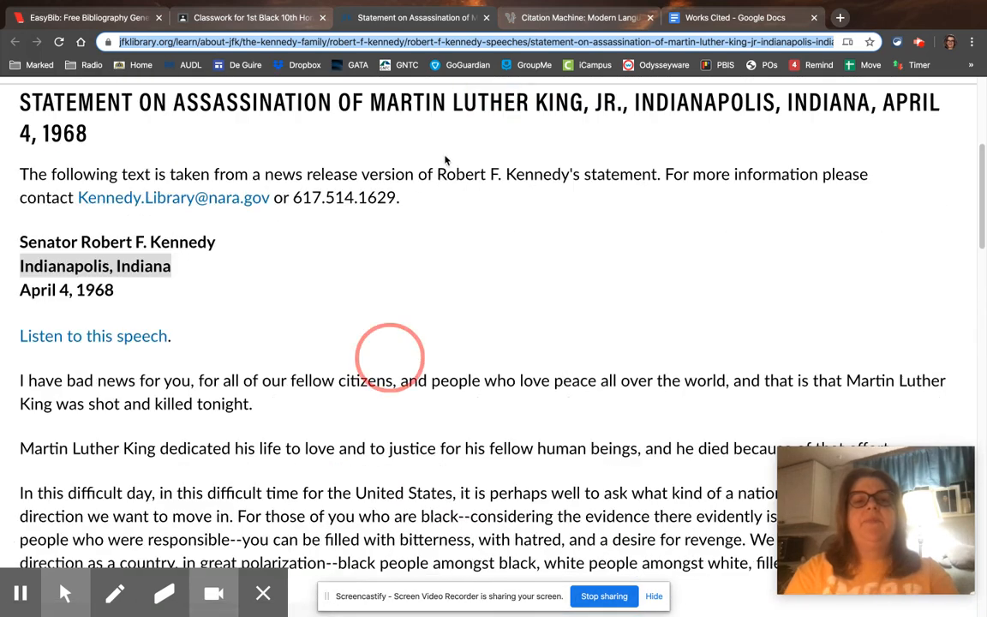
{"action": "left_click", "coordinate": [566, 18]}
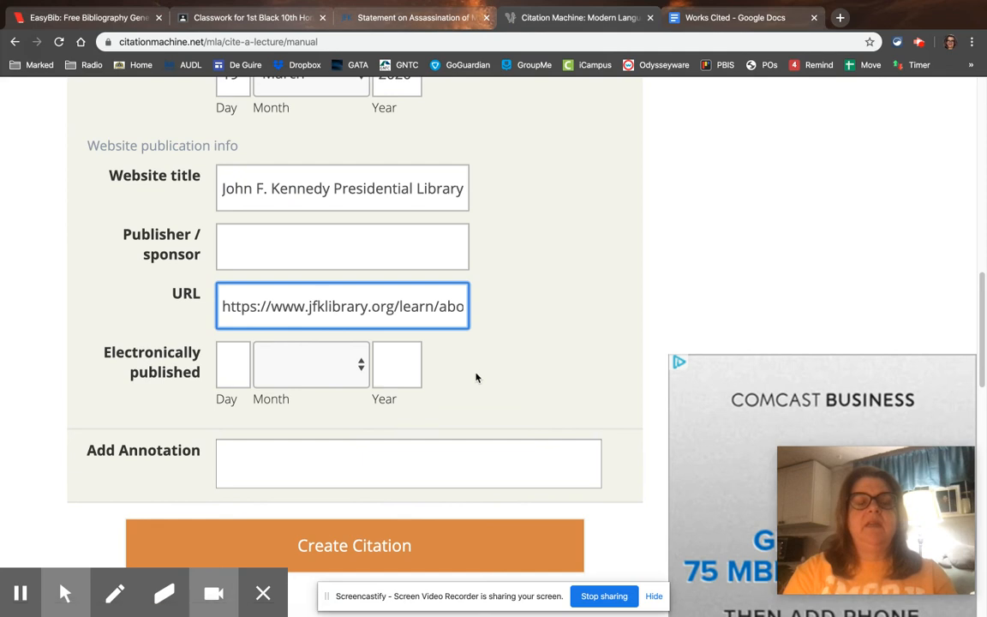
- Check over the completed form, create the Kennedy speech citation, and copy it to the clipboard
{"action": "scroll", "coordinate": [477, 375], "scroll_direction": "up", "scroll_amount": 5}
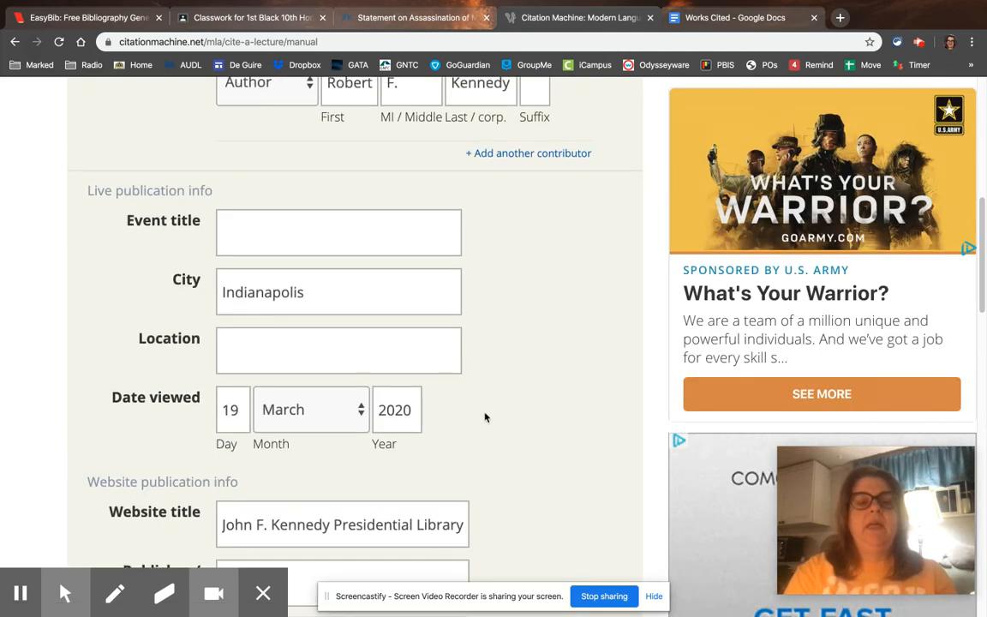
{"action": "scroll", "coordinate": [485, 419], "scroll_direction": "down", "scroll_amount": 5}
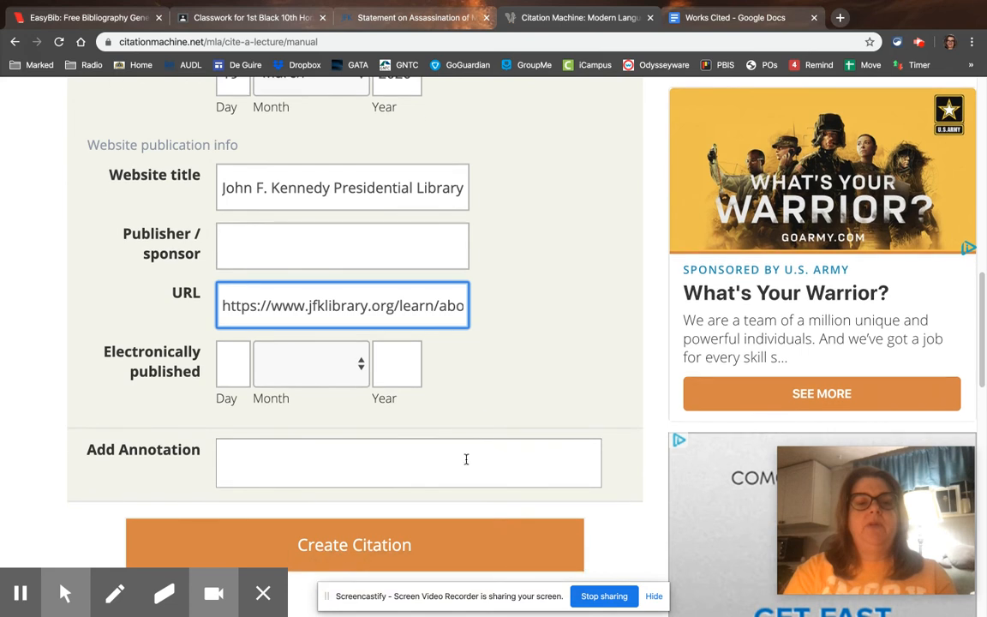
{"action": "left_click", "coordinate": [410, 537]}
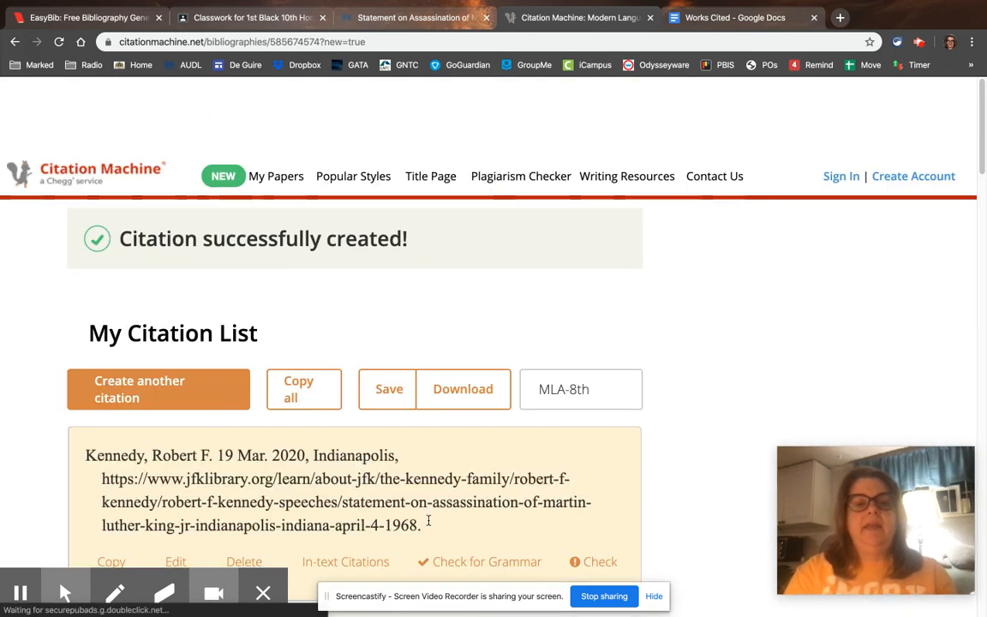
{"action": "scroll", "coordinate": [449, 513], "scroll_direction": "down", "scroll_amount": 3}
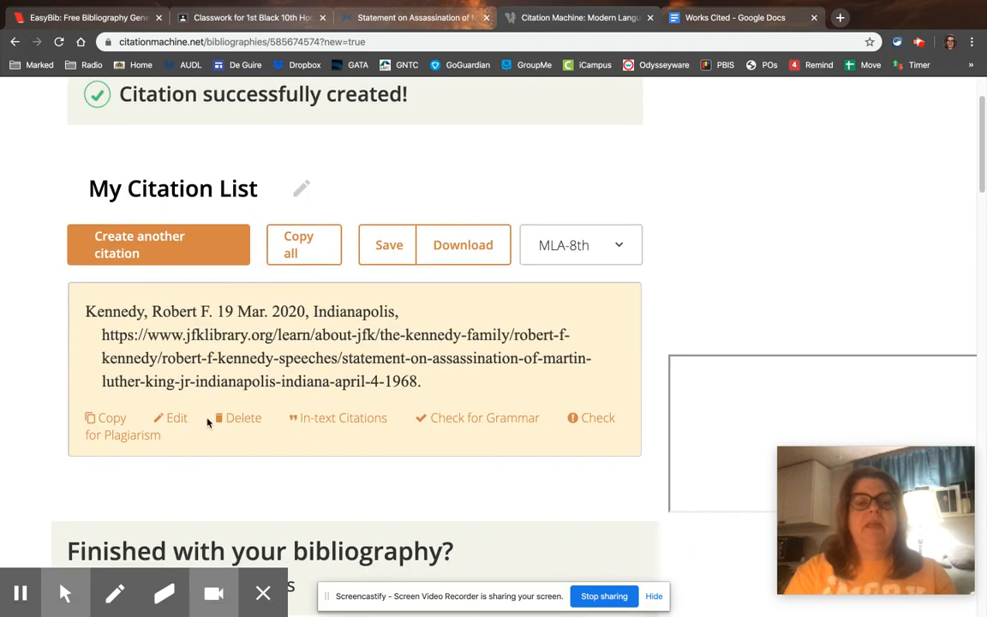
{"action": "left_click", "coordinate": [111, 421]}
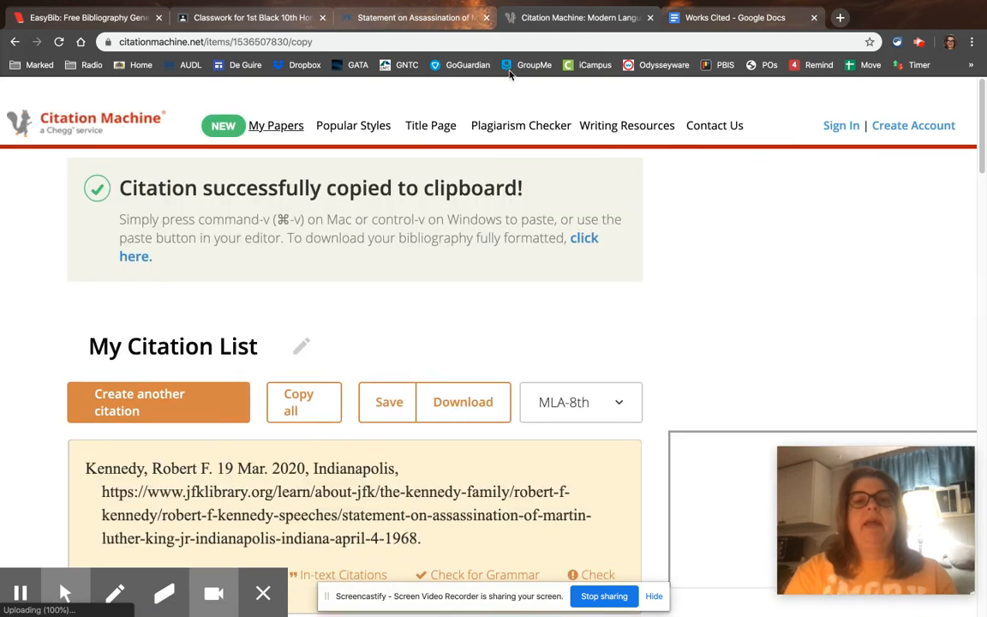
- Switch to the Works Cited document in Google Docs and paste the Kennedy citation directly before the Shakespeare entry
{"action": "left_click", "coordinate": [713, 21]}
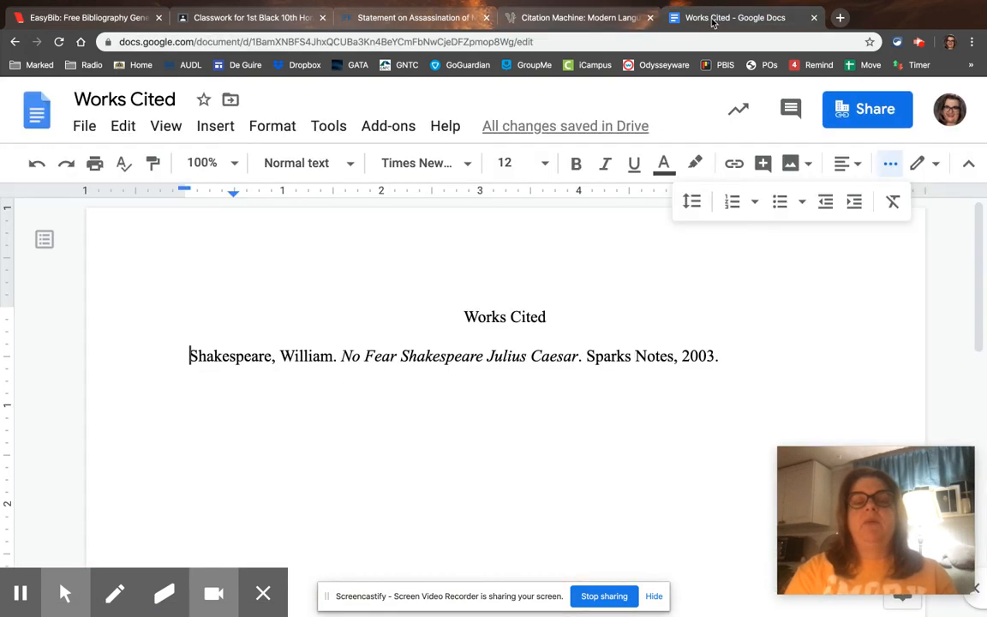
{"action": "left_click", "coordinate": [189, 358]}
{"action": "key", "text": "ctrl+v"}
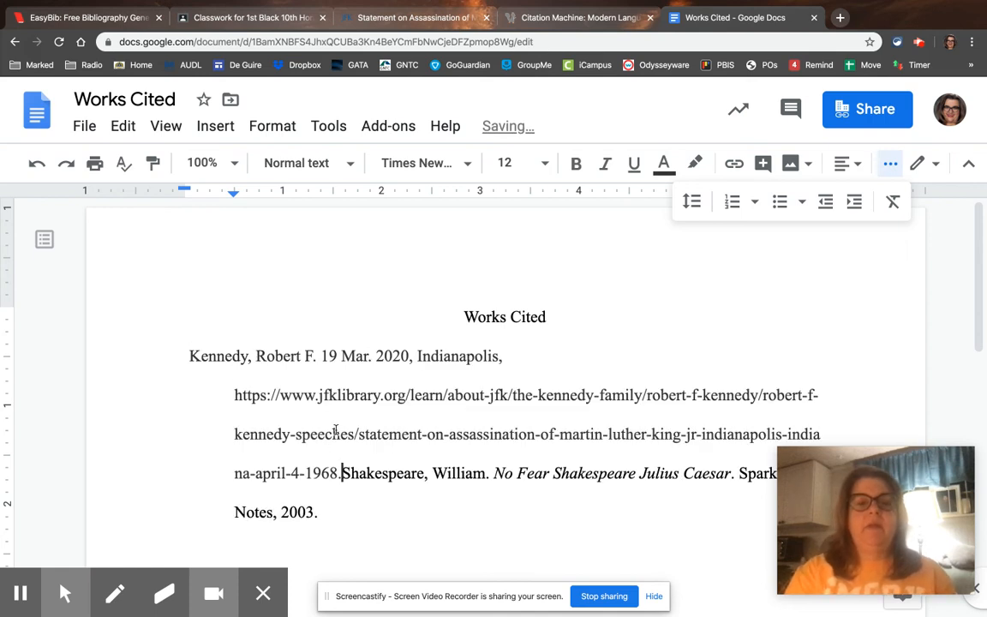
- Put the Shakespeare entry on its own line and break the Kennedy URL after "about-jfk/" to fill the entry's first line
{"action": "key", "text": "Return"}
{"action": "key", "text": "Return"}
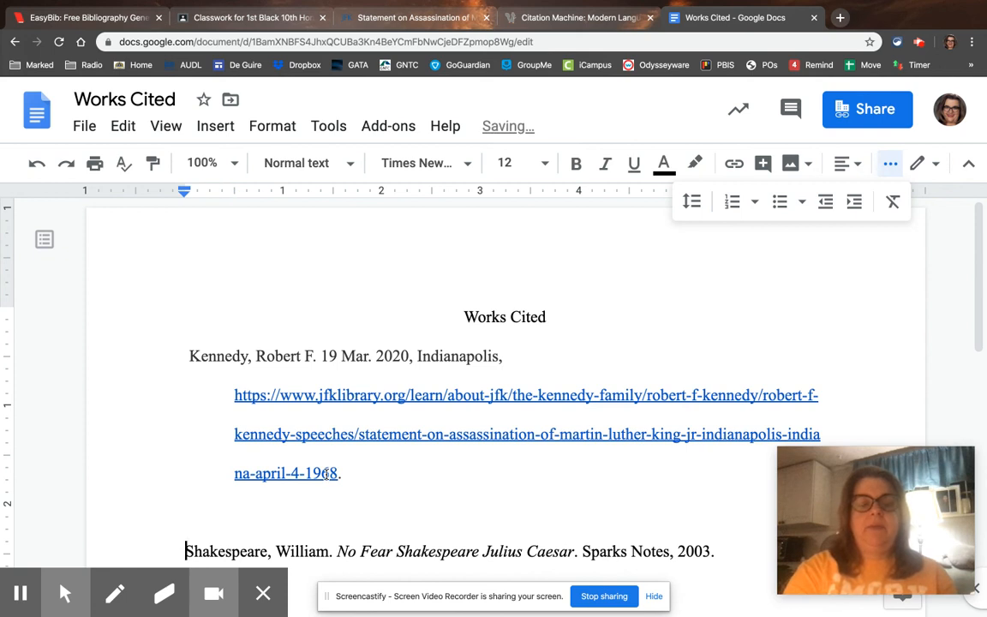
{"action": "key", "text": "BackSpace"}
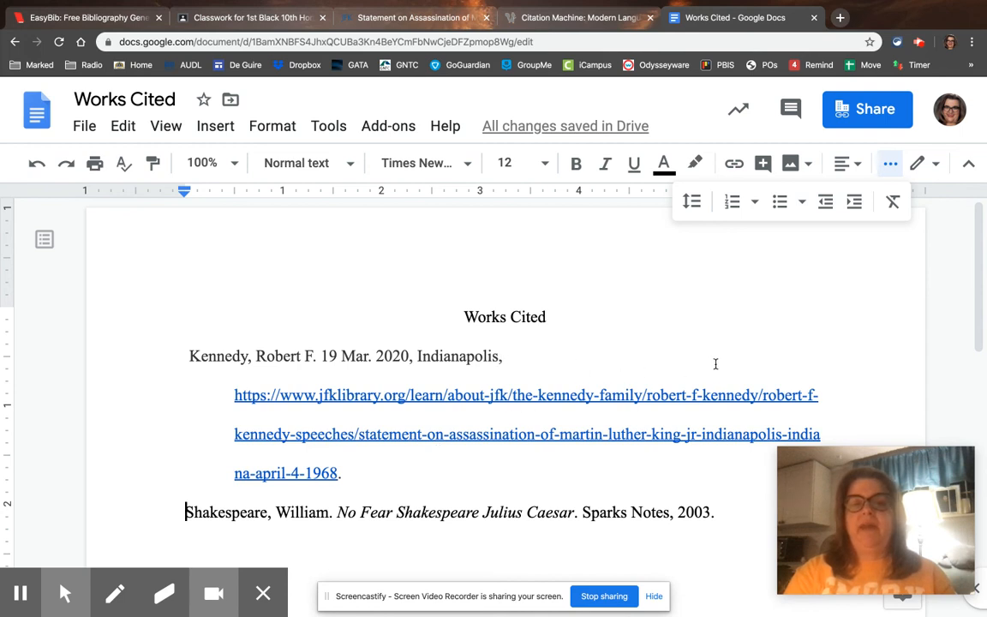
{"action": "left_click", "coordinate": [512, 394]}
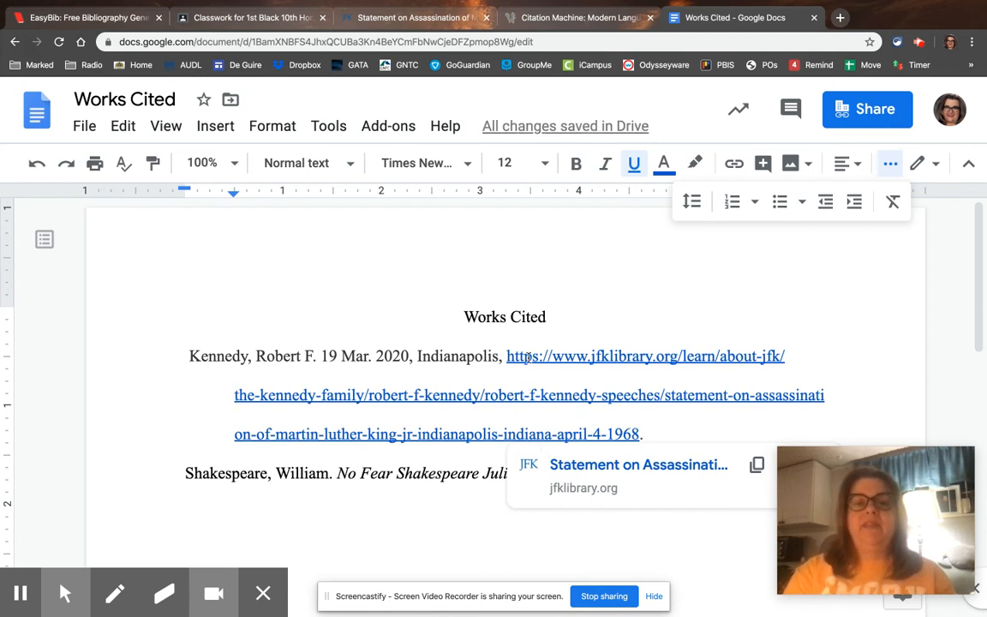
{"action": "right_click", "coordinate": [527, 358]}
{"action": "left_click", "coordinate": [588, 556]}
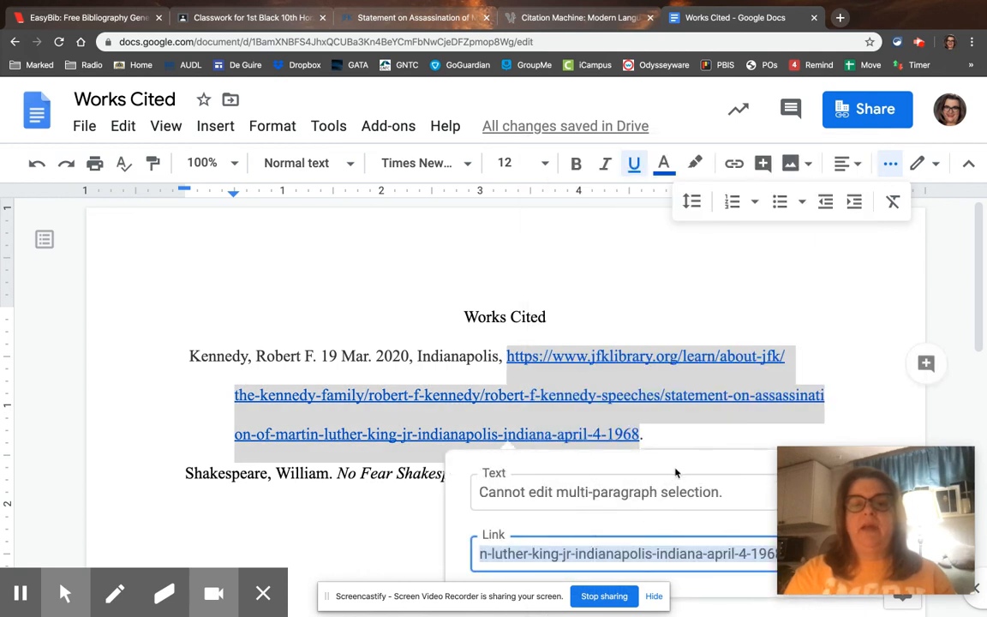
{"action": "left_click", "coordinate": [514, 468]}
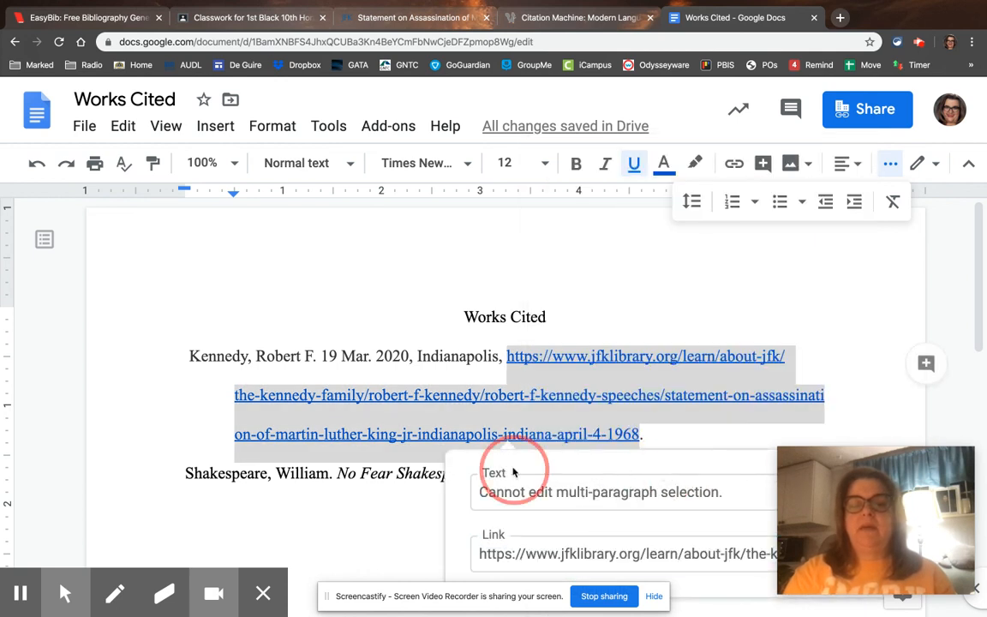
{"action": "left_click", "coordinate": [665, 434]}
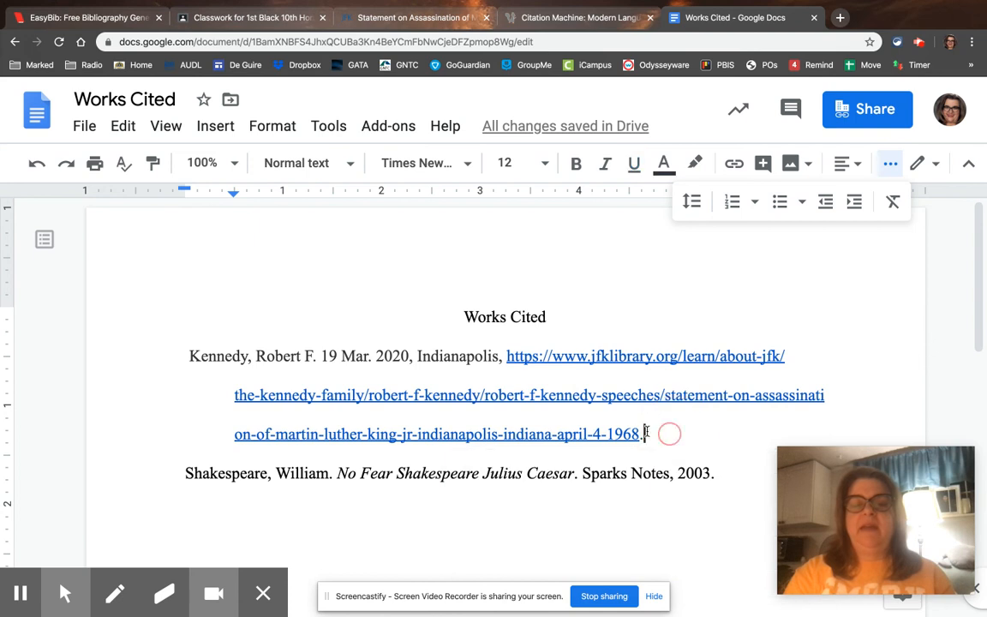
- Try to remove the hyperlink from the Kennedy citation's URL by clearing its link address
{"action": "right_click", "coordinate": [537, 355]}
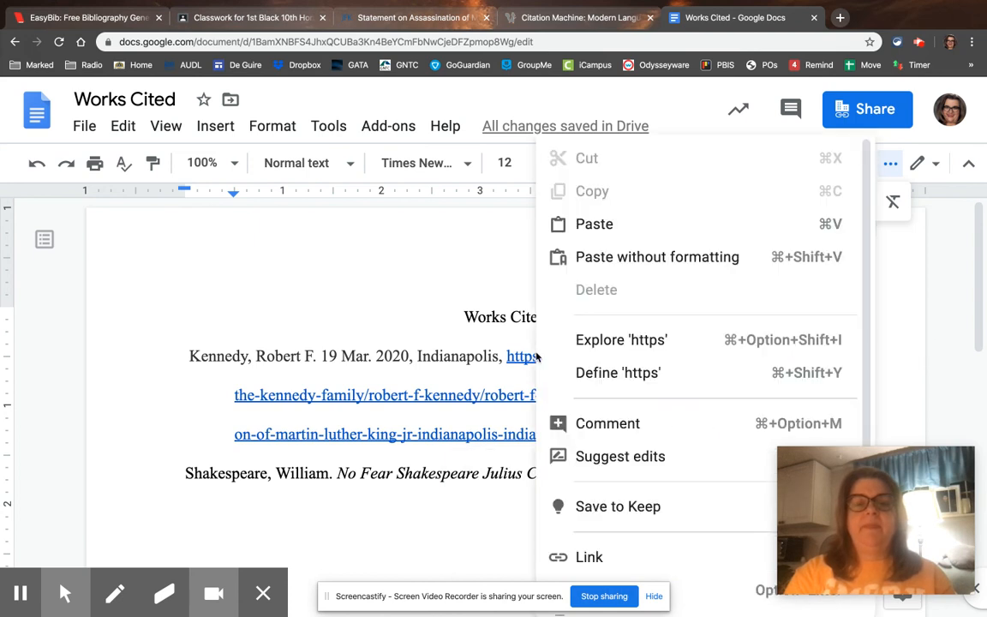
{"action": "left_click", "coordinate": [589, 557]}
{"action": "mouse_move", "coordinate": [847, 454]}
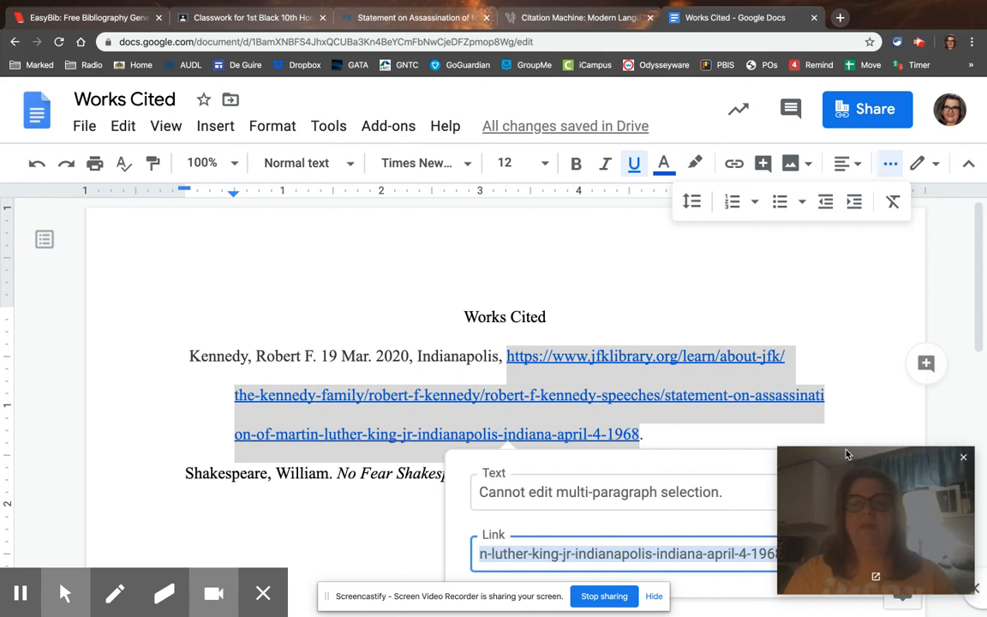
{"action": "left_click", "coordinate": [963, 461]}
{"action": "scroll", "coordinate": [720, 505], "scroll_direction": "down", "scroll_amount": 1}
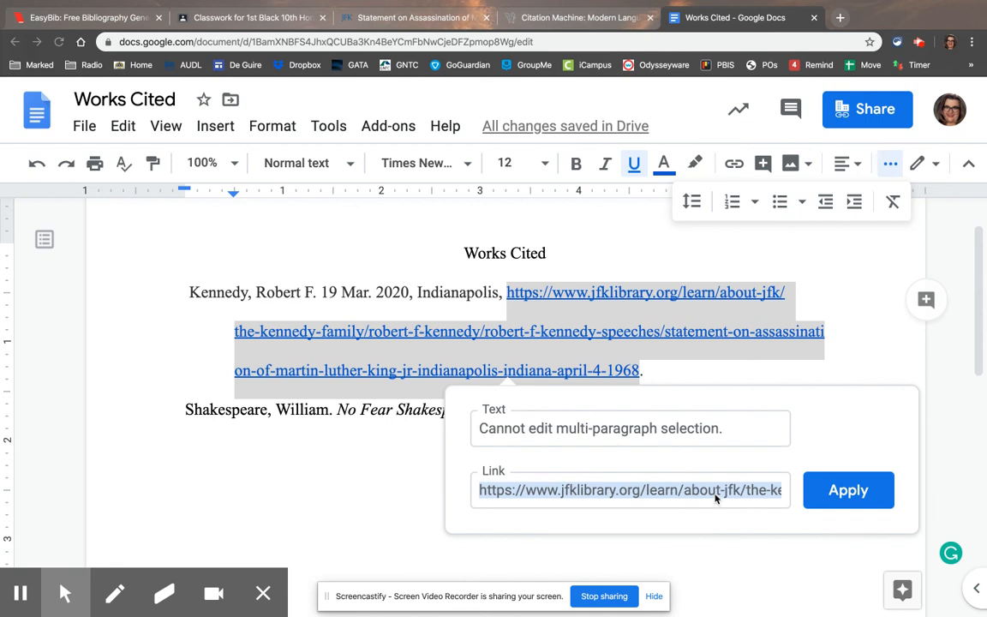
{"action": "key", "text": "BackSpace"}
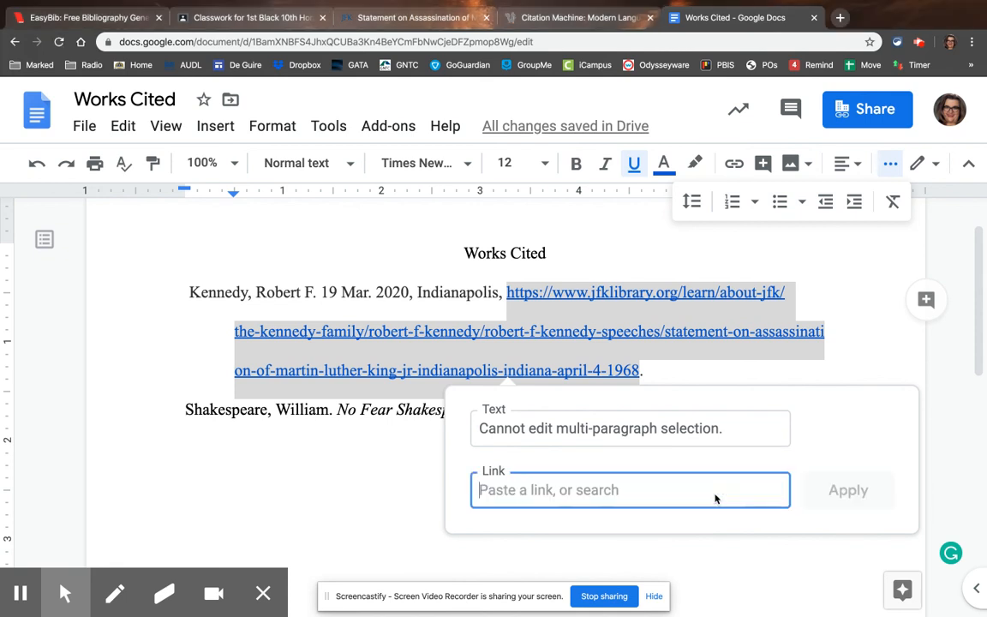
{"action": "left_click", "coordinate": [828, 335]}
- Remove the hyperlink from the jfklibrary.org URL in the Kennedy citation, keeping the URL text
{"action": "left_click", "coordinate": [634, 324]}
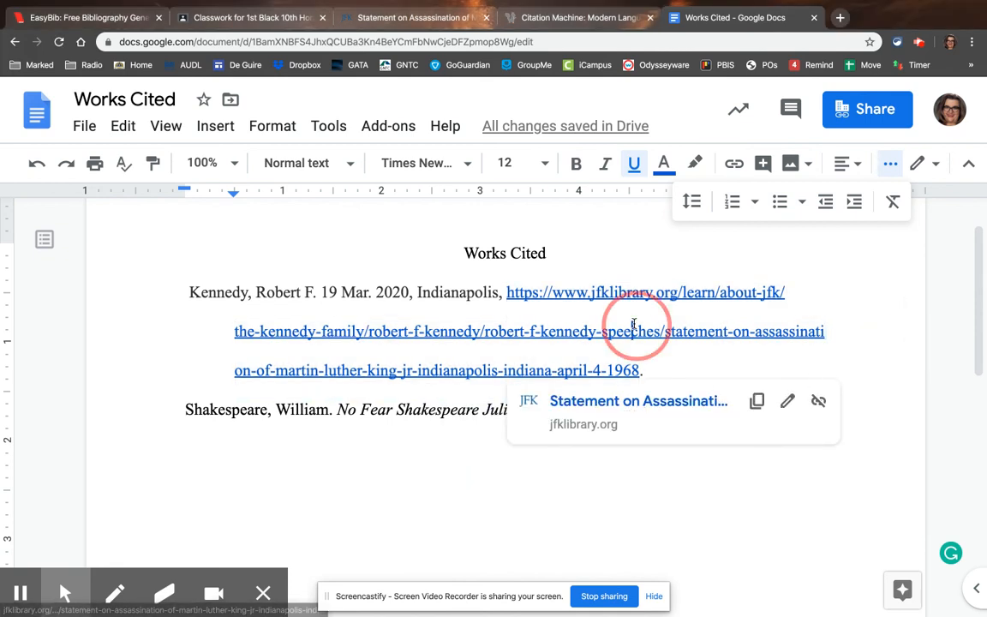
{"action": "left_click", "coordinate": [648, 298]}
{"action": "left_click", "coordinate": [819, 400]}
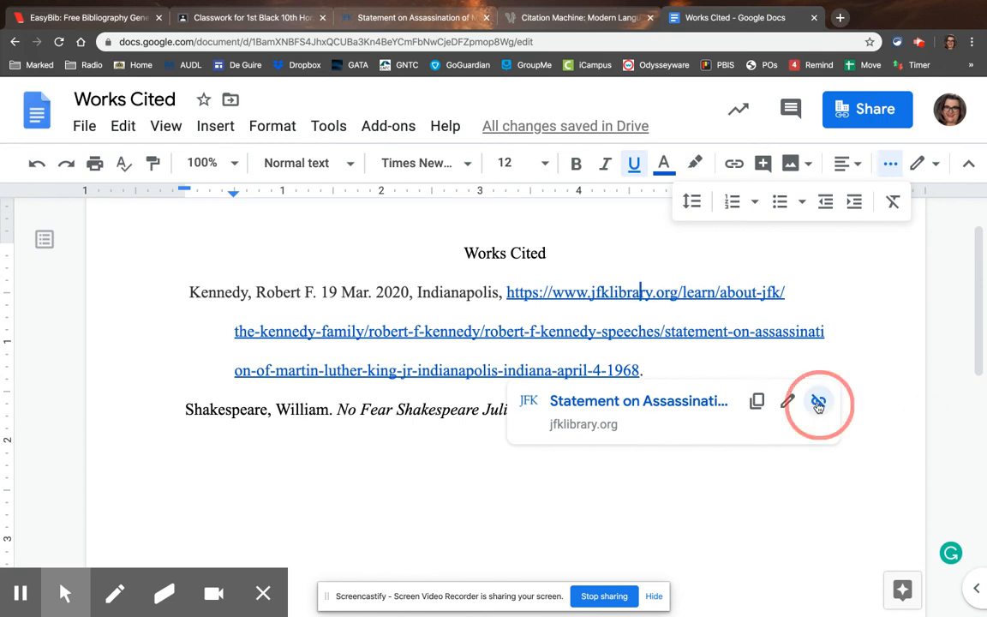